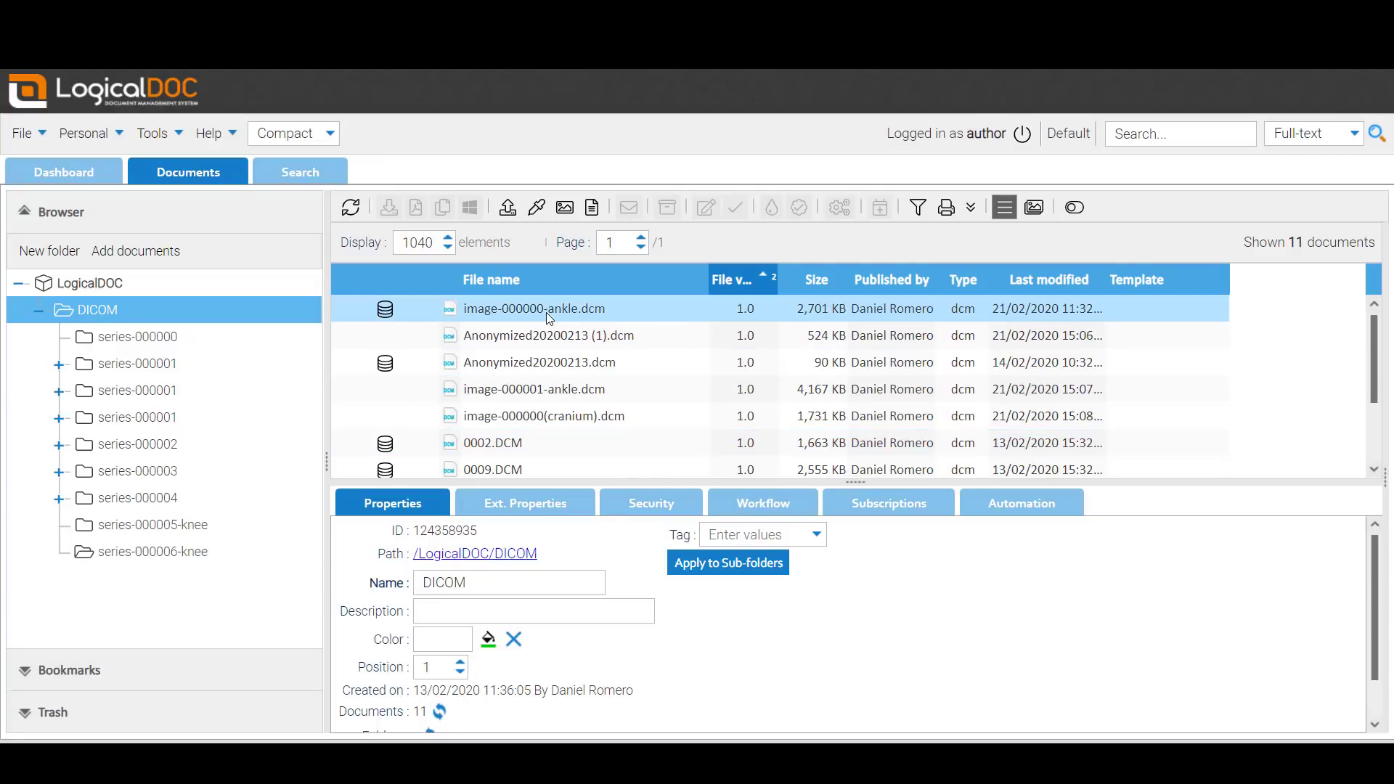
Select image-000000-ankle.dcm in the DICOM folder to show its properties and ankle X-ray thumbnail
{"action": "left_click", "coordinate": [546, 312]}
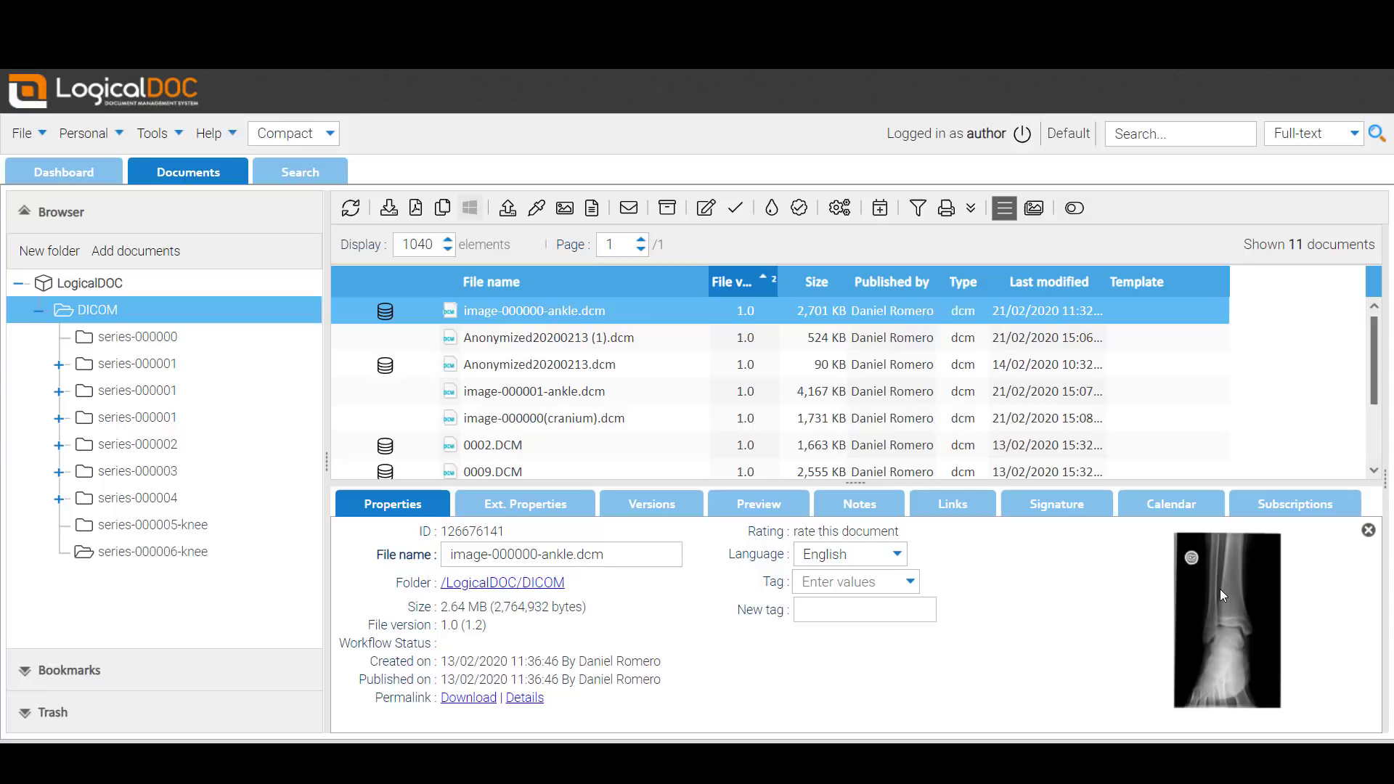
In the DICOM viewer, preview both Anonymized20200213 files, image-000001-ankle, the cranium, 0002.DCM, then 0009.DCM
{"action": "left_click", "coordinate": [1075, 209]}
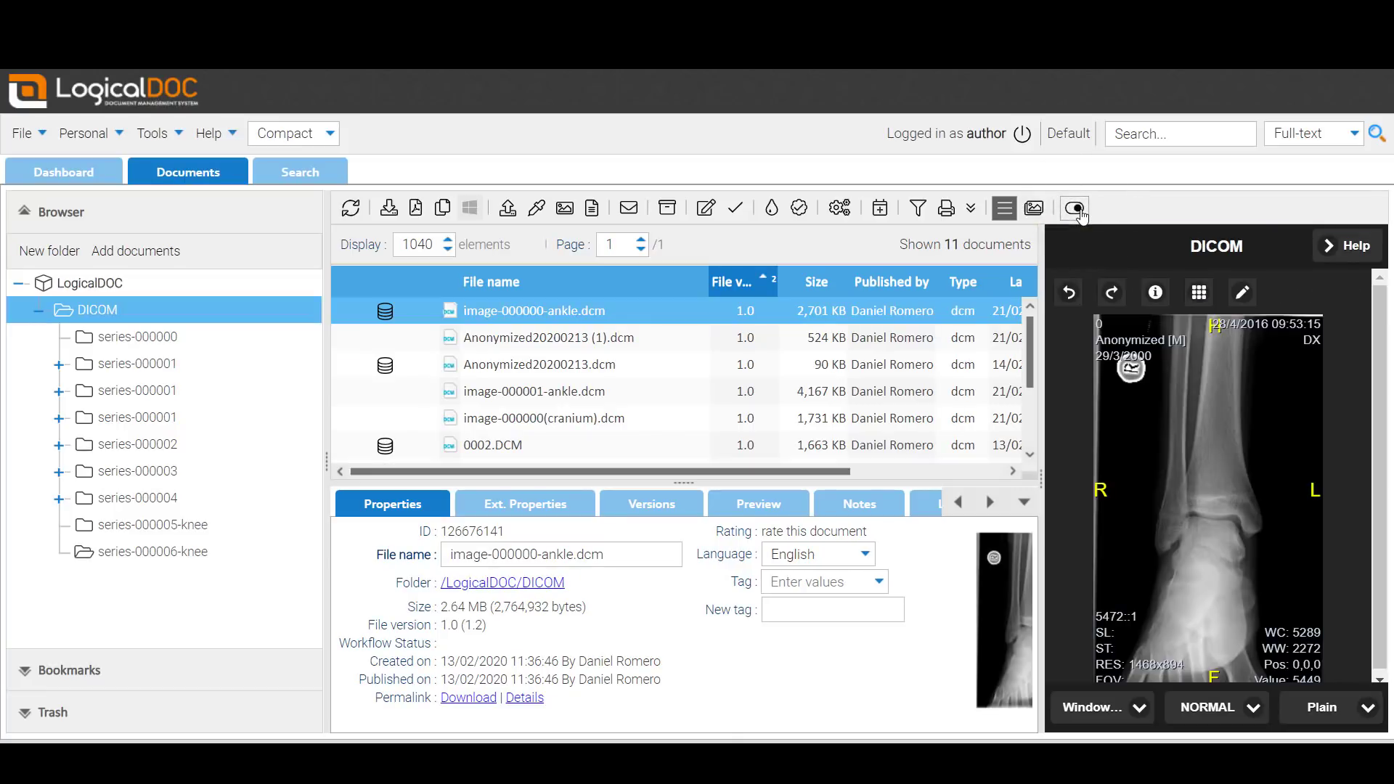
{"action": "left_click", "coordinate": [620, 335]}
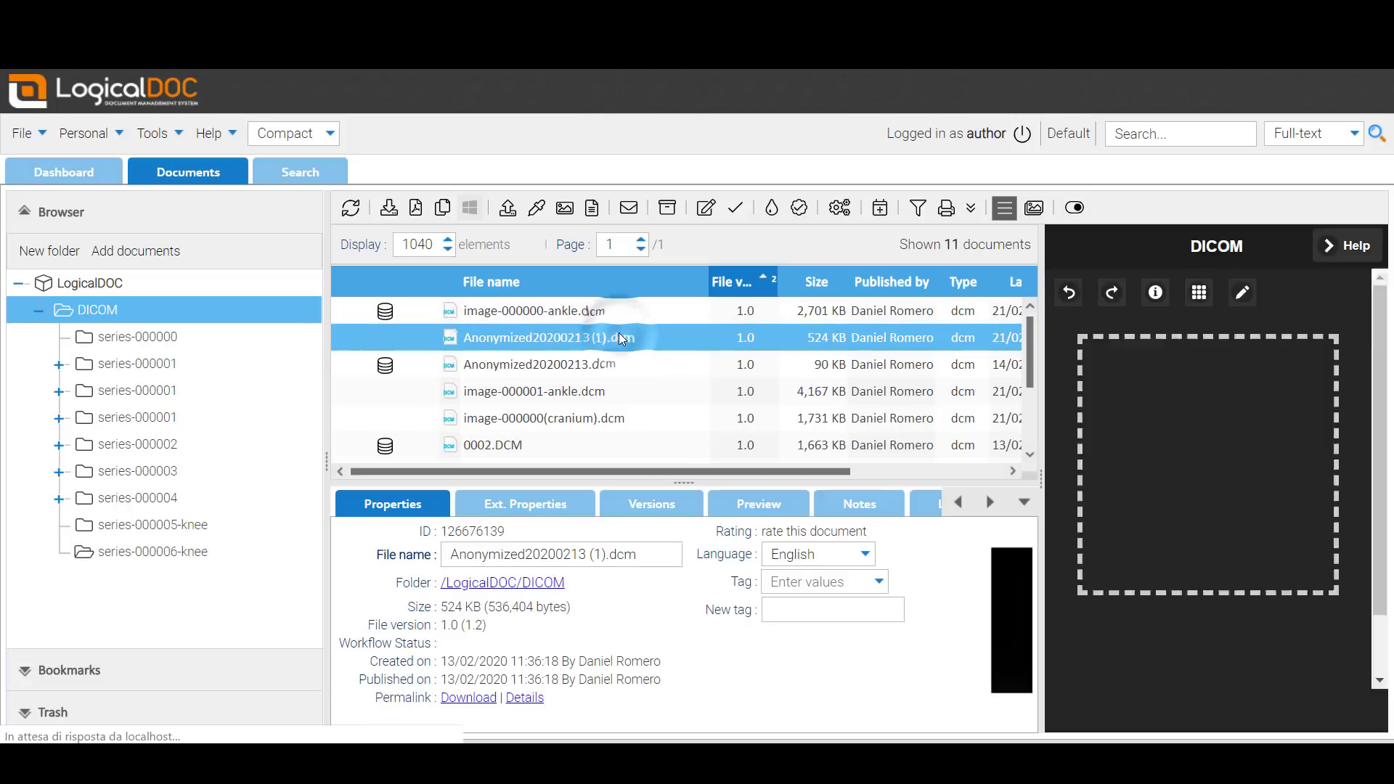
{"action": "left_click", "coordinate": [595, 366]}
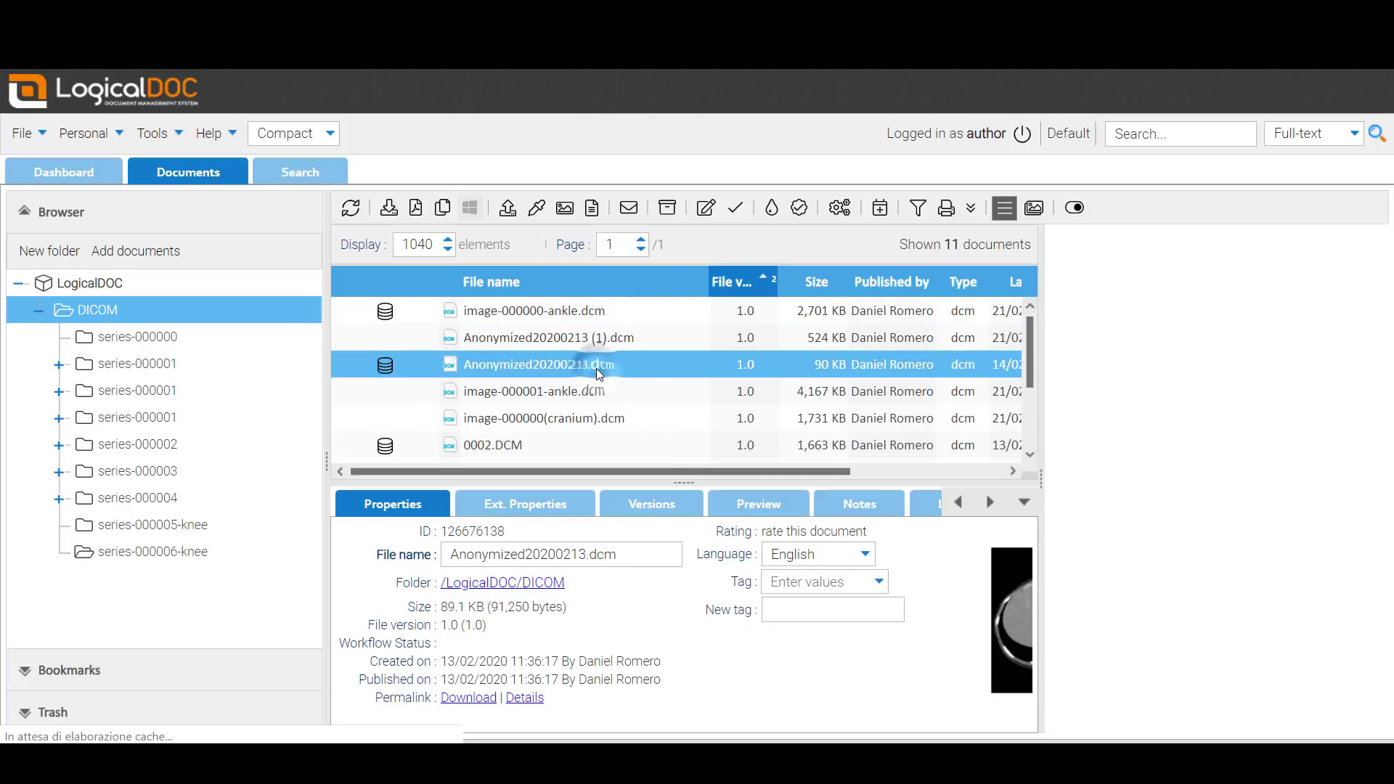
{"action": "left_click", "coordinate": [593, 386]}
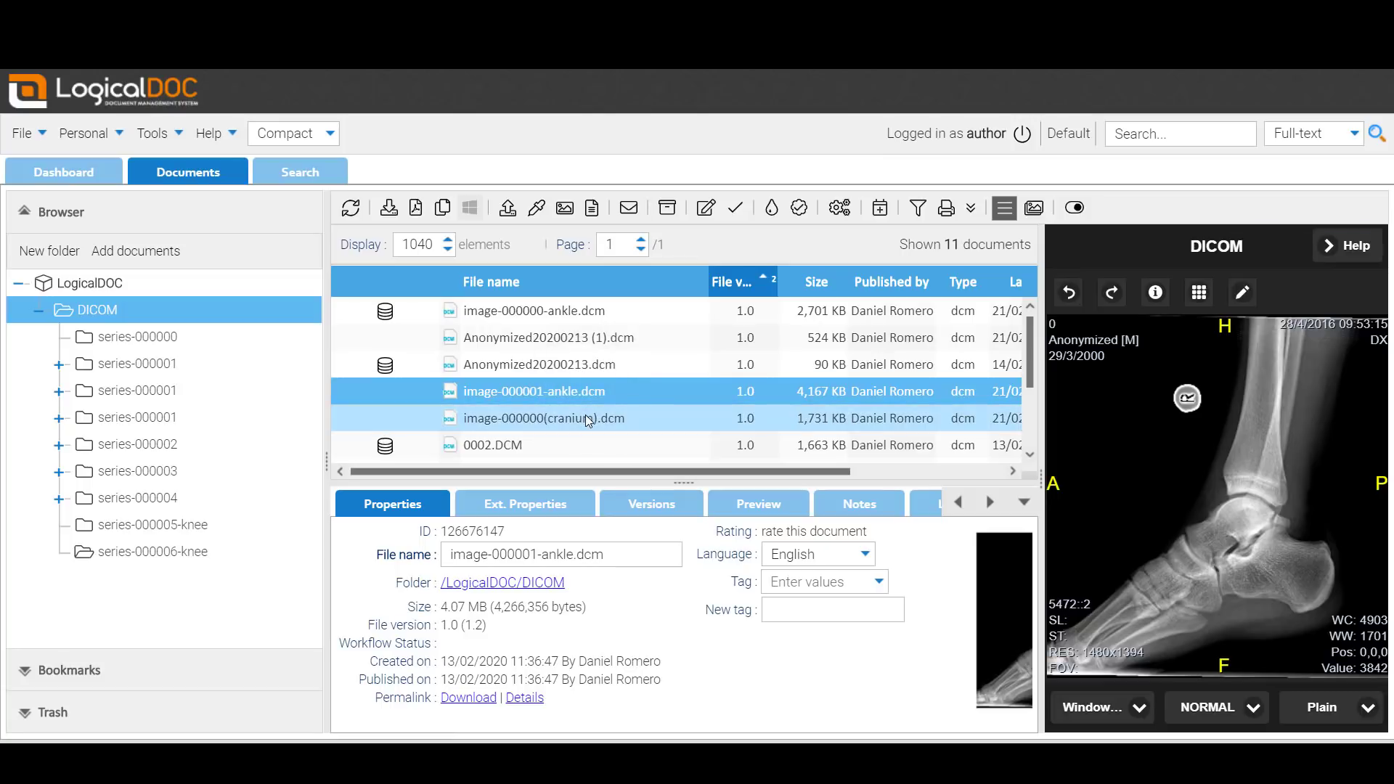
{"action": "left_click", "coordinate": [586, 418]}
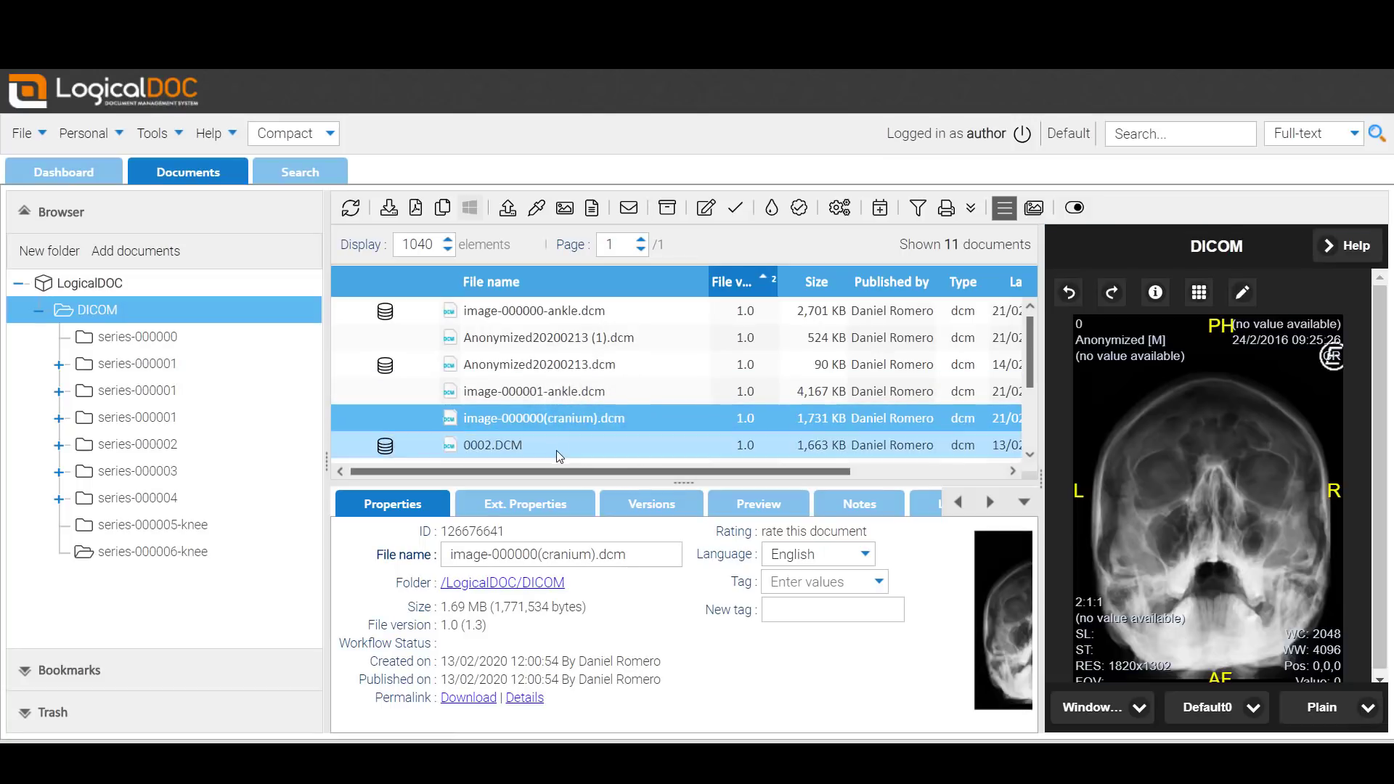
{"action": "left_click", "coordinate": [556, 450]}
{"action": "scroll", "coordinate": [628, 361], "scroll_direction": "down", "scroll_amount": 2}
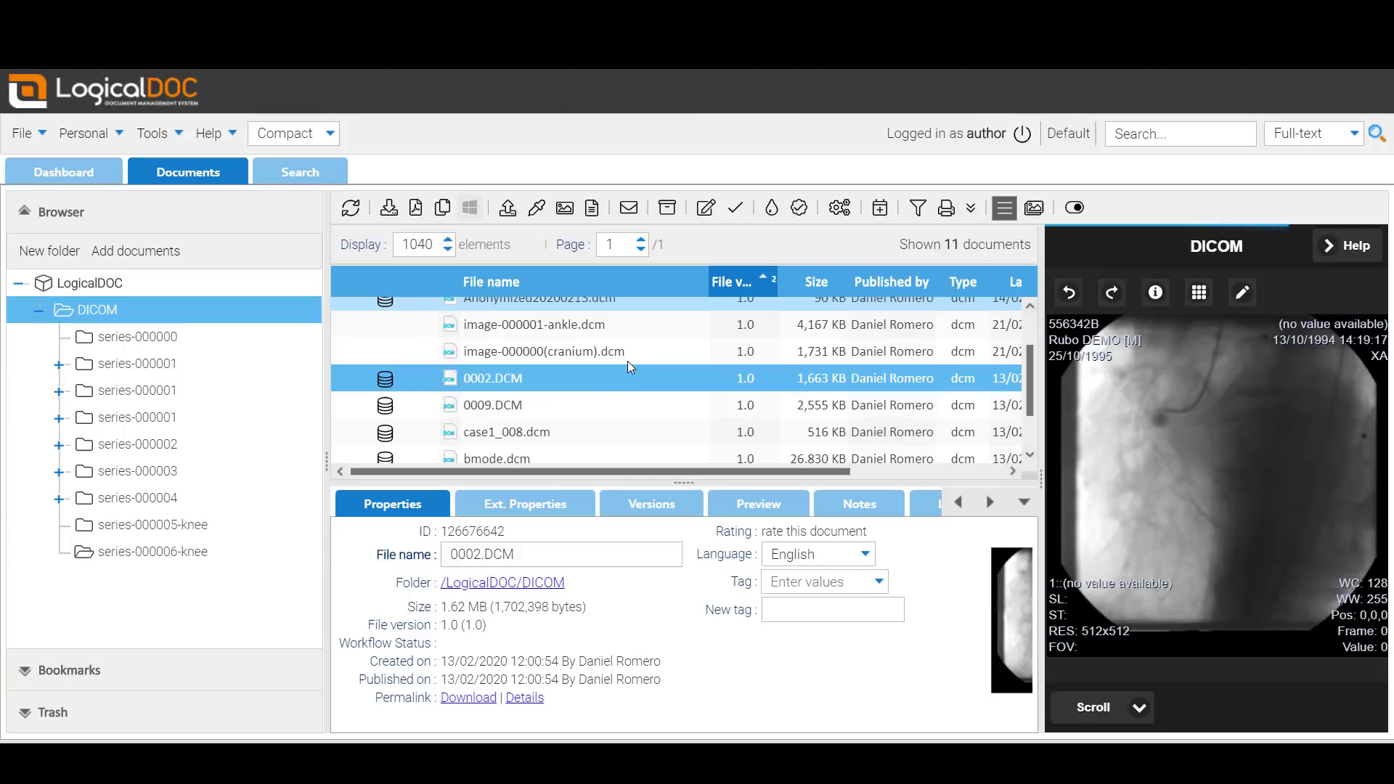
{"action": "left_click", "coordinate": [569, 406]}
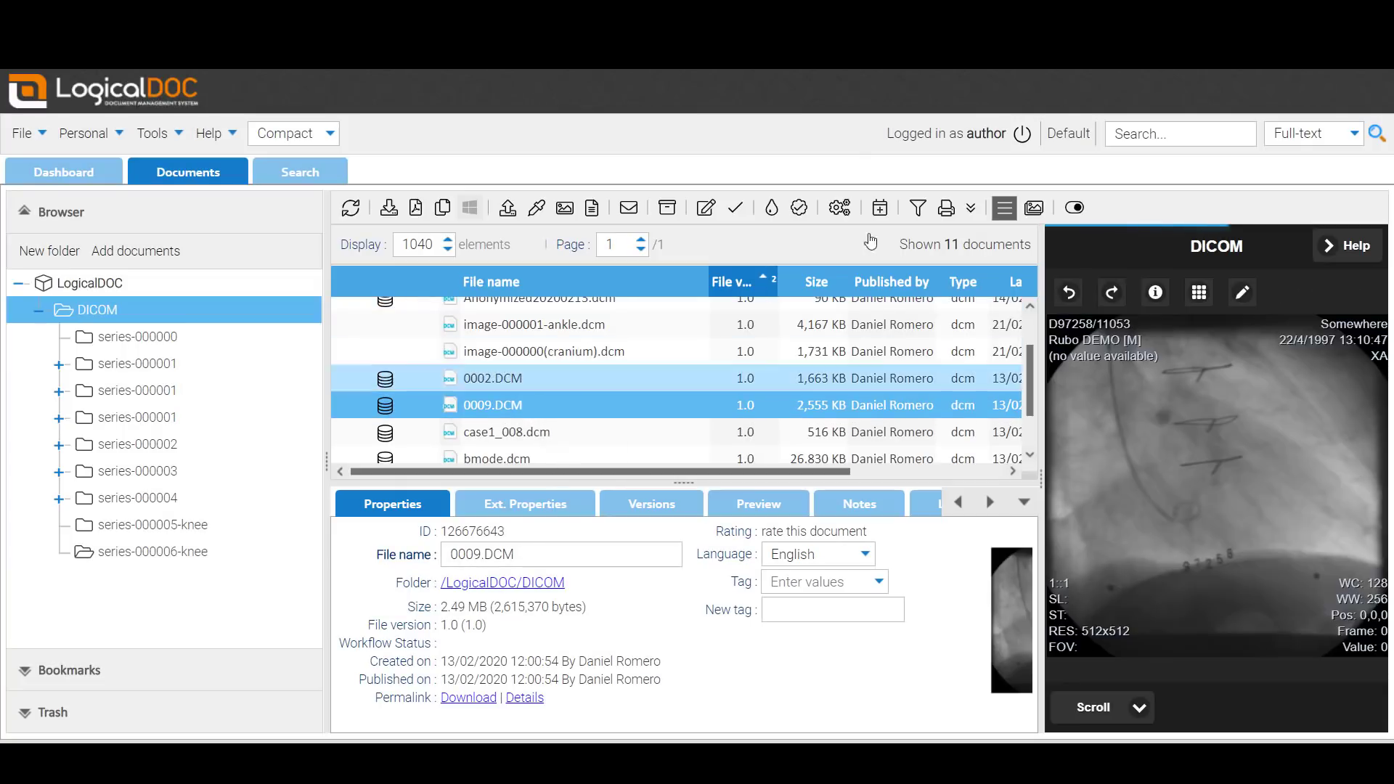
Close the viewer, show case1_008.dcm, then view the bmode.dcm ultrasound image enlarged
{"action": "left_click", "coordinate": [1075, 209]}
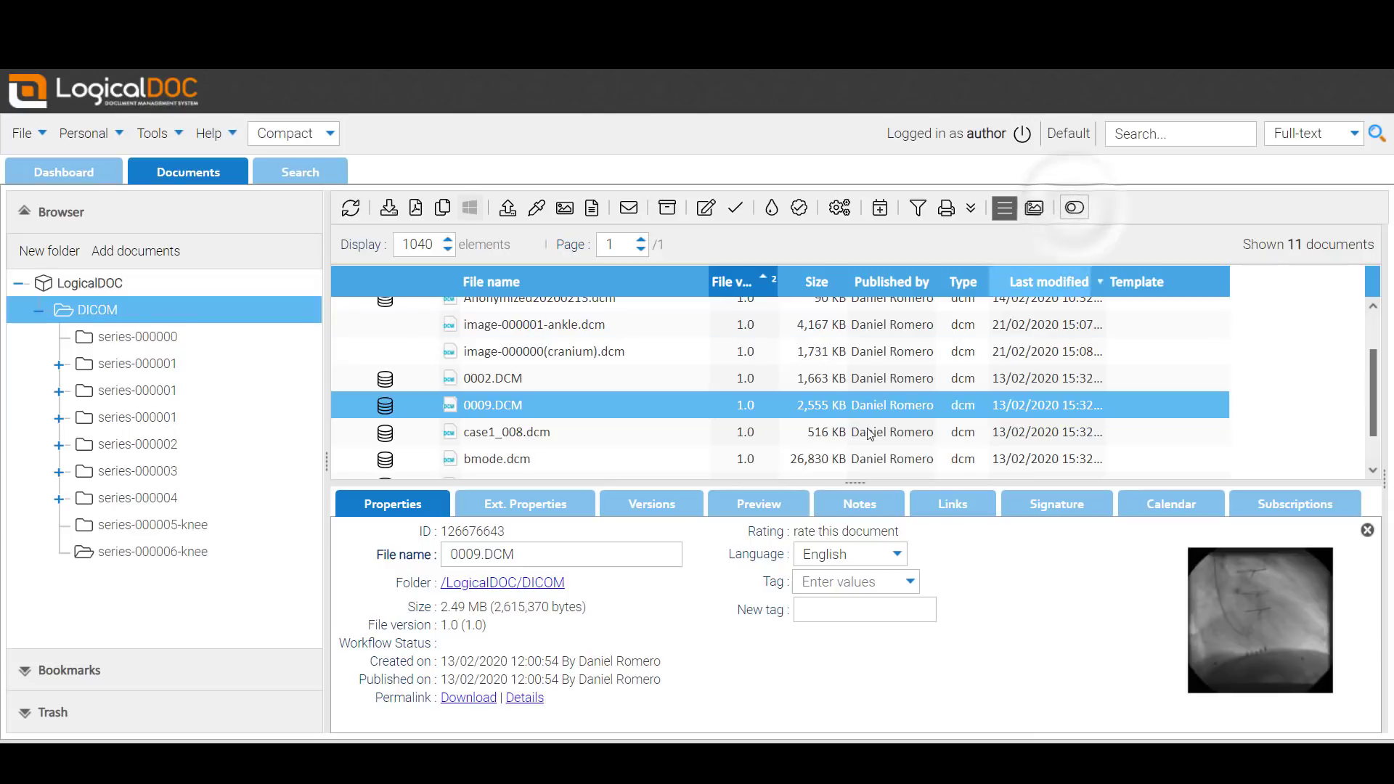
{"action": "left_click", "coordinate": [799, 448]}
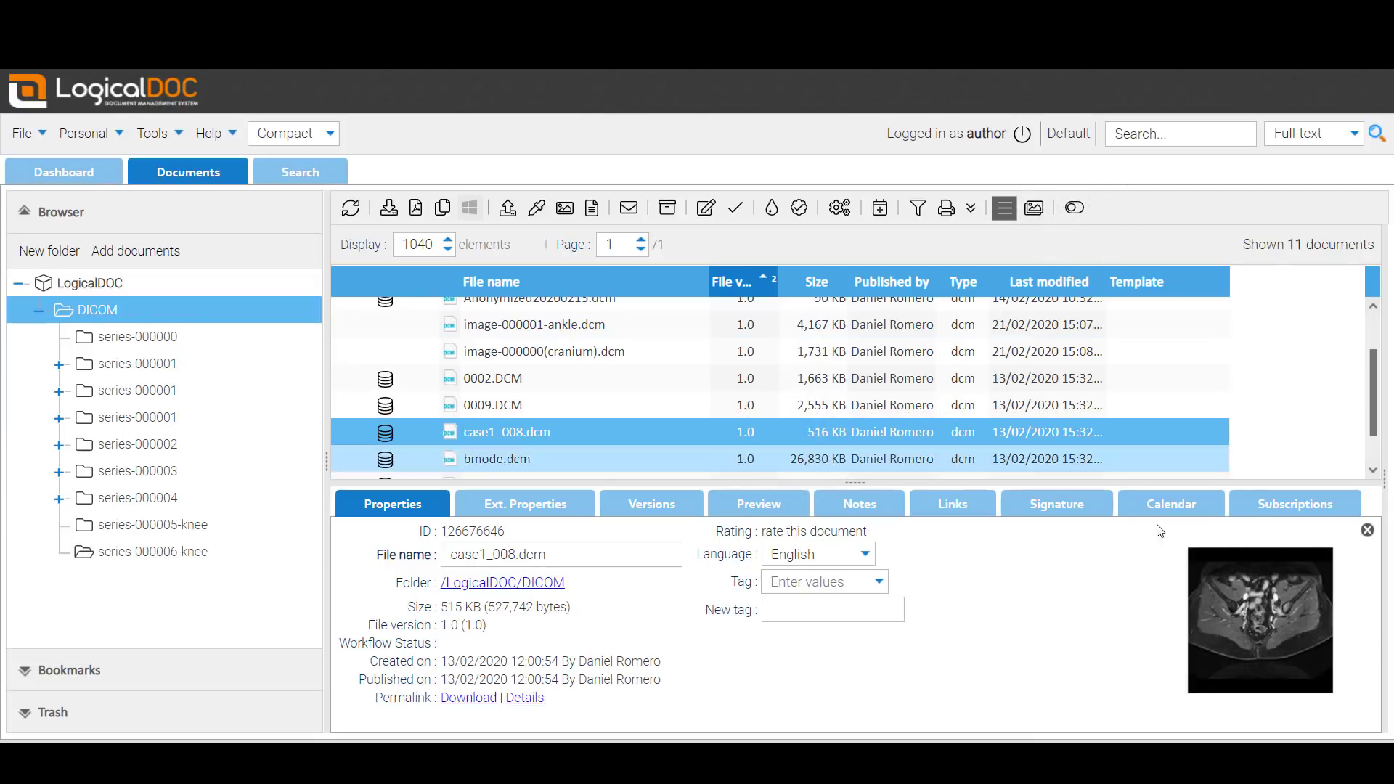
{"action": "left_click", "coordinate": [877, 455]}
{"action": "left_click", "coordinate": [1310, 582]}
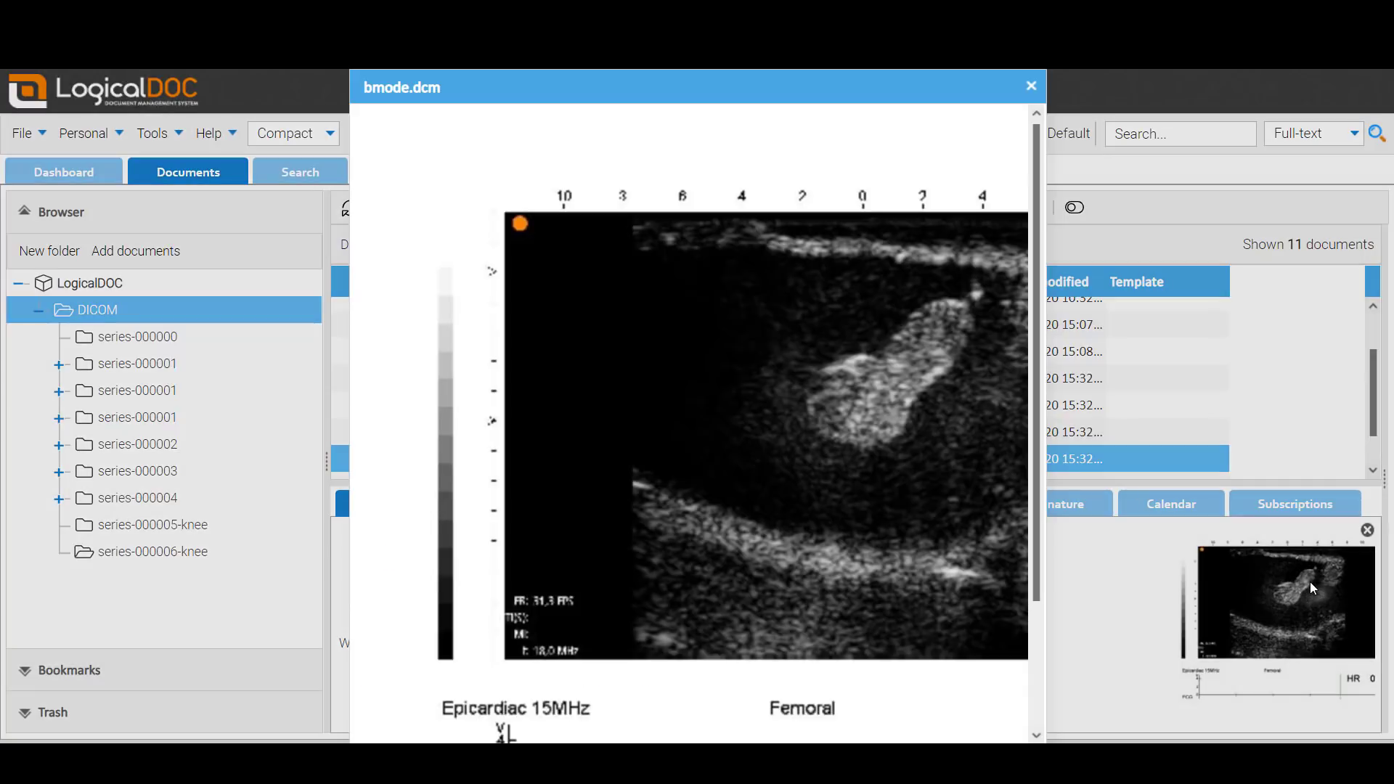
{"action": "left_click", "coordinate": [1031, 85]}
Show ttfm.dcm's waveform, then view the image-000189-kidneys.dcm CT image enlarged
{"action": "left_click", "coordinate": [516, 436]}
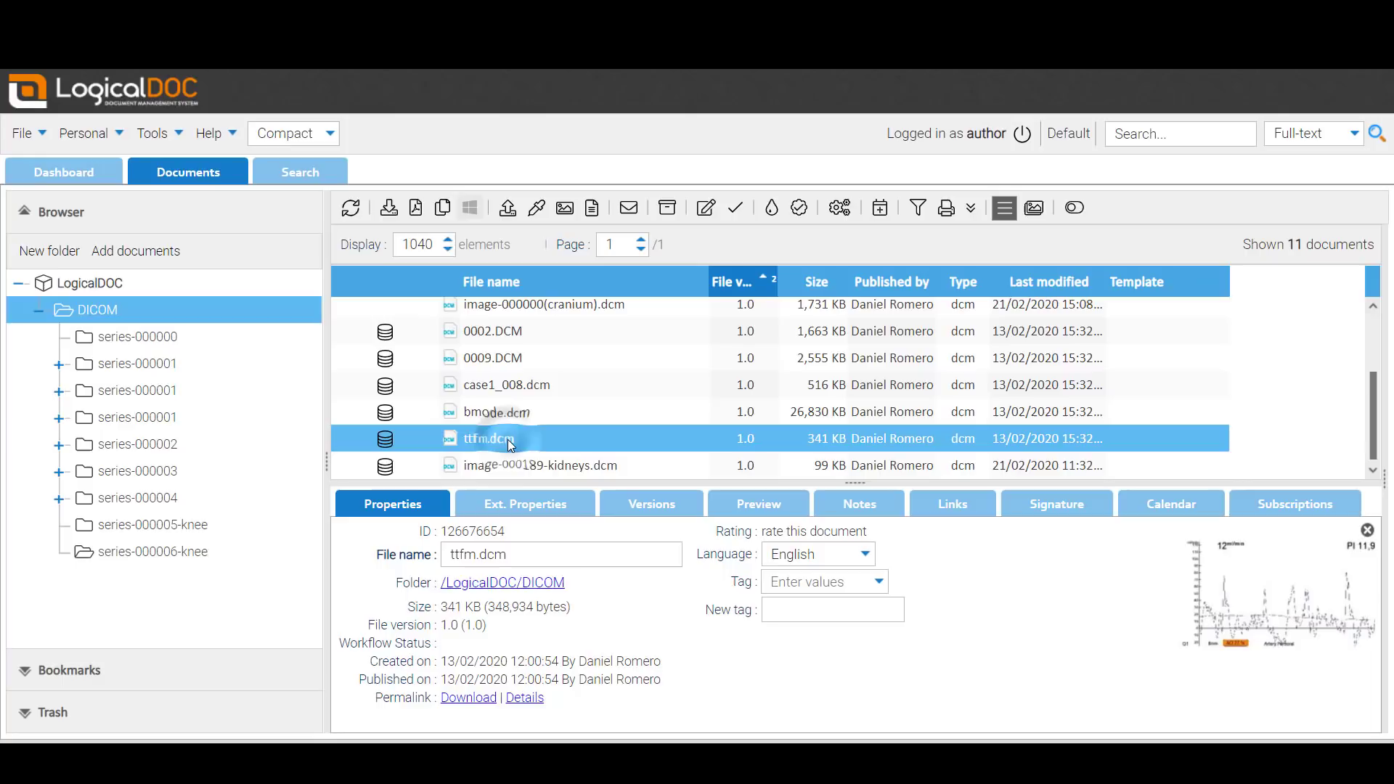
{"action": "left_click", "coordinate": [577, 464]}
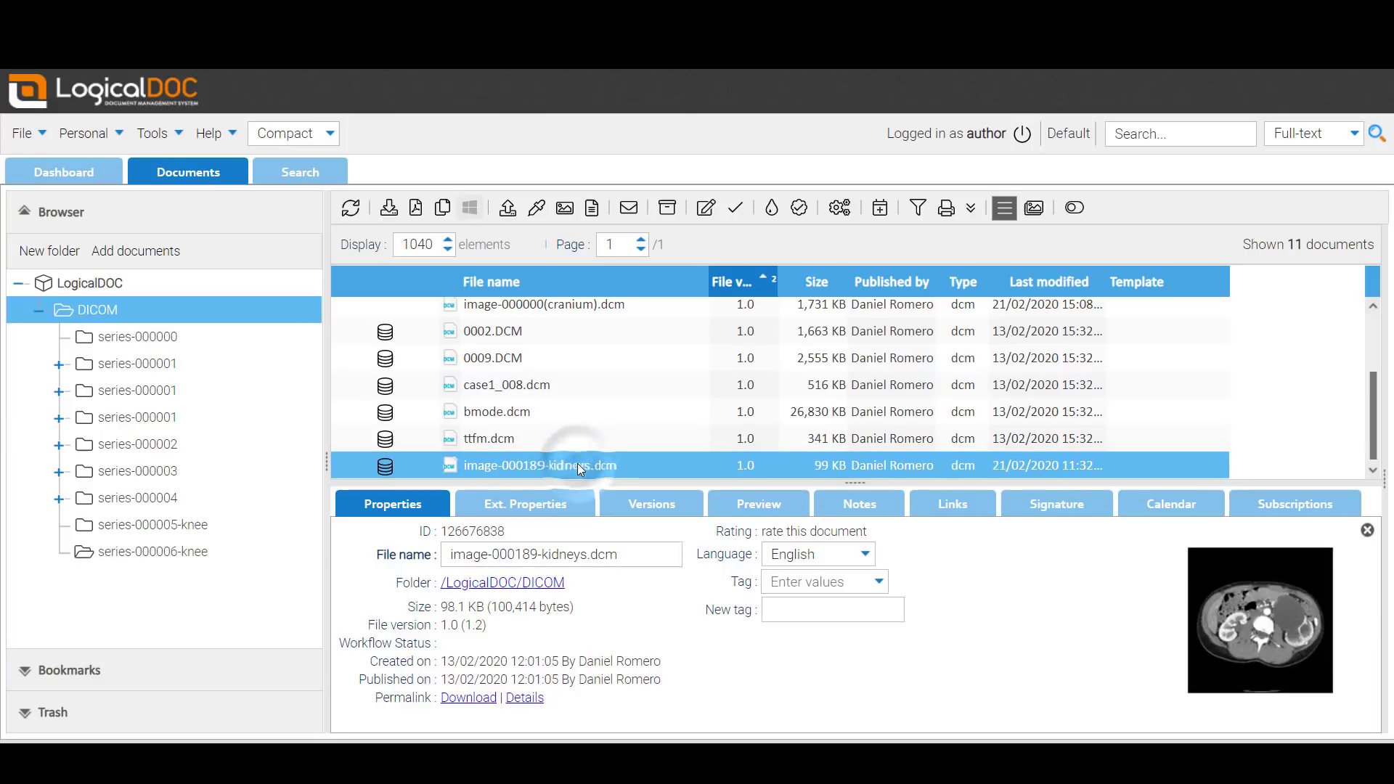
{"action": "left_click", "coordinate": [1275, 607]}
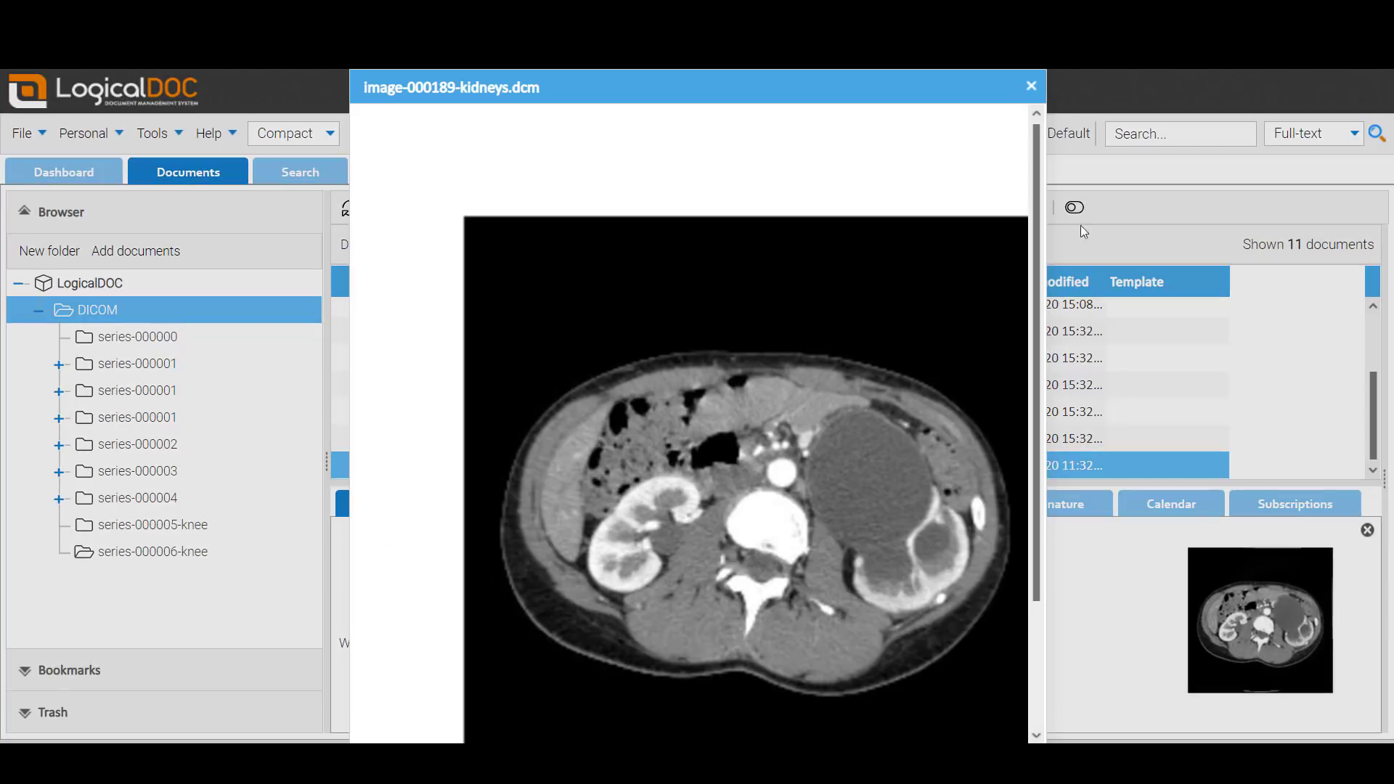
{"action": "left_click", "coordinate": [1031, 86]}
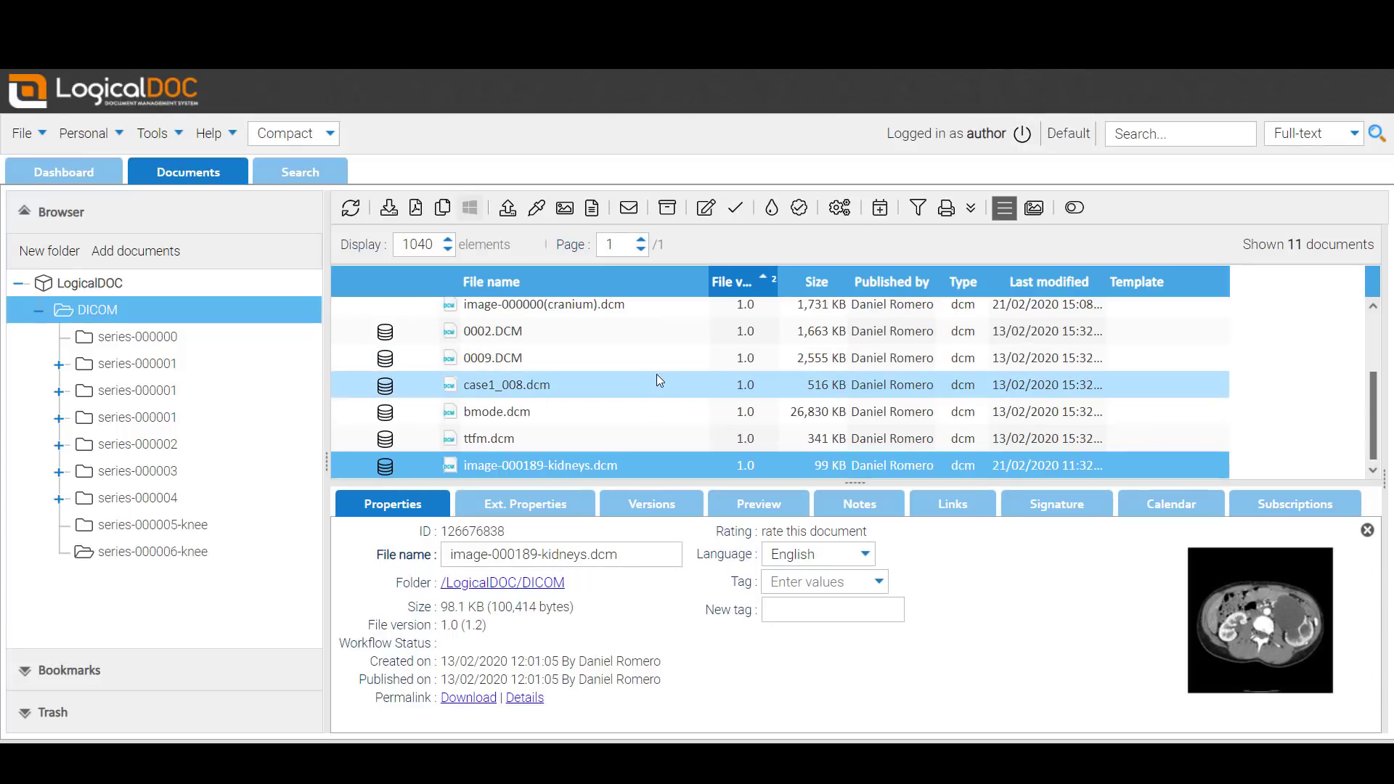
Show the details of the files at the top of the list, ending on image-000001-ankle.dcm
{"action": "scroll", "coordinate": [661, 379], "scroll_direction": "up", "scroll_amount": 2}
{"action": "left_click", "coordinate": [583, 312]}
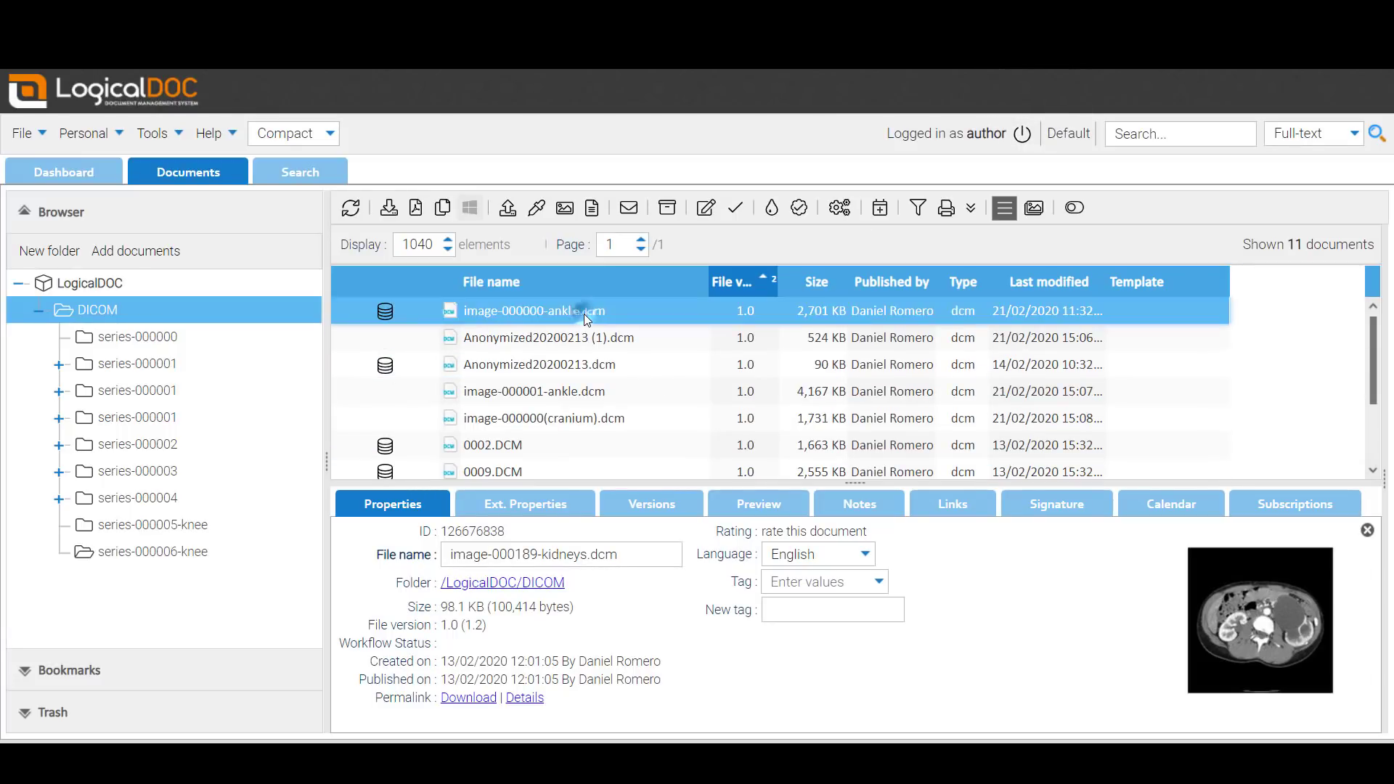
{"action": "left_click", "coordinate": [588, 341]}
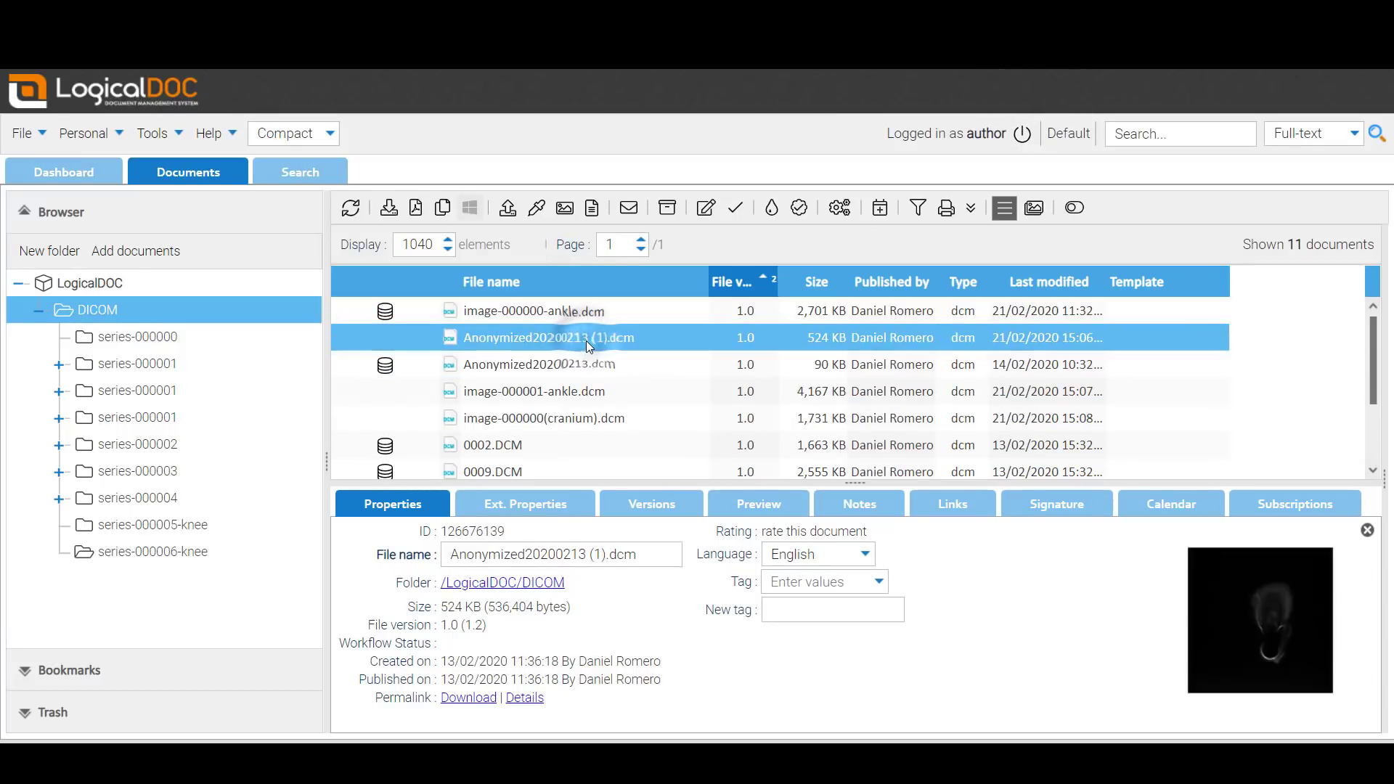
{"action": "left_click", "coordinate": [586, 363]}
{"action": "left_click", "coordinate": [576, 392]}
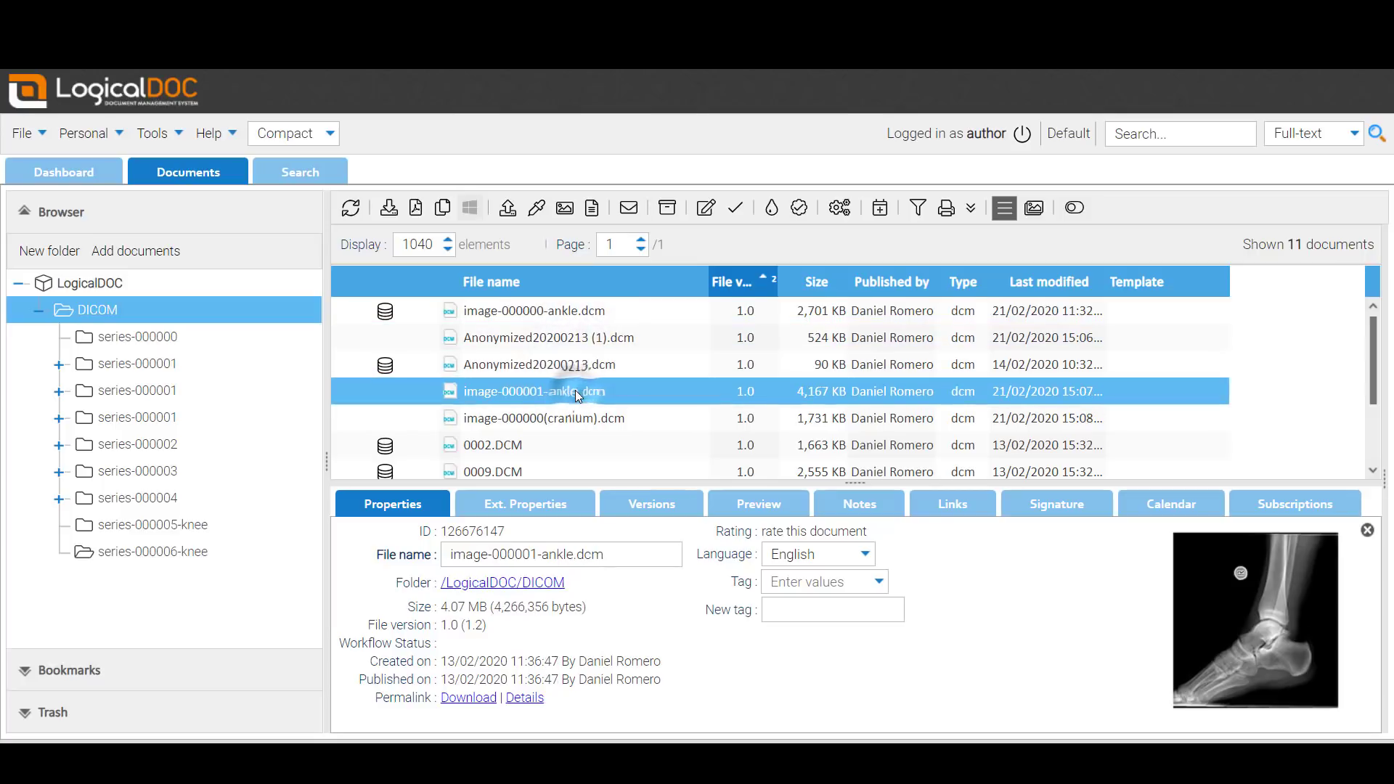
Open image-000001-ankle.dcm in the full preview and set its window/level to WC 4833, WW 1274
{"action": "right_click", "coordinate": [579, 394]}
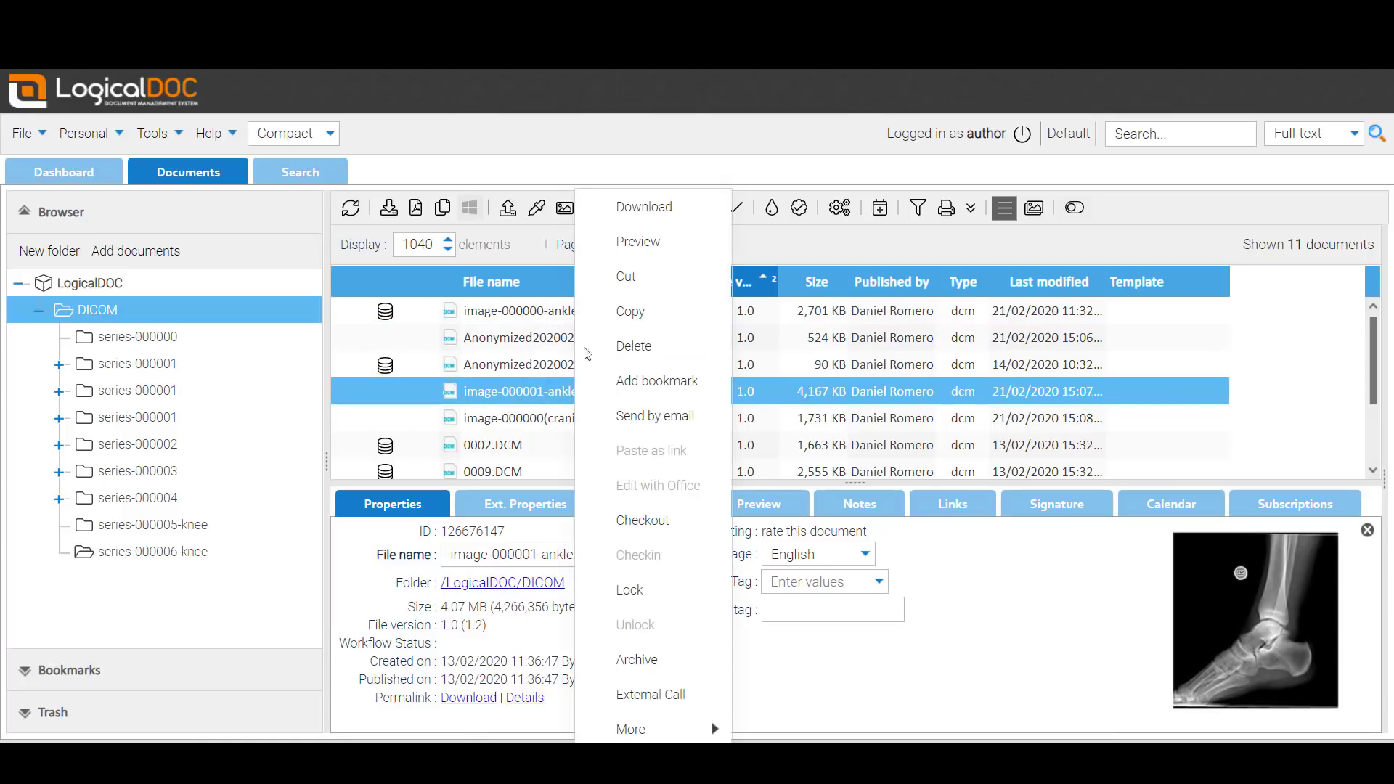
{"action": "left_click", "coordinate": [642, 246]}
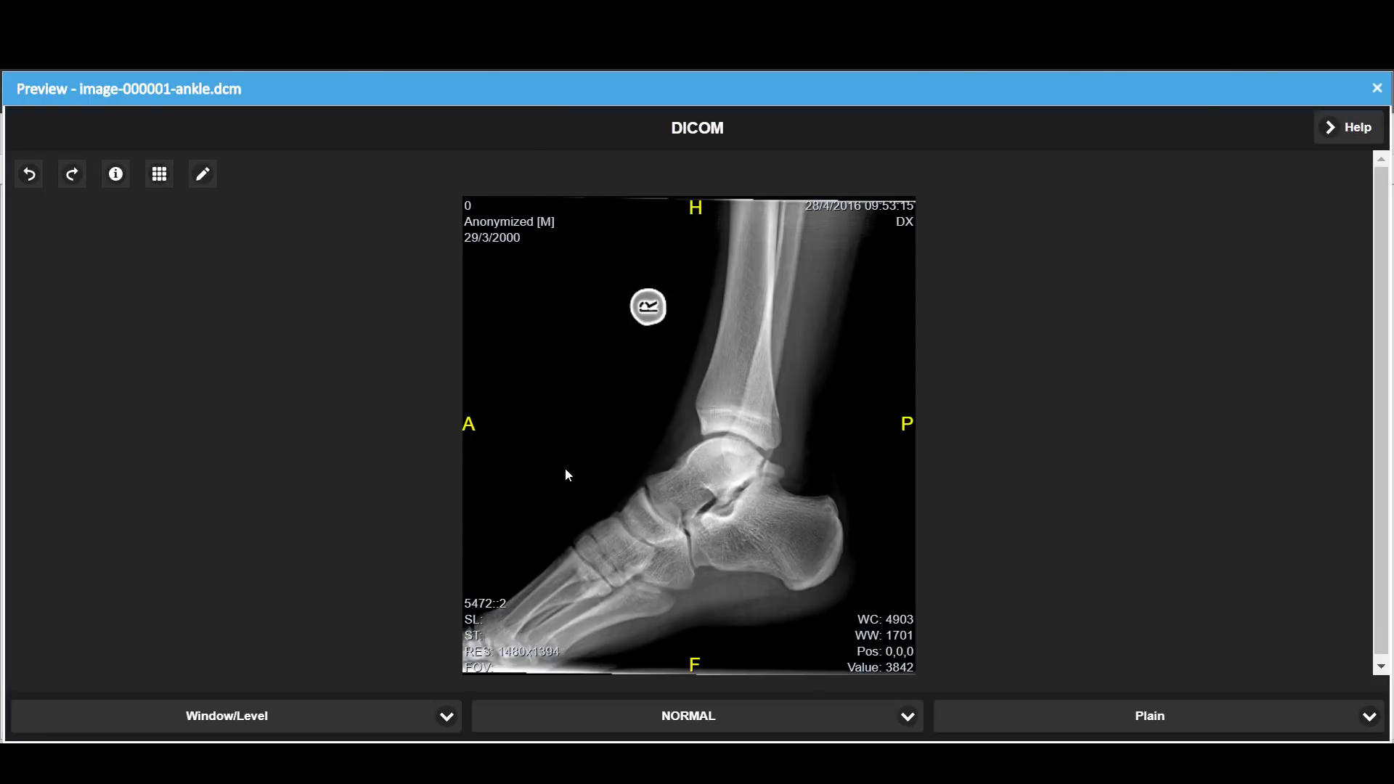
{"action": "left_click_drag", "start_coordinate": [623, 482], "coordinate": [701, 476]}
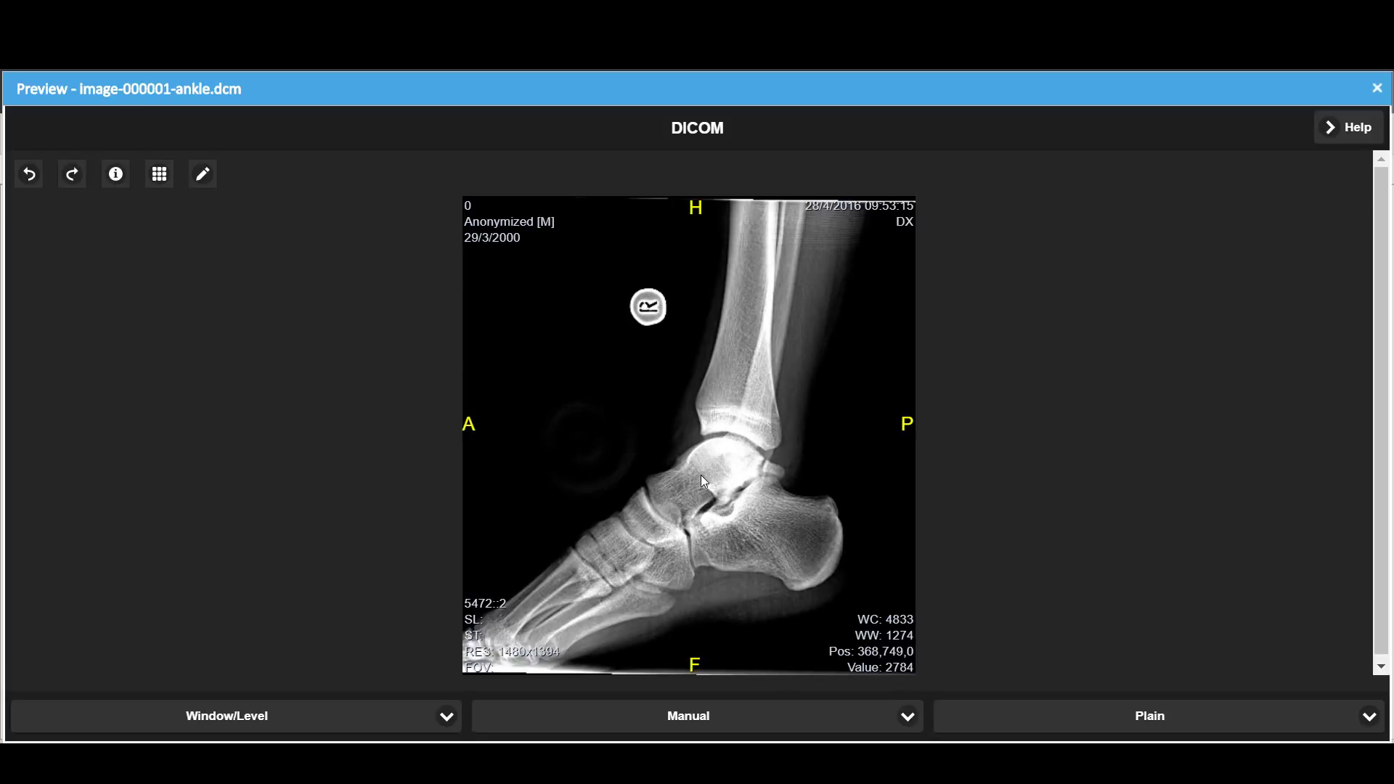
Invert the ankle X-ray's grayscale and readjust its brightness and contrast
{"action": "left_click", "coordinate": [1186, 726]}
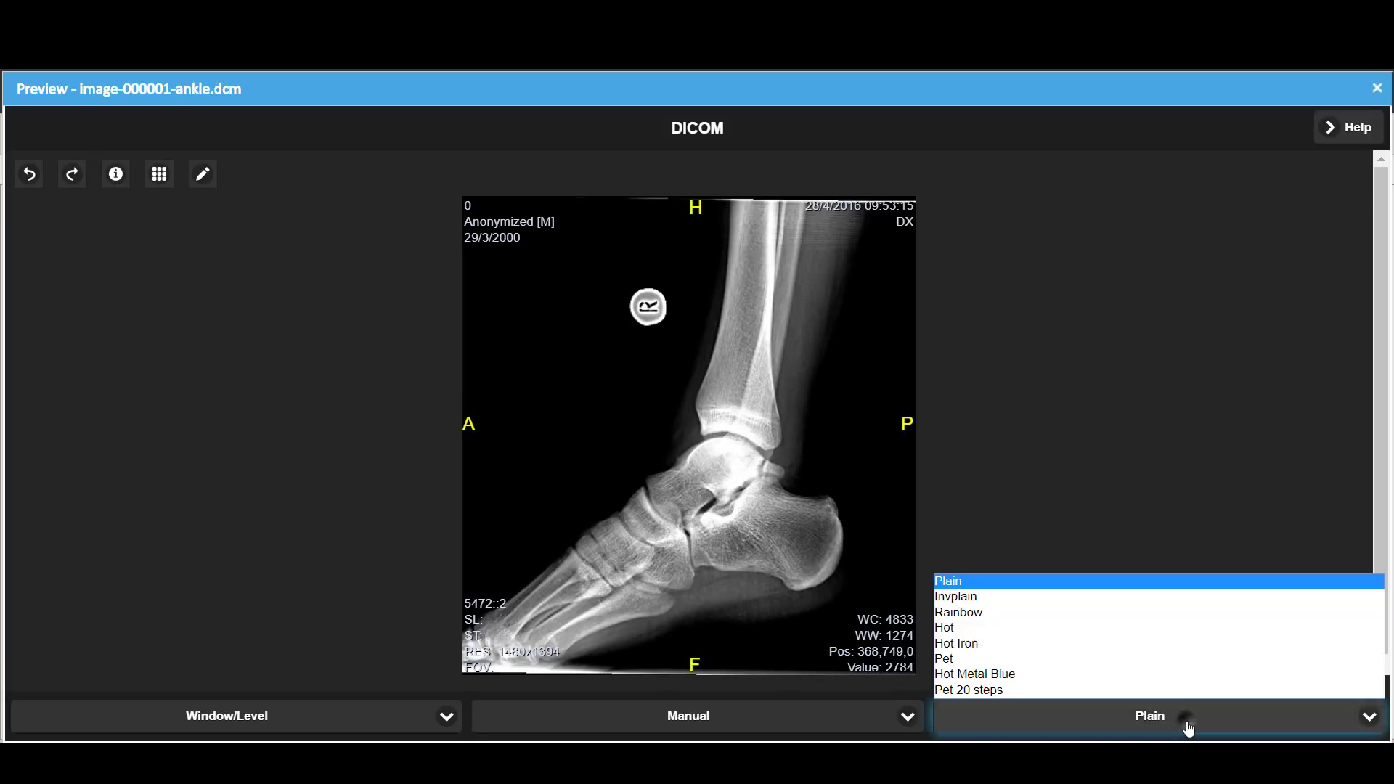
{"action": "left_click", "coordinate": [980, 596]}
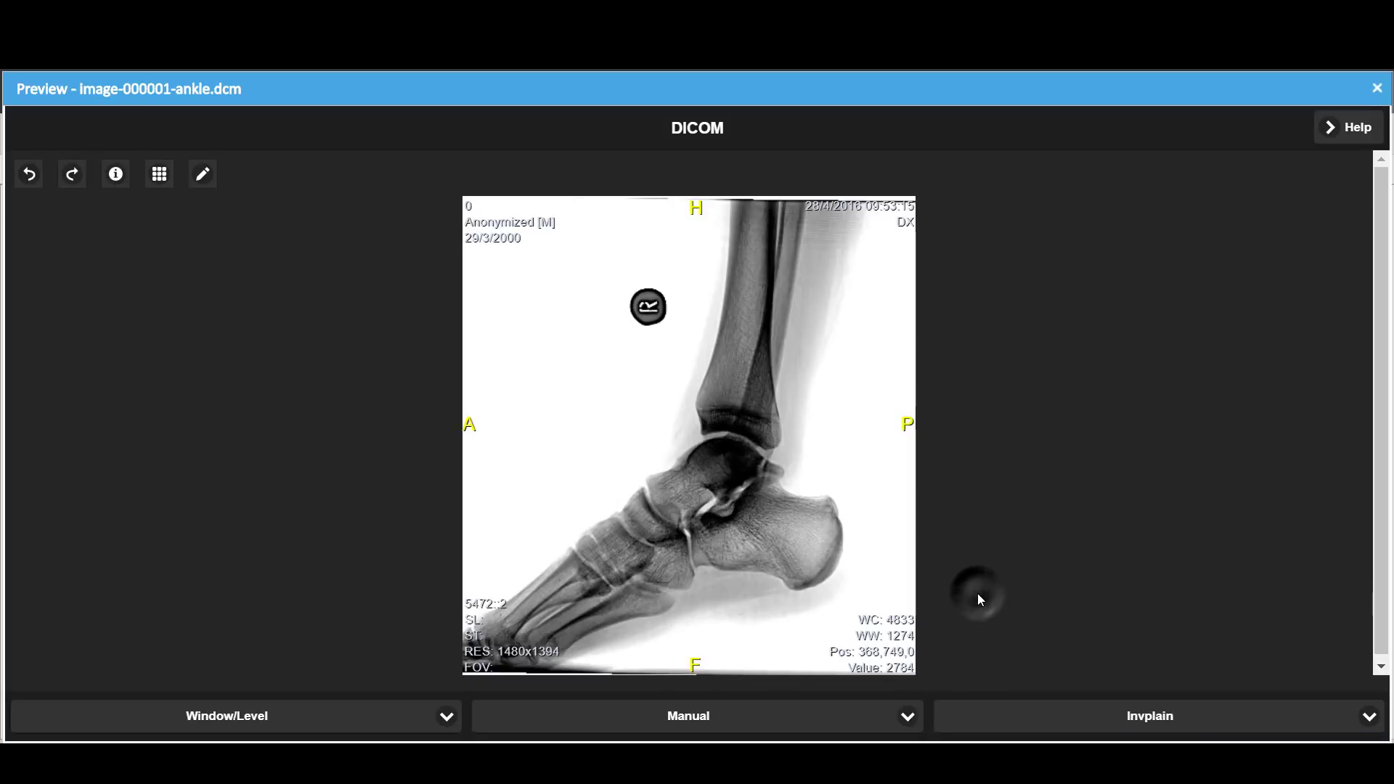
{"action": "left_click_drag", "start_coordinate": [749, 554], "coordinate": [803, 561]}
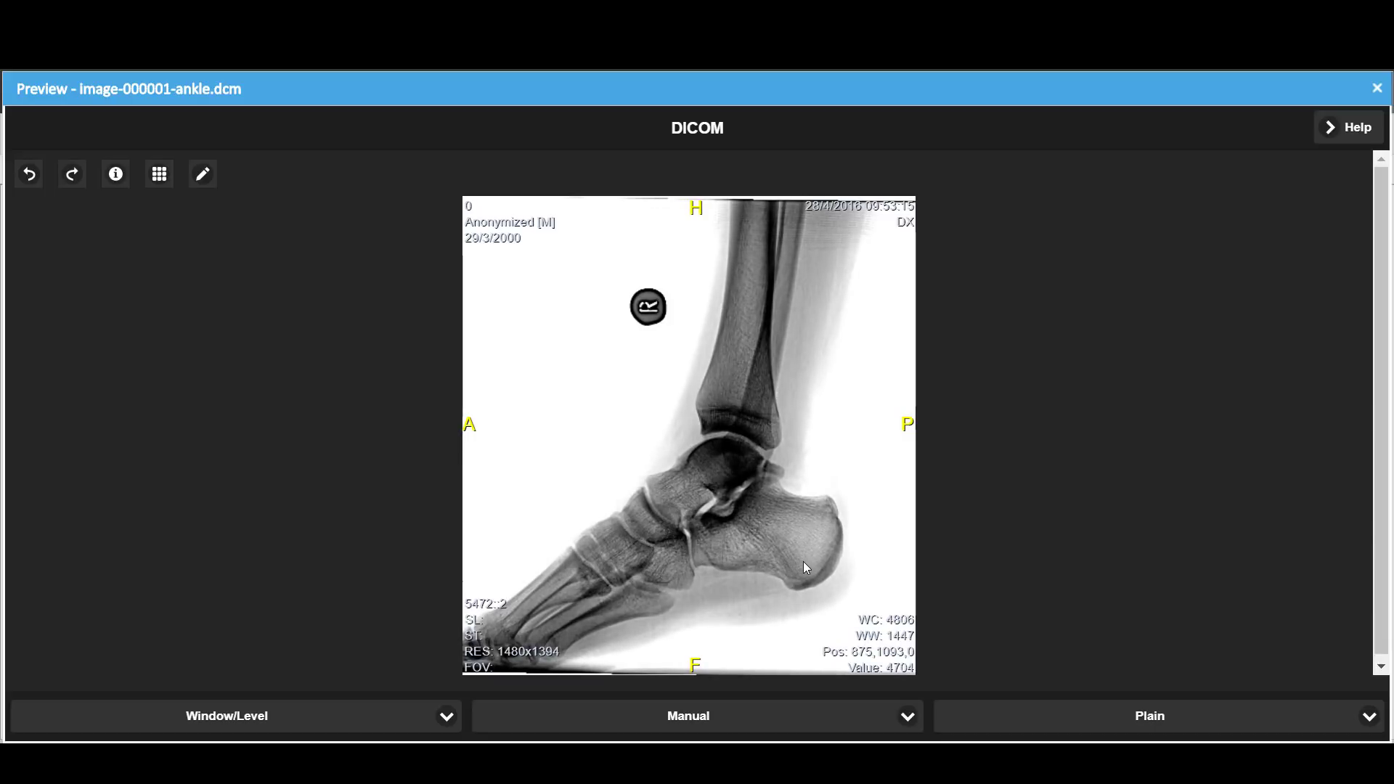
Try the Rainbow, Hot and Hot Iron colour maps on the X-ray
{"action": "left_click", "coordinate": [1123, 718]}
{"action": "left_click", "coordinate": [995, 616]}
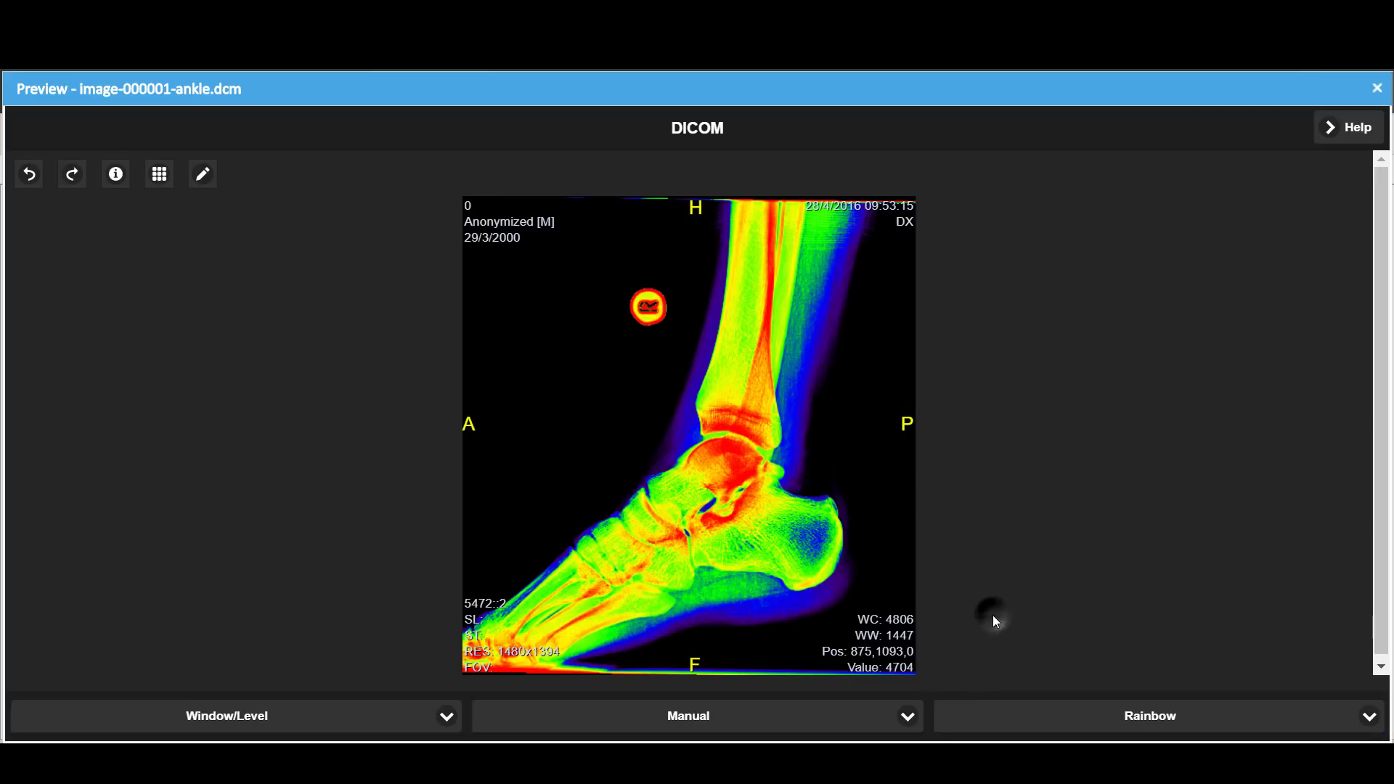
{"action": "left_click", "coordinate": [1046, 728]}
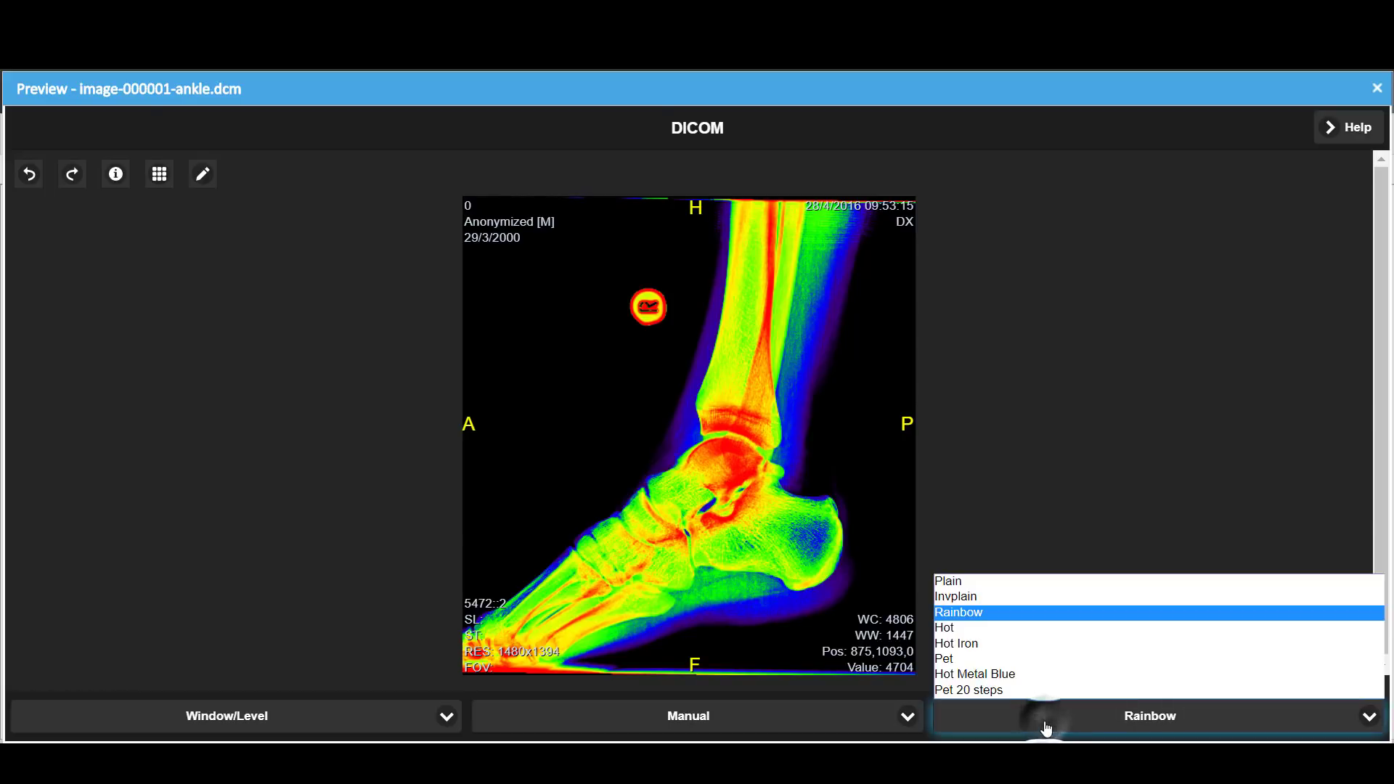
{"action": "left_click", "coordinate": [994, 630]}
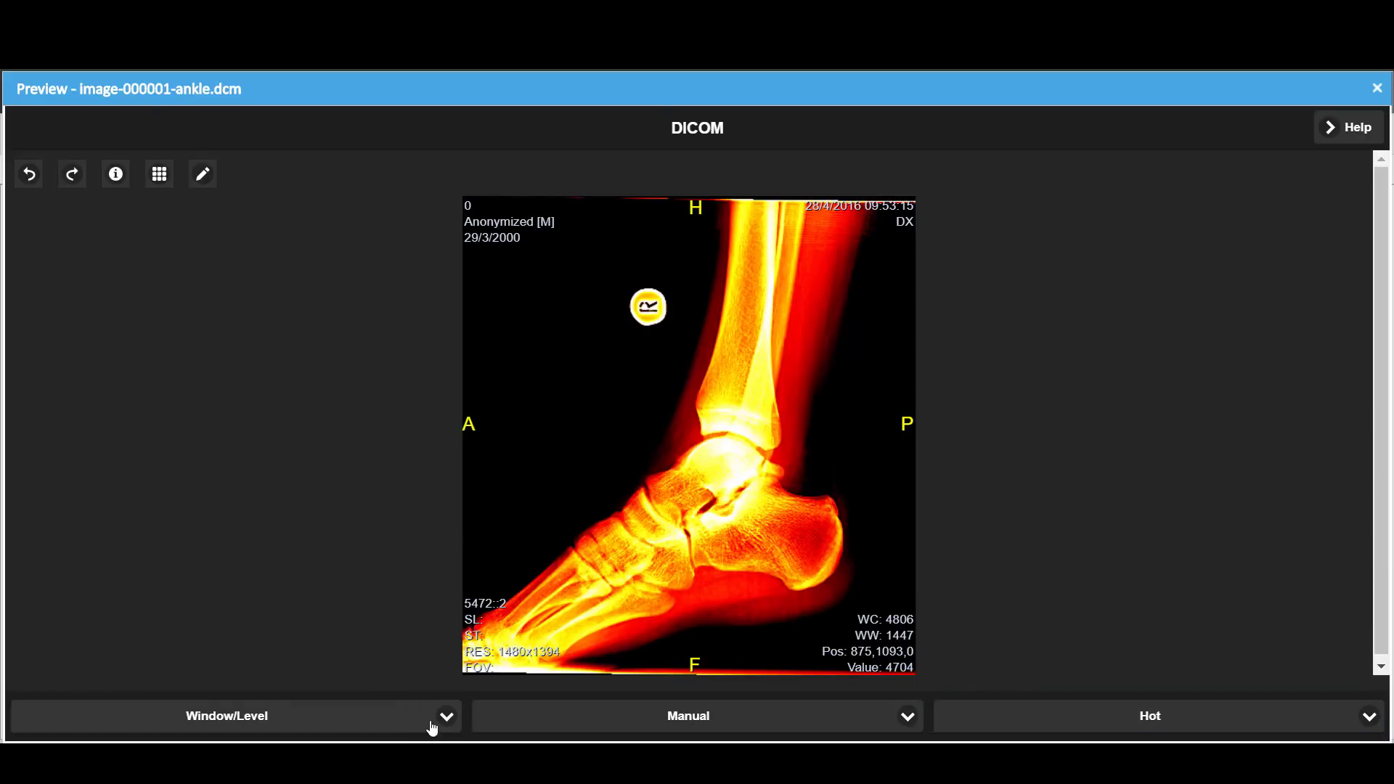
{"action": "left_click", "coordinate": [1057, 718]}
{"action": "left_click", "coordinate": [997, 646]}
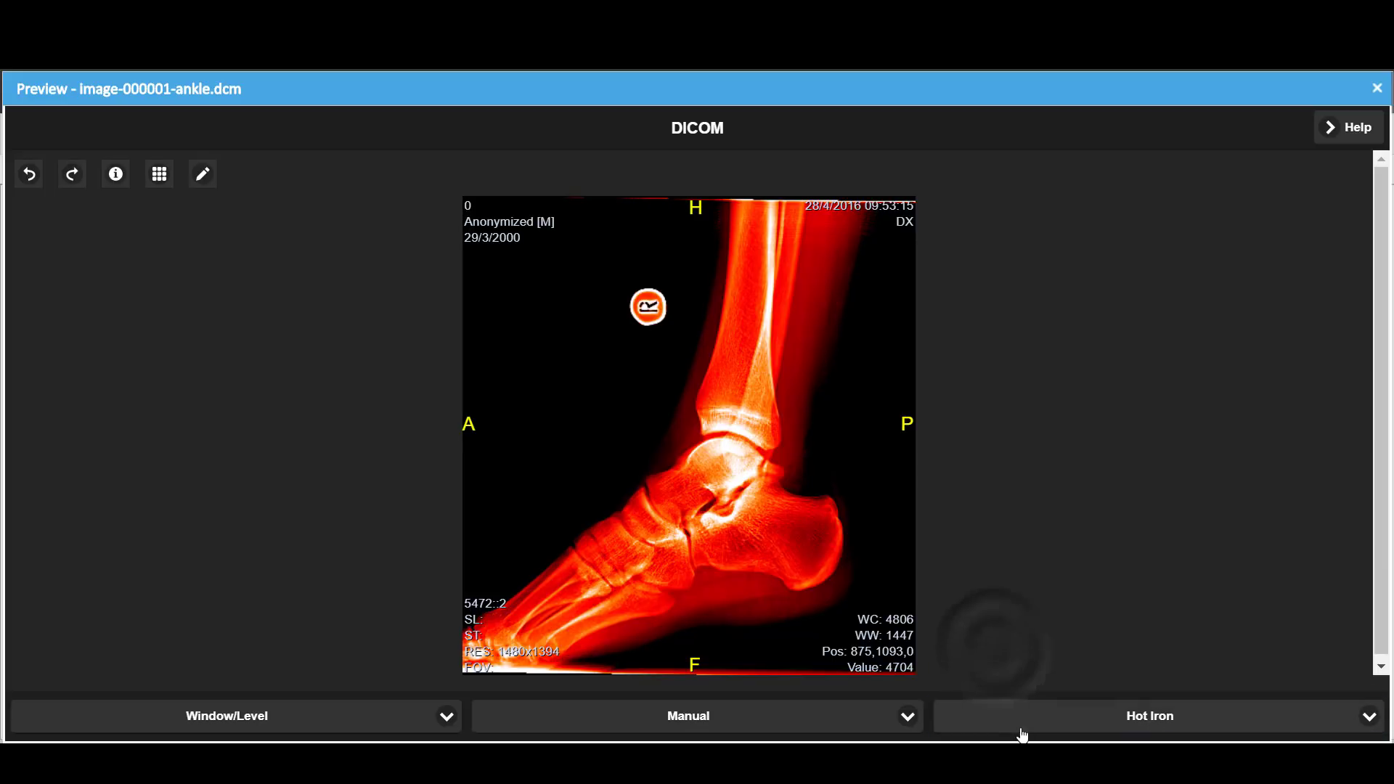
Apply the Pet colour map, then the Hot Metal Blue colour map
{"action": "left_click", "coordinate": [1017, 732]}
{"action": "left_click", "coordinate": [977, 660]}
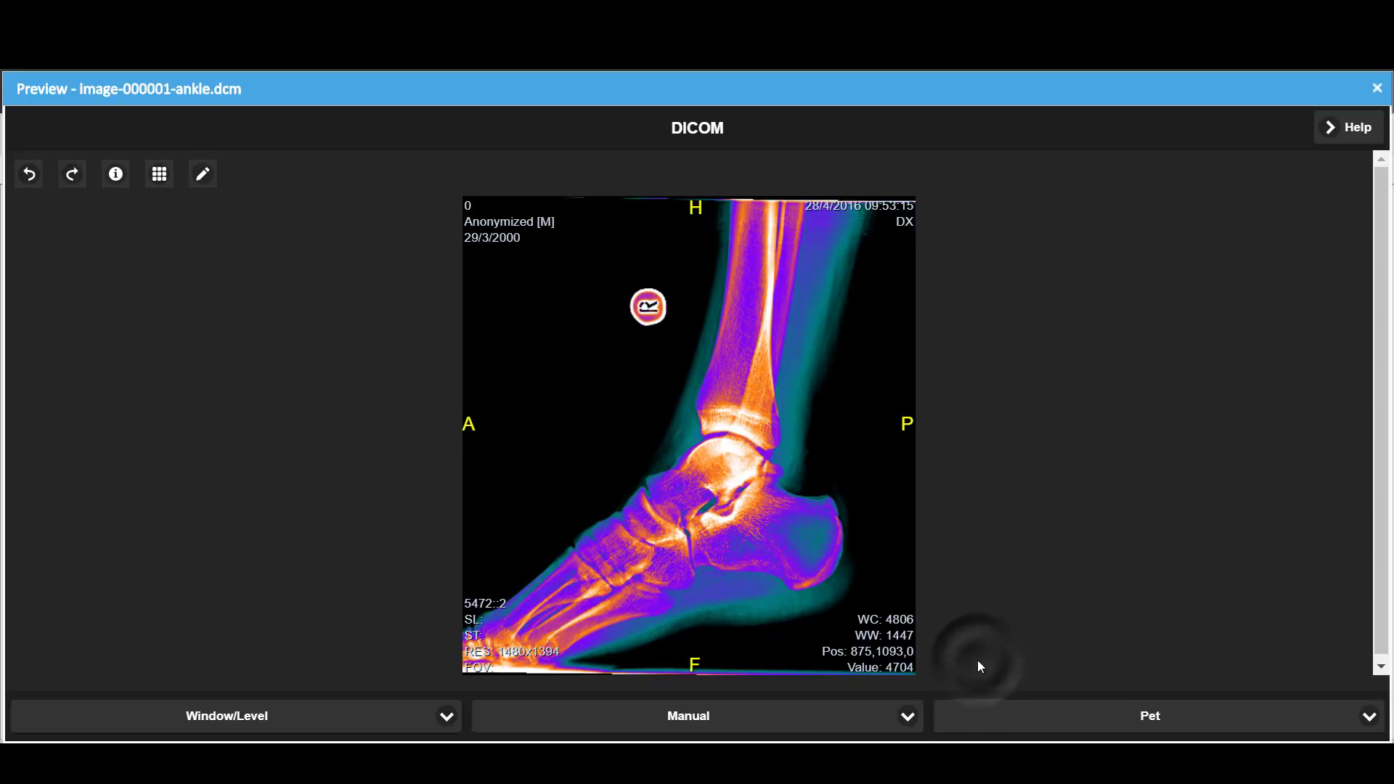
{"action": "left_click", "coordinate": [989, 716]}
{"action": "left_click", "coordinate": [983, 675]}
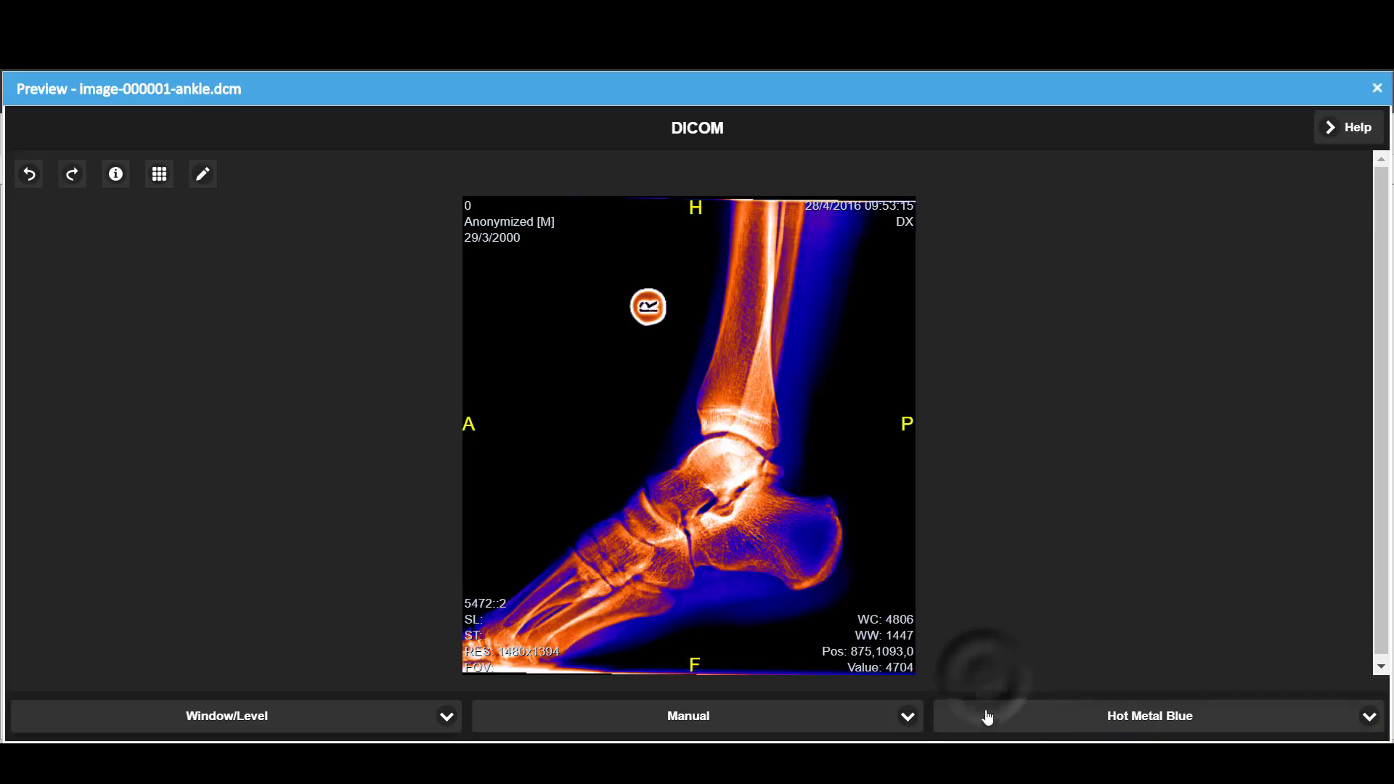
{"action": "left_click", "coordinate": [986, 716]}
Apply the Pet 20 steps colour map, switch to the Draw tool, and pick red as the drawing colour
{"action": "left_click", "coordinate": [983, 690]}
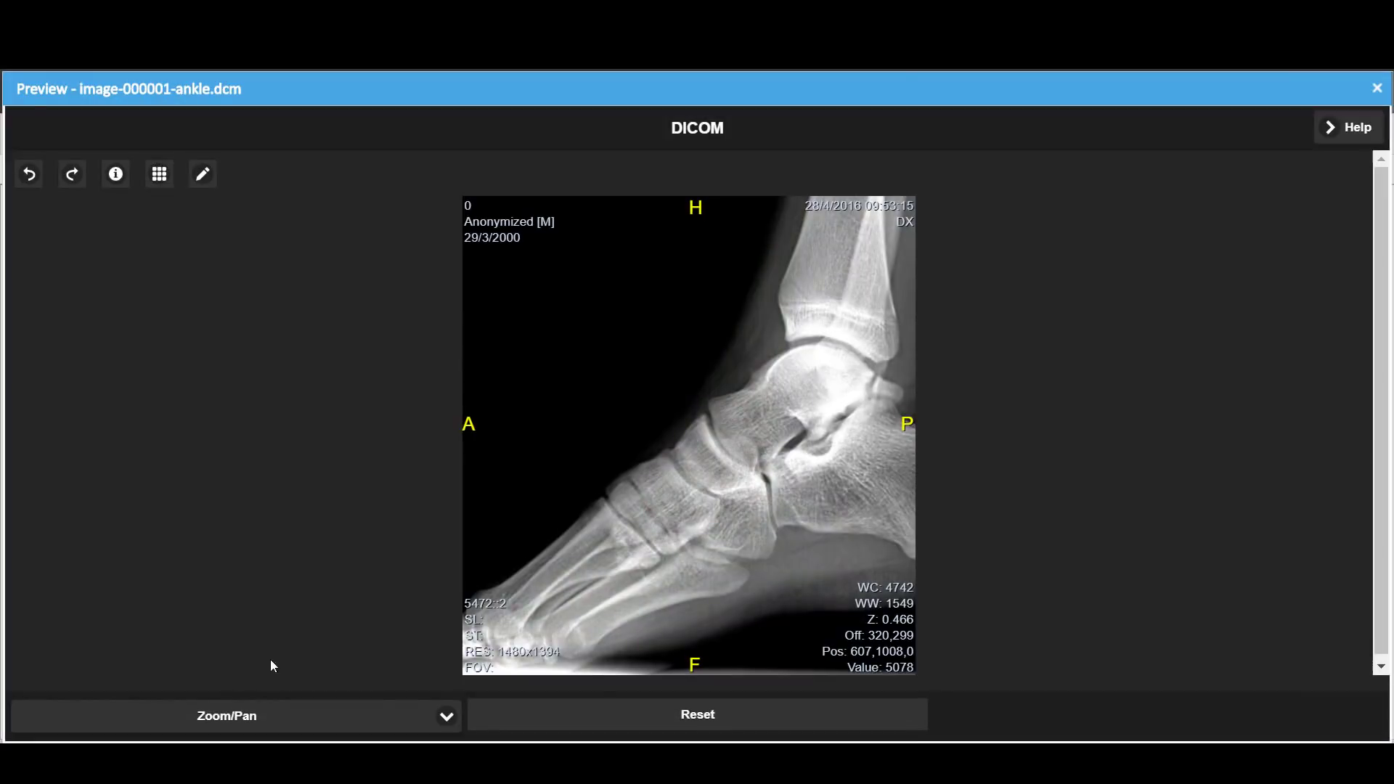
{"action": "left_click", "coordinate": [446, 719]}
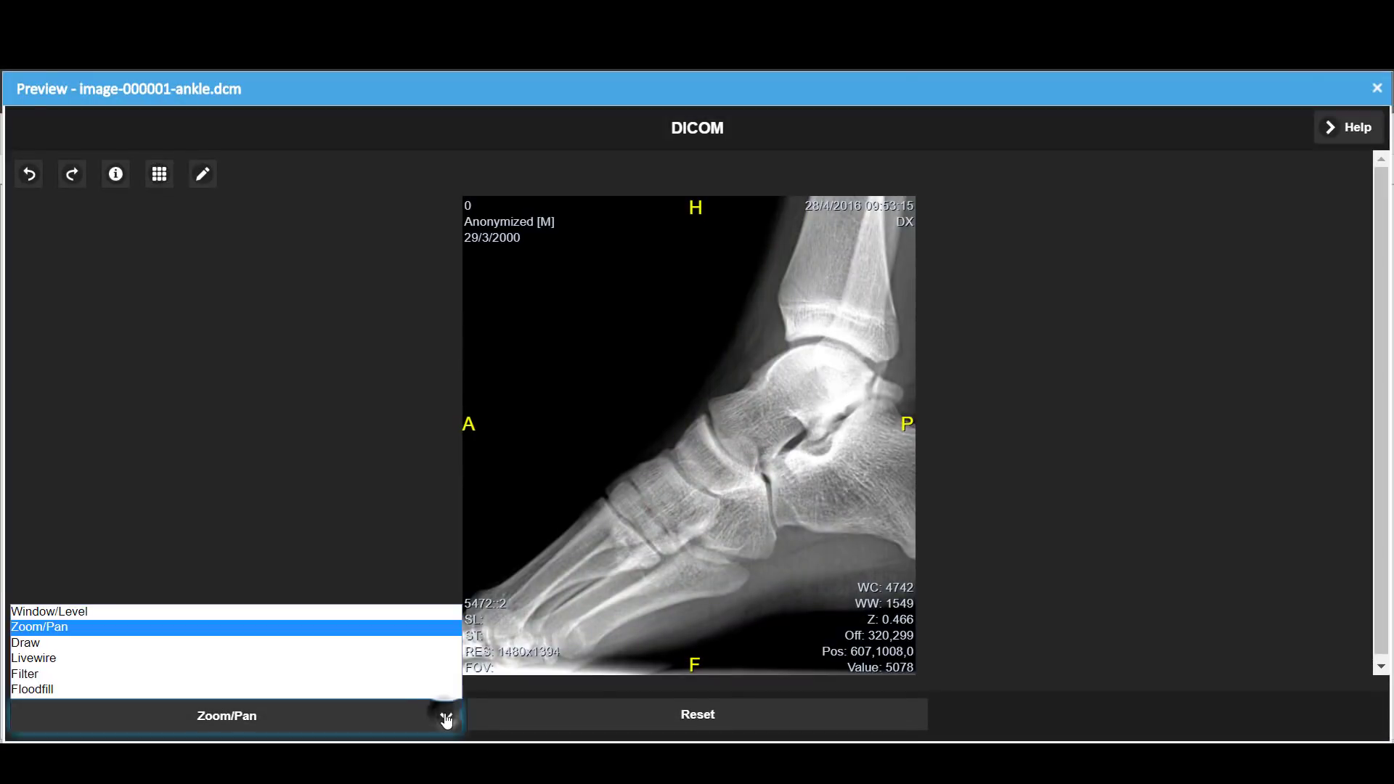
{"action": "left_click", "coordinate": [420, 651]}
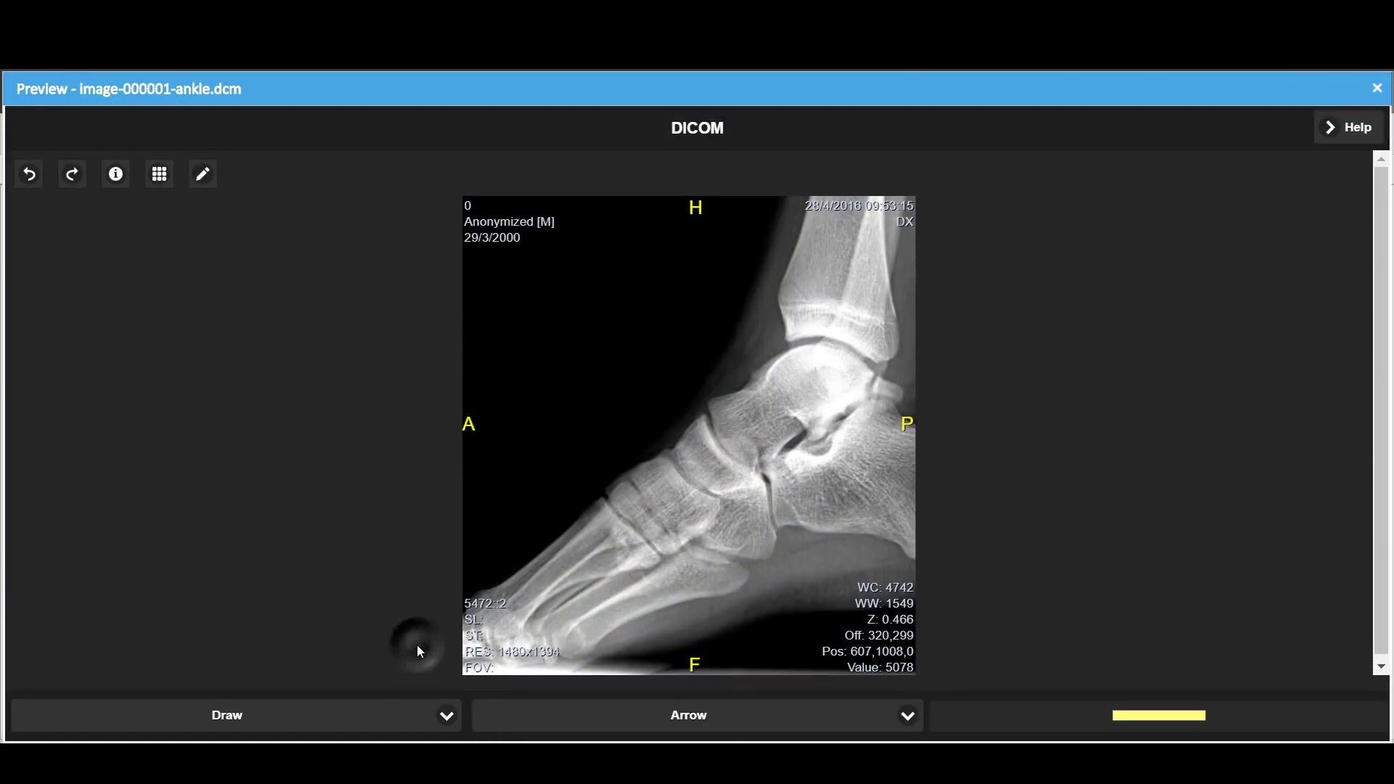
{"action": "left_click", "coordinate": [1128, 719]}
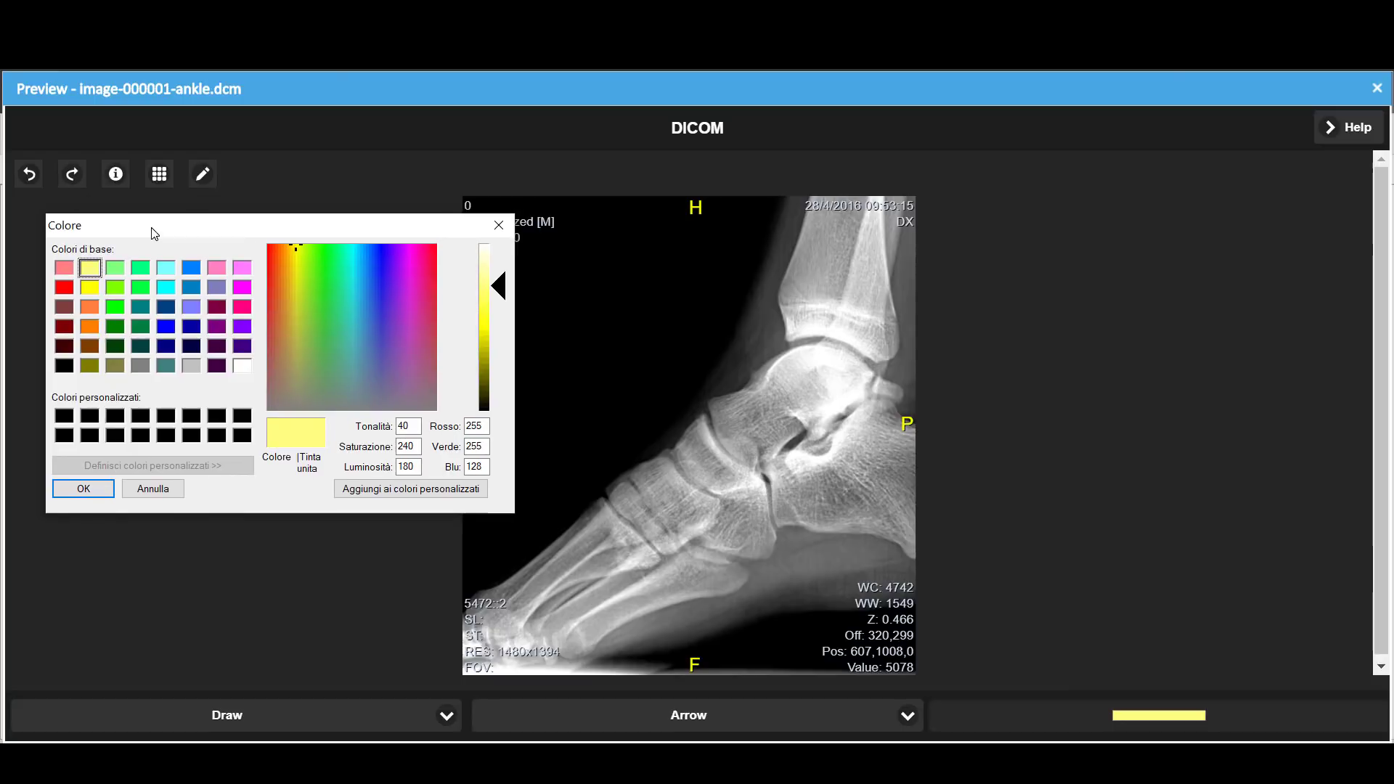
{"action": "left_click", "coordinate": [64, 288]}
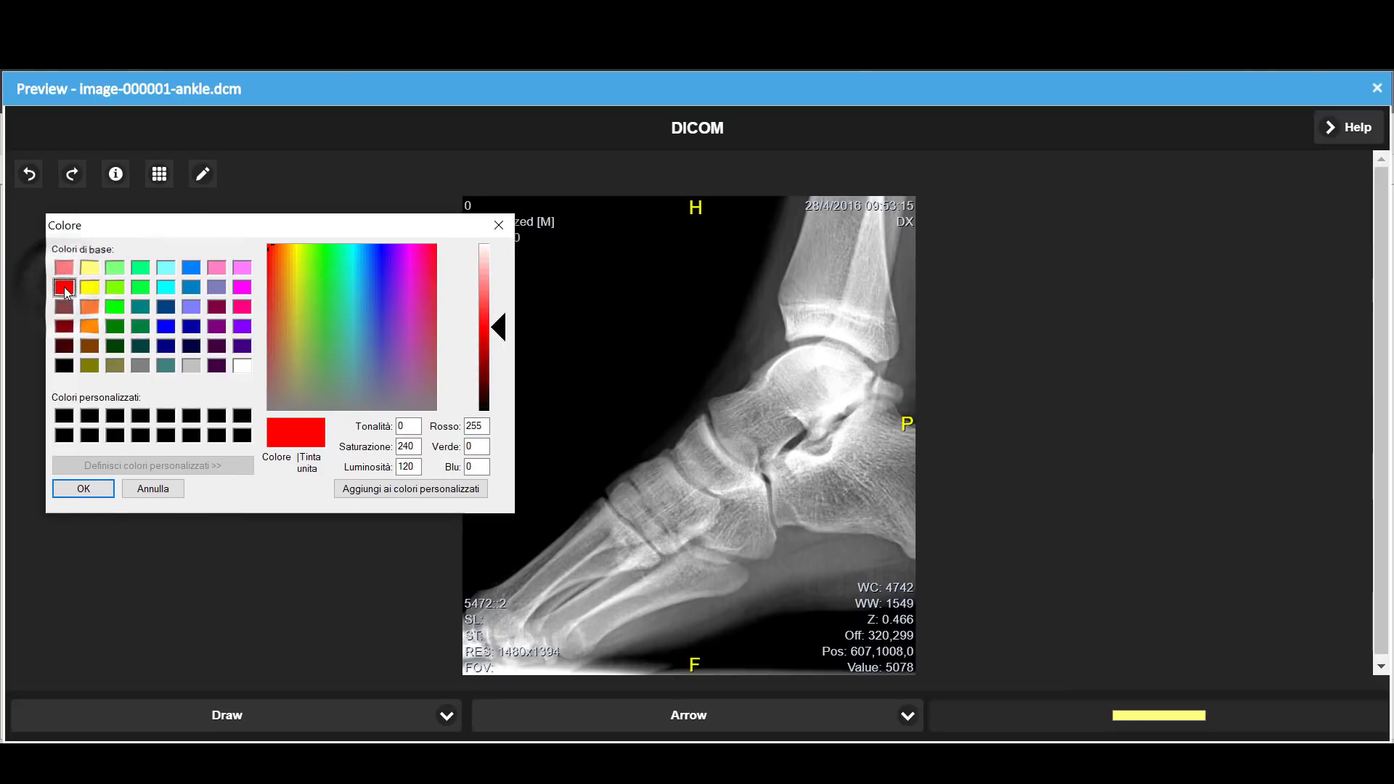
Confirm red, choose the Ruler shape, and measure a forefoot distance and a 30.68 mm midfoot span
{"action": "left_click", "coordinate": [83, 491]}
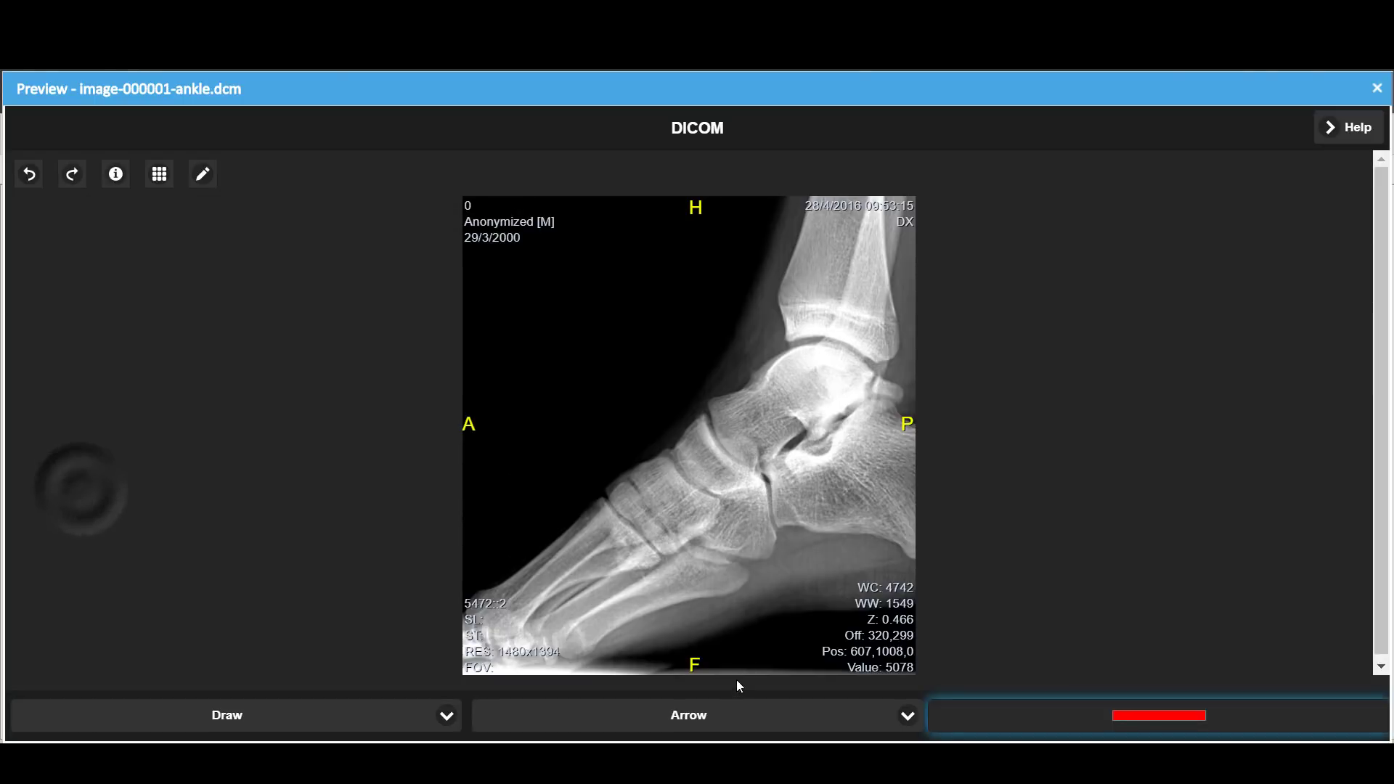
{"action": "left_click", "coordinate": [741, 721]}
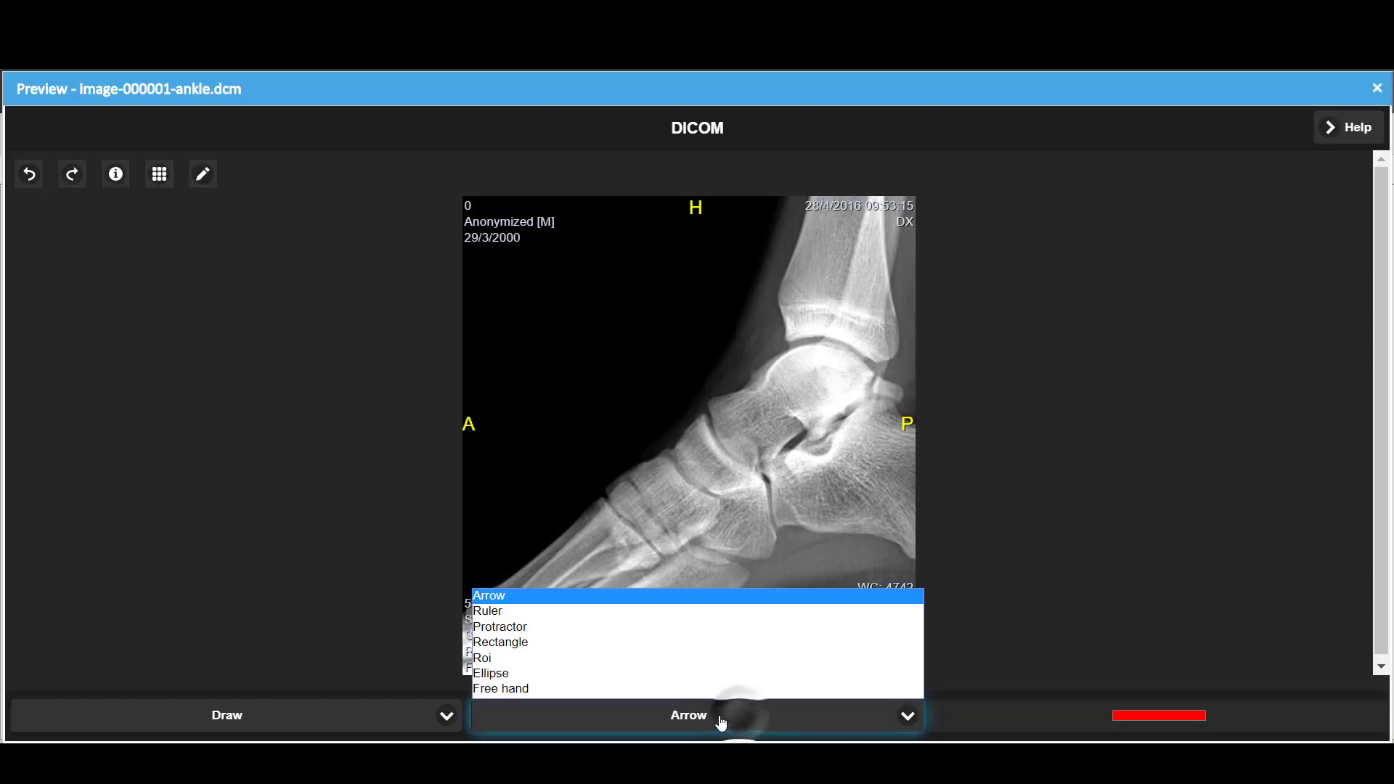
{"action": "left_click", "coordinate": [562, 607]}
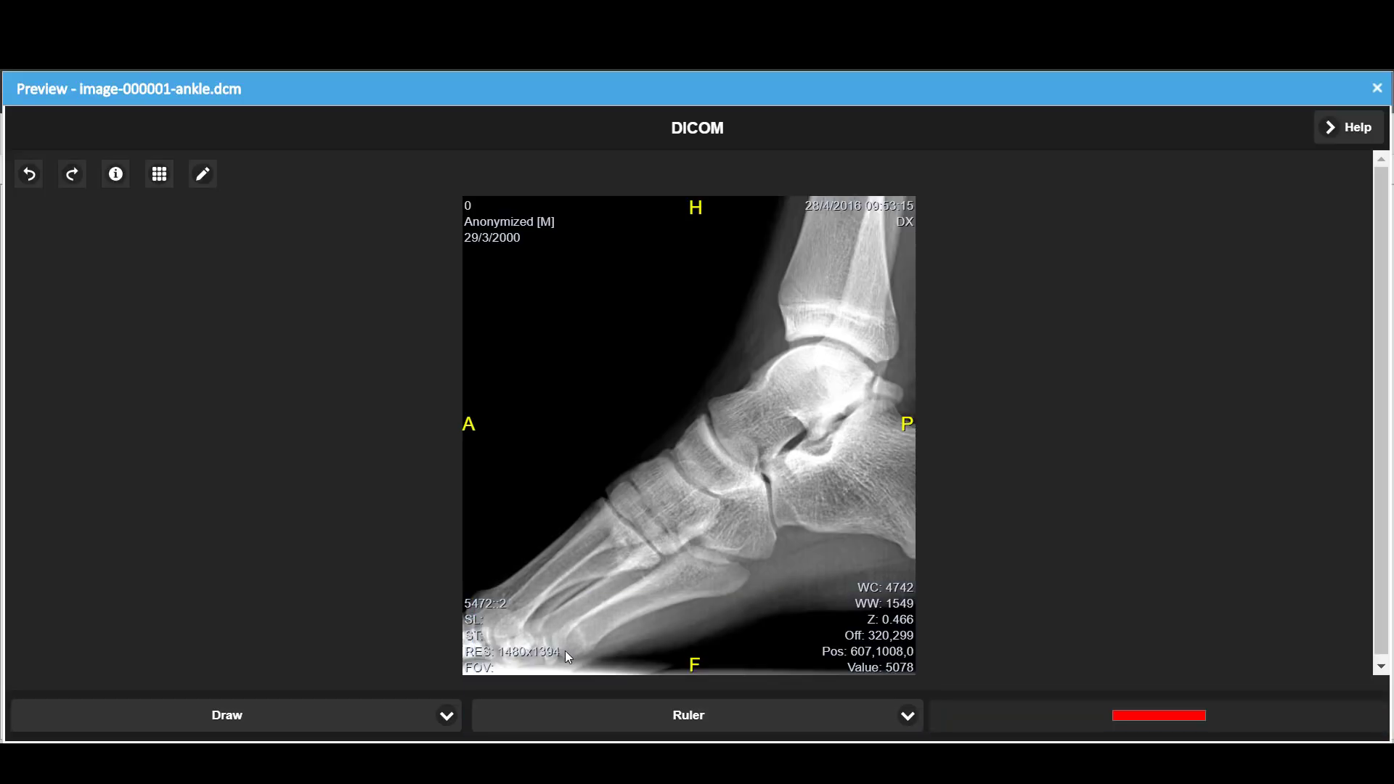
{"action": "left_click_drag", "start_coordinate": [562, 650], "coordinate": [715, 564]}
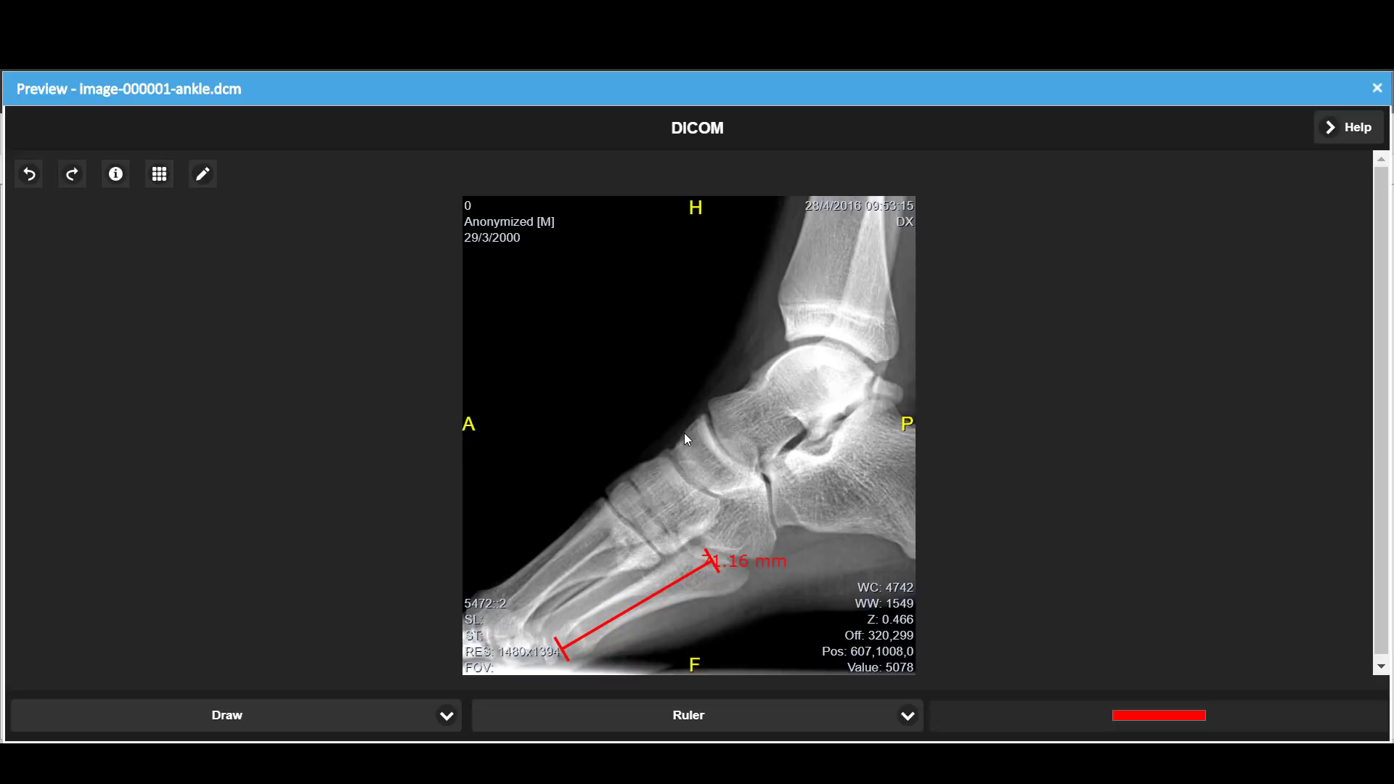
{"action": "mouse_move", "coordinate": [684, 432]}
{"action": "left_mouse_down"}
{"action": "mouse_move", "coordinate": [703, 464]}
{"action": "mouse_move", "coordinate": [740, 482]}
{"action": "left_mouse_up"}
Undo both ruler measurements on the foot X-ray
{"action": "left_click", "coordinate": [31, 178]}
{"action": "left_click", "coordinate": [31, 178]}
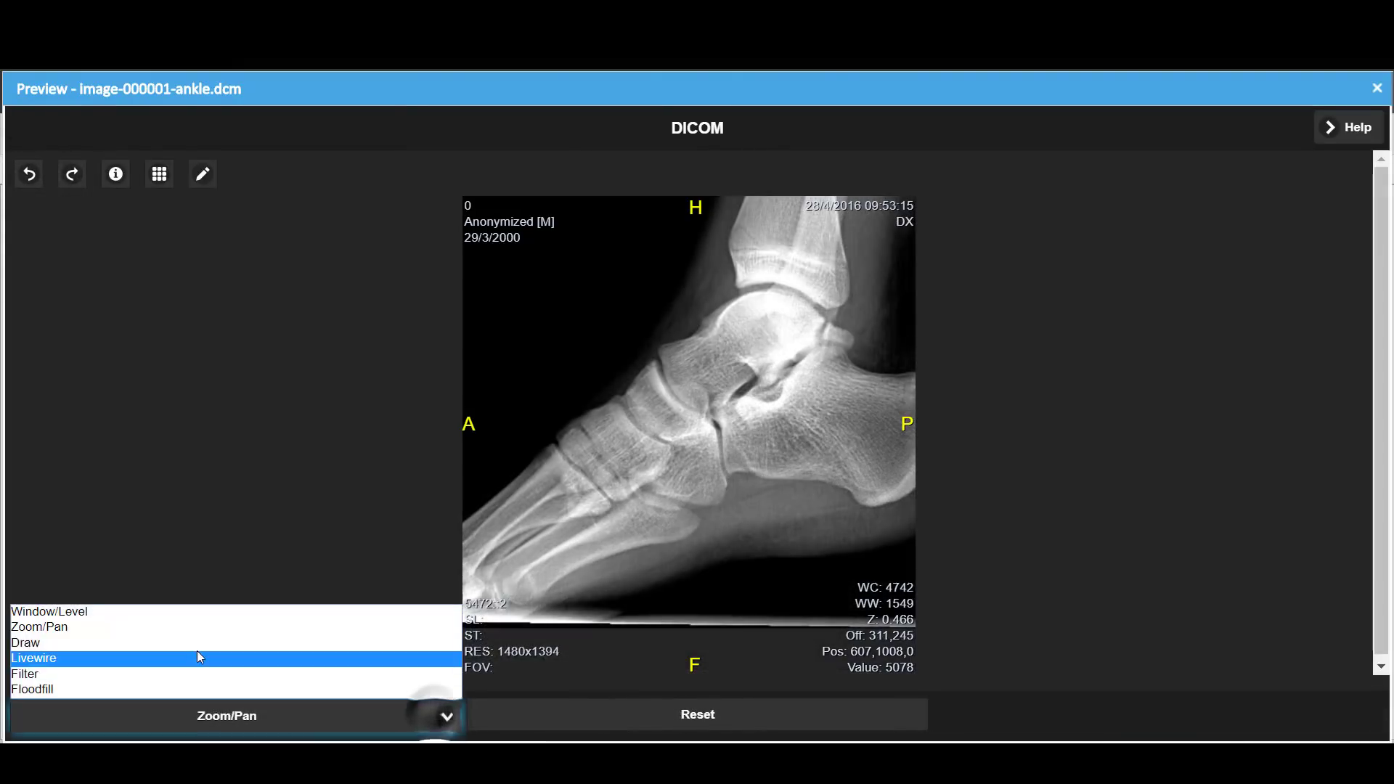
{"action": "left_click", "coordinate": [197, 651]}
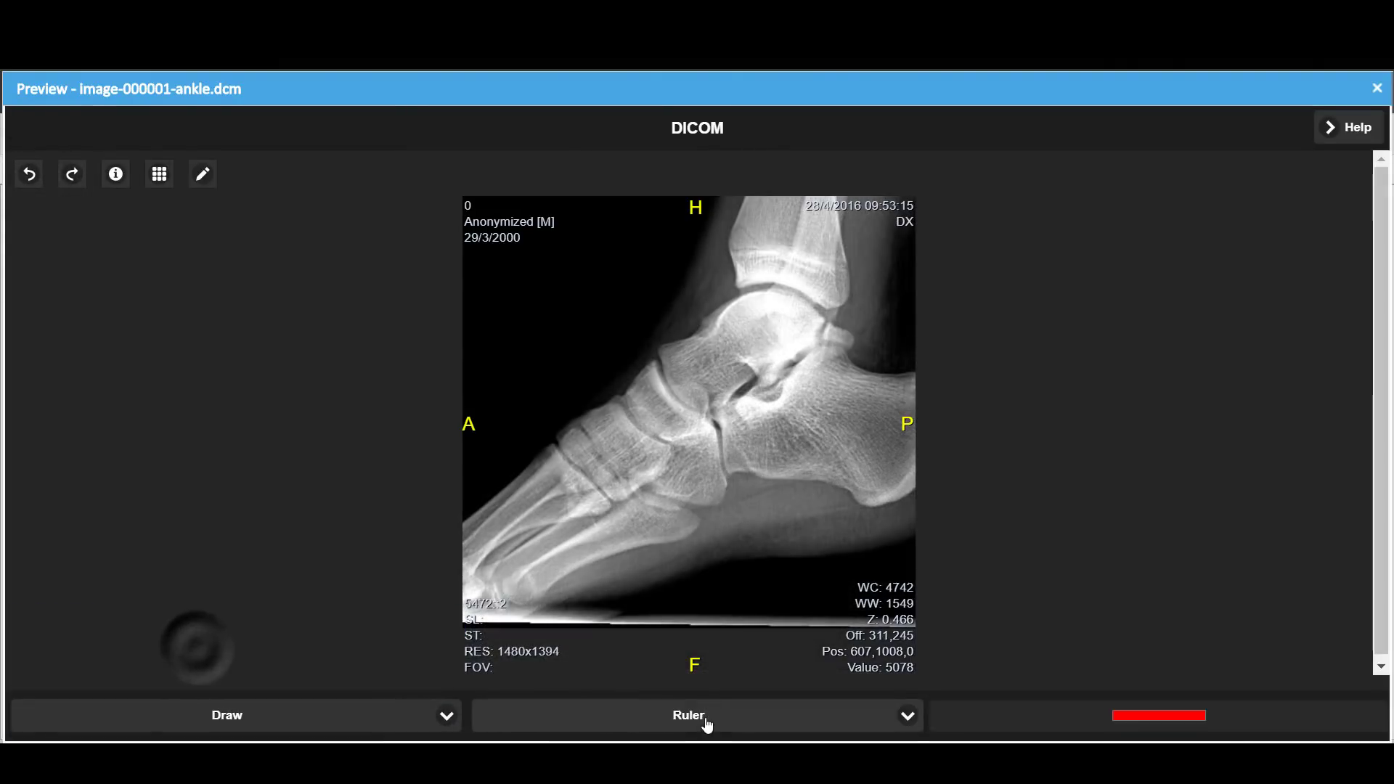
Switch to the Protractor shape and mark a 137.7° angle along the sole toward the heel
{"action": "left_click", "coordinate": [703, 718]}
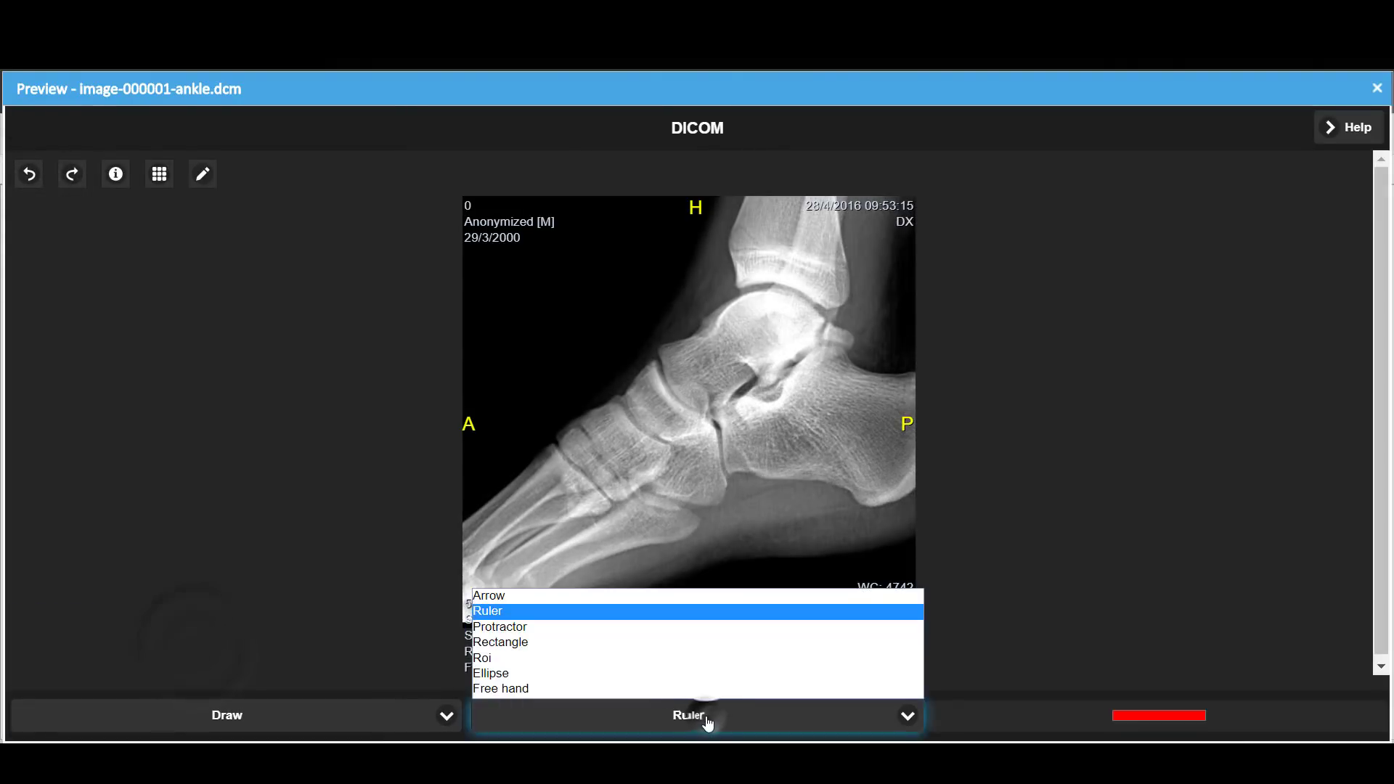
{"action": "left_click", "coordinate": [559, 634]}
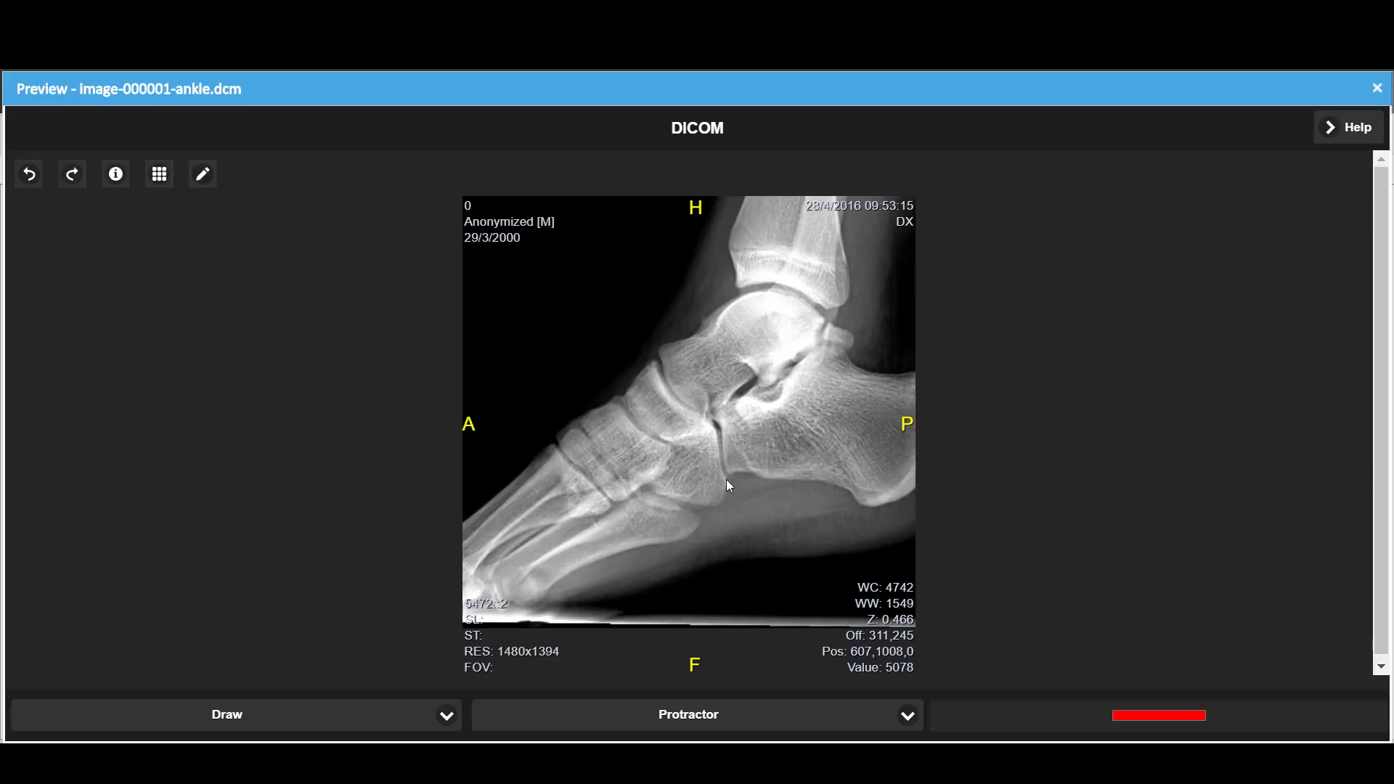
{"action": "left_click_drag", "start_coordinate": [534, 597], "coordinate": [738, 472]}
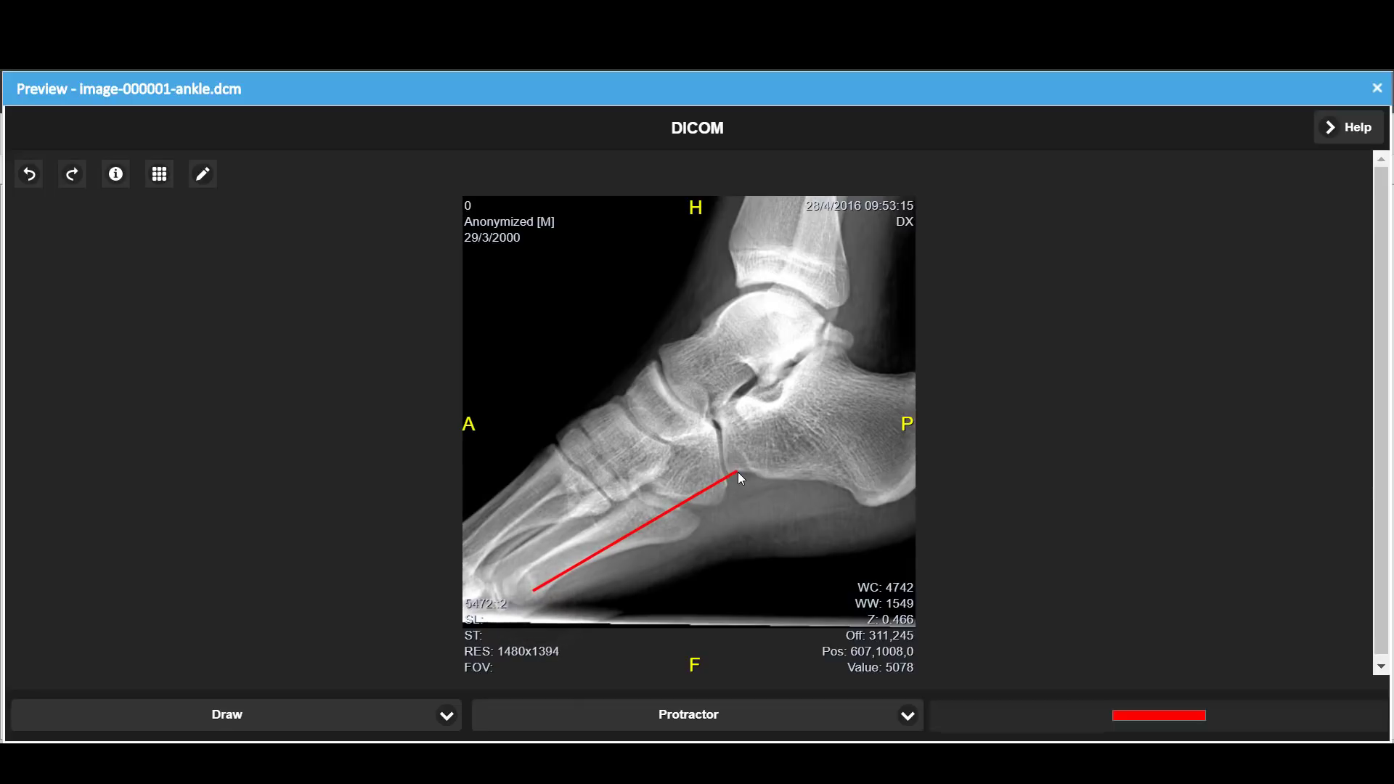
{"action": "left_click_drag", "start_coordinate": [879, 508], "coordinate": [883, 504]}
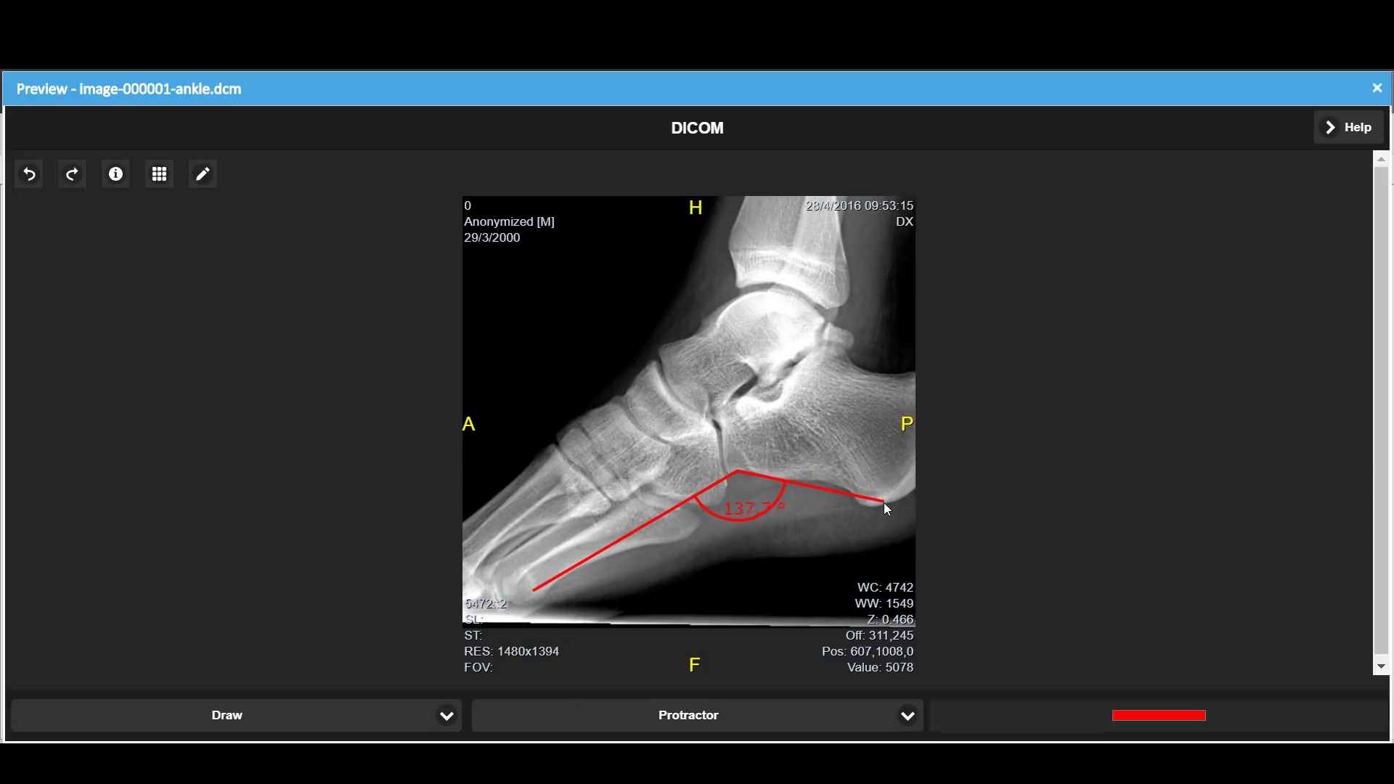
{"action": "scroll", "coordinate": [774, 349], "scroll_direction": "down", "scroll_amount": 1}
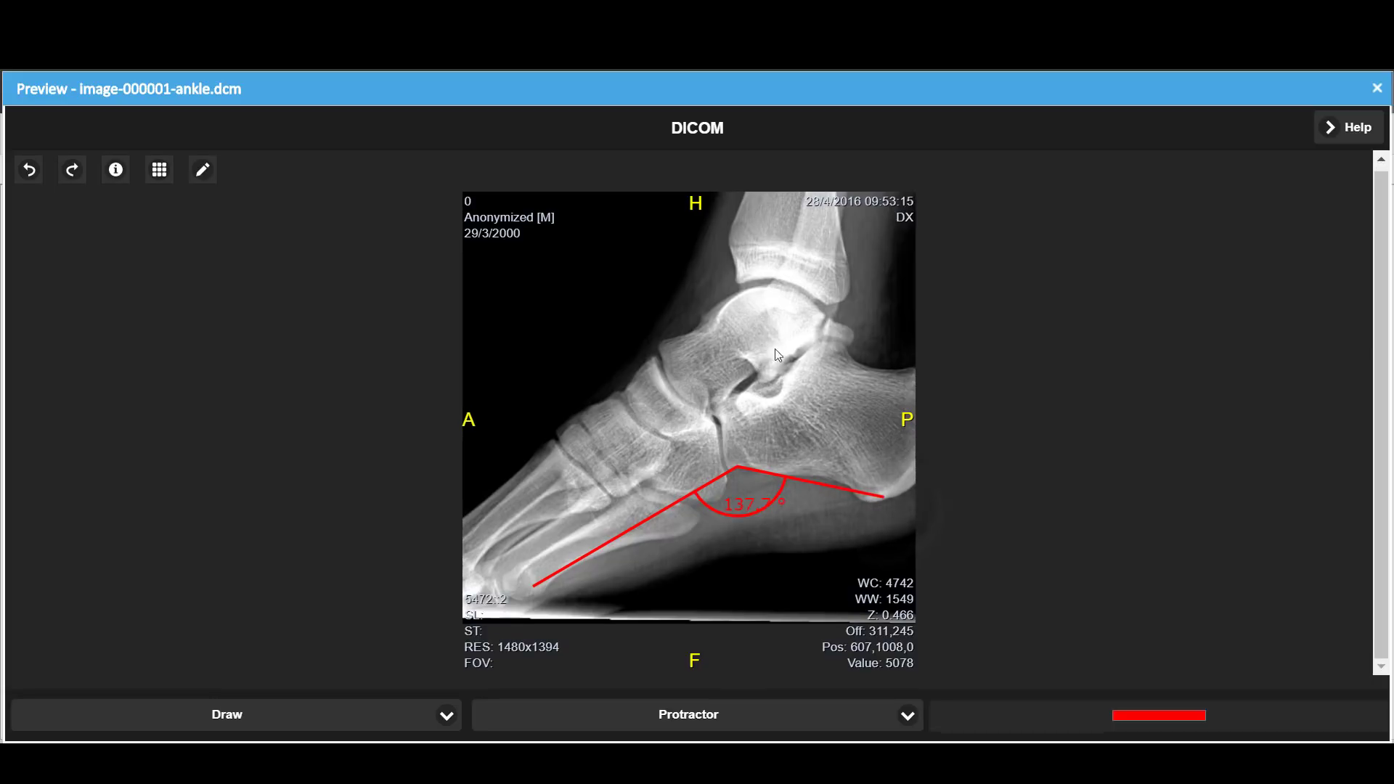
Draw a 99.37° protractor angle at the ankle, then undo it
{"action": "left_click", "coordinate": [658, 352]}
{"action": "left_click", "coordinate": [709, 411]}
{"action": "left_click", "coordinate": [829, 338]}
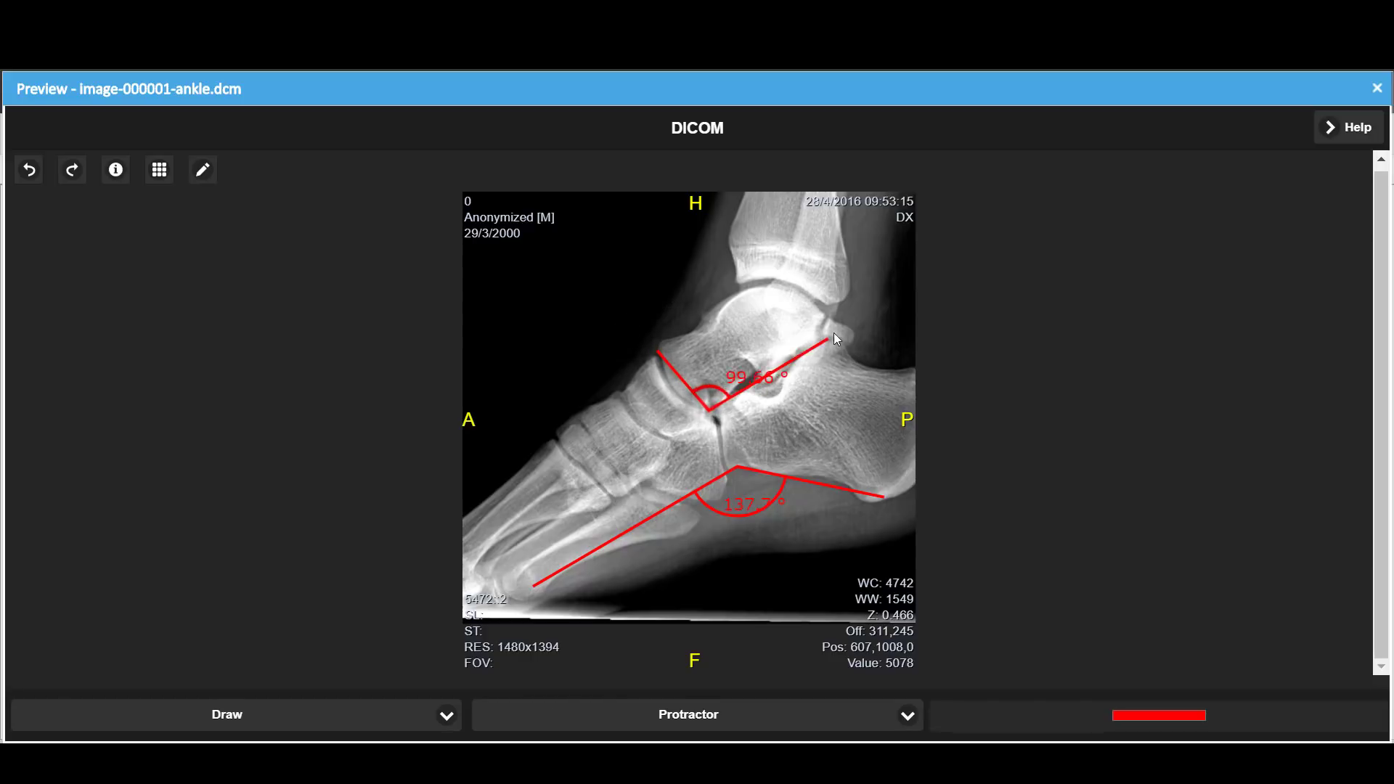
{"action": "left_click_drag", "start_coordinate": [834, 332], "coordinate": [853, 323]}
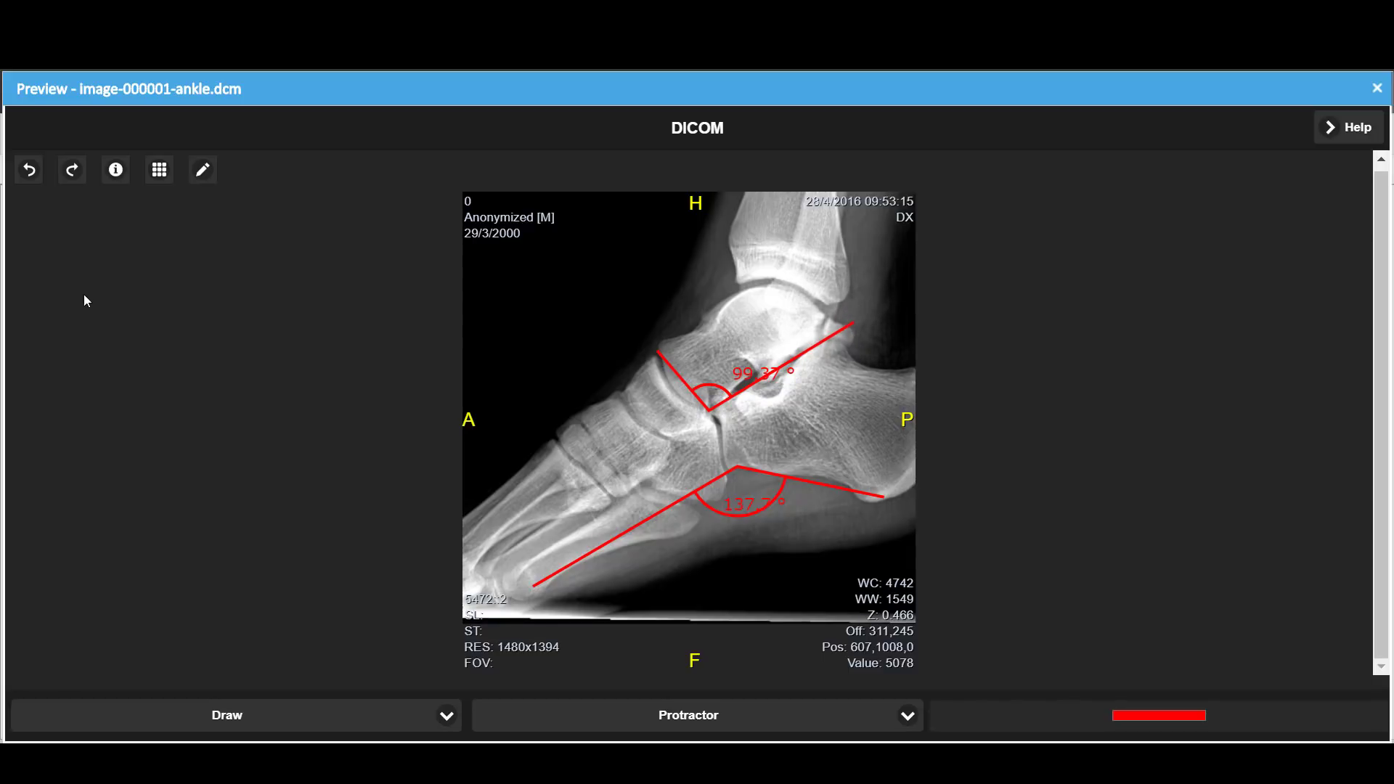
{"action": "left_click", "coordinate": [29, 172]}
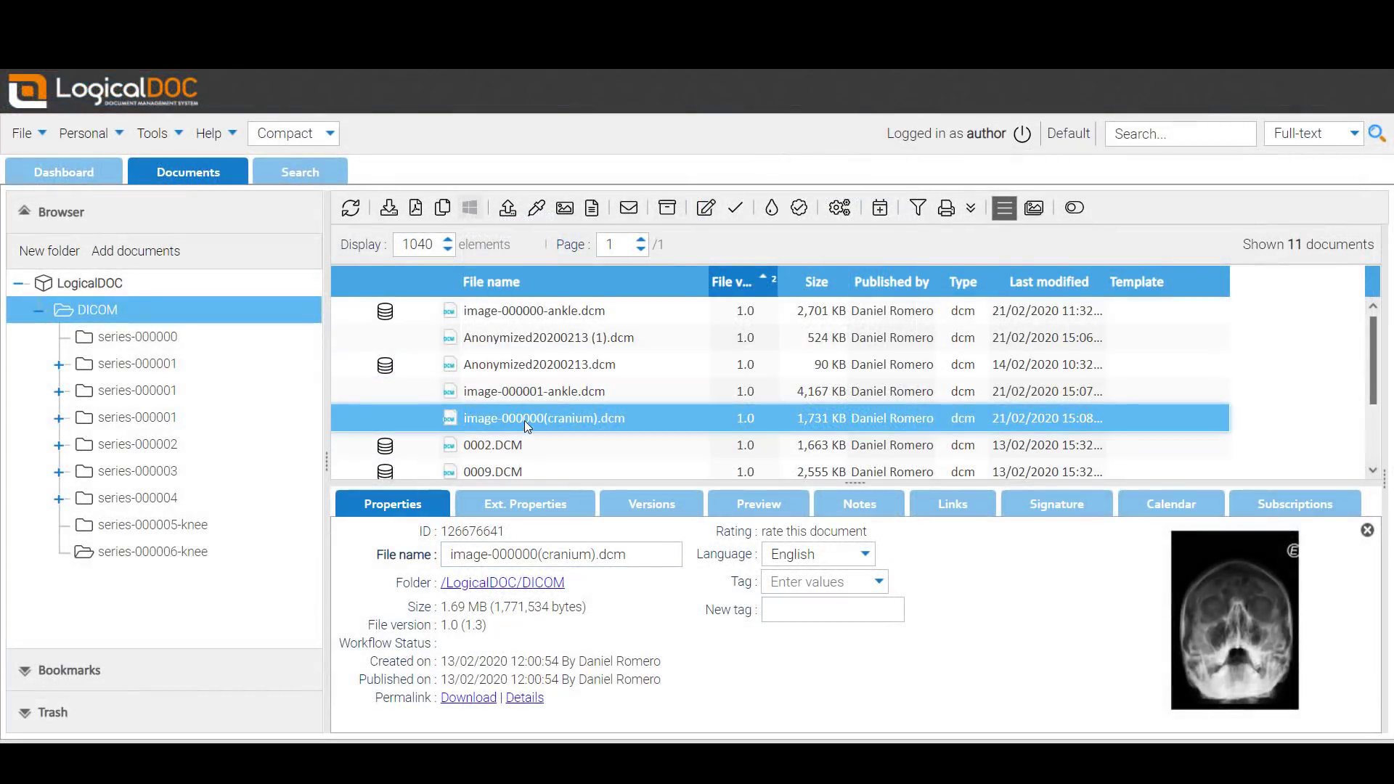
Open the cranium DICOM file in full preview, zoom in and pan to show the top of the skull
{"action": "right_click", "coordinate": [524, 420]}
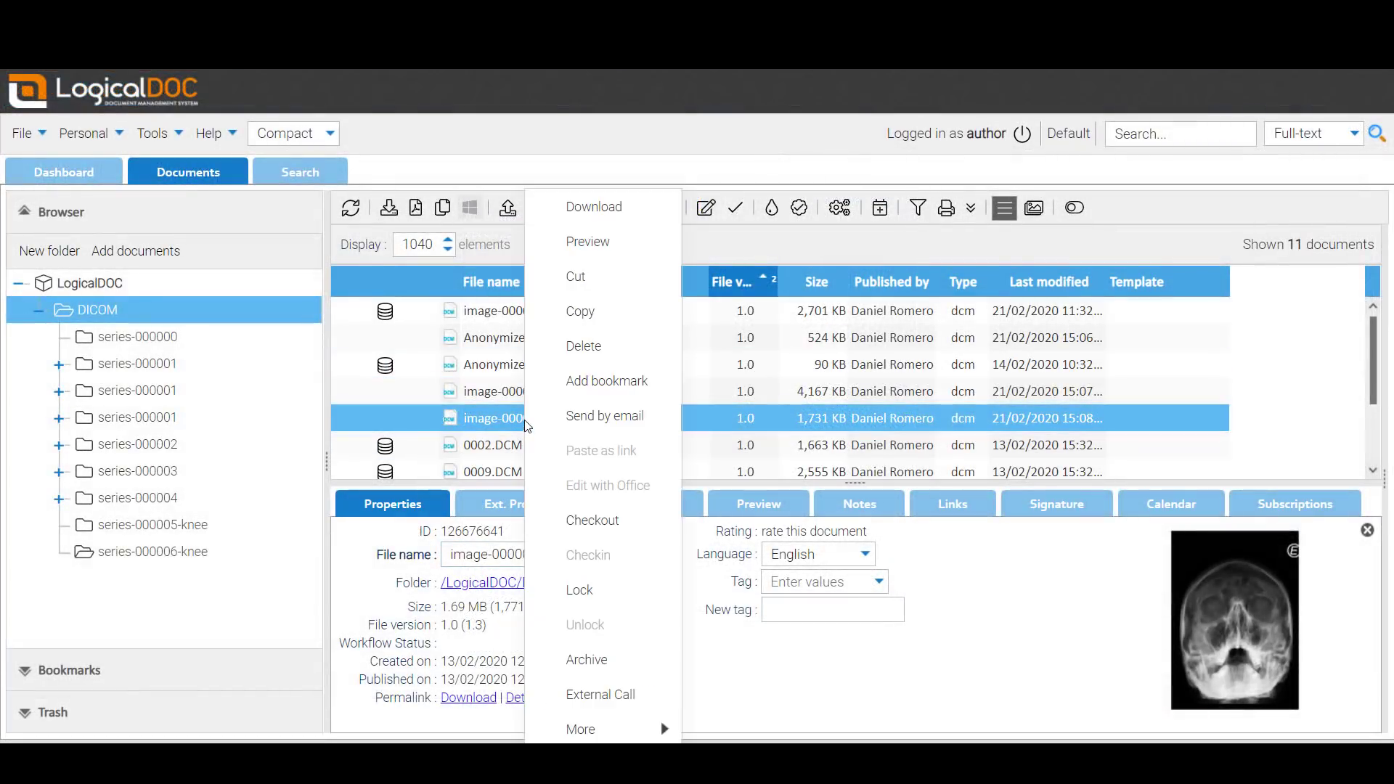
{"action": "left_click", "coordinate": [587, 242]}
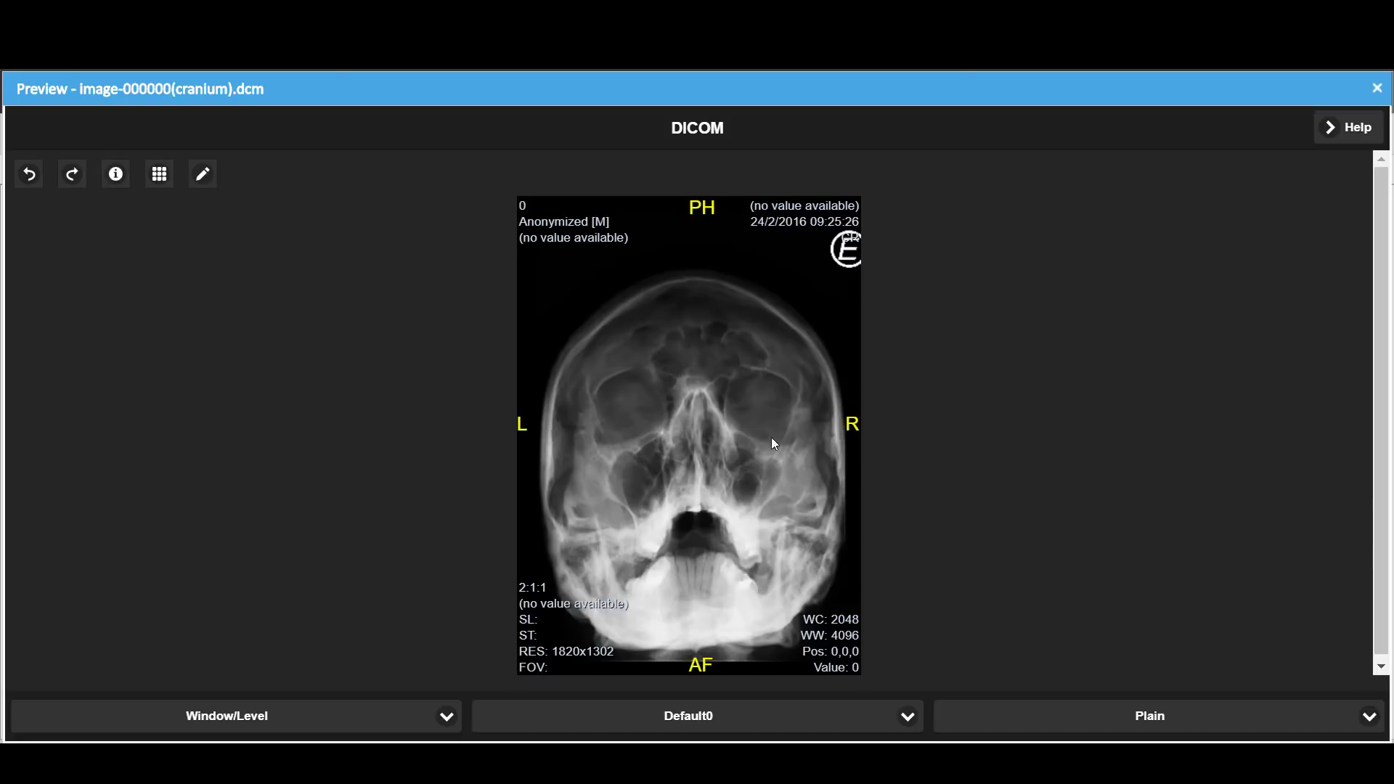
{"action": "left_click", "coordinate": [379, 725]}
{"action": "left_click", "coordinate": [211, 626]}
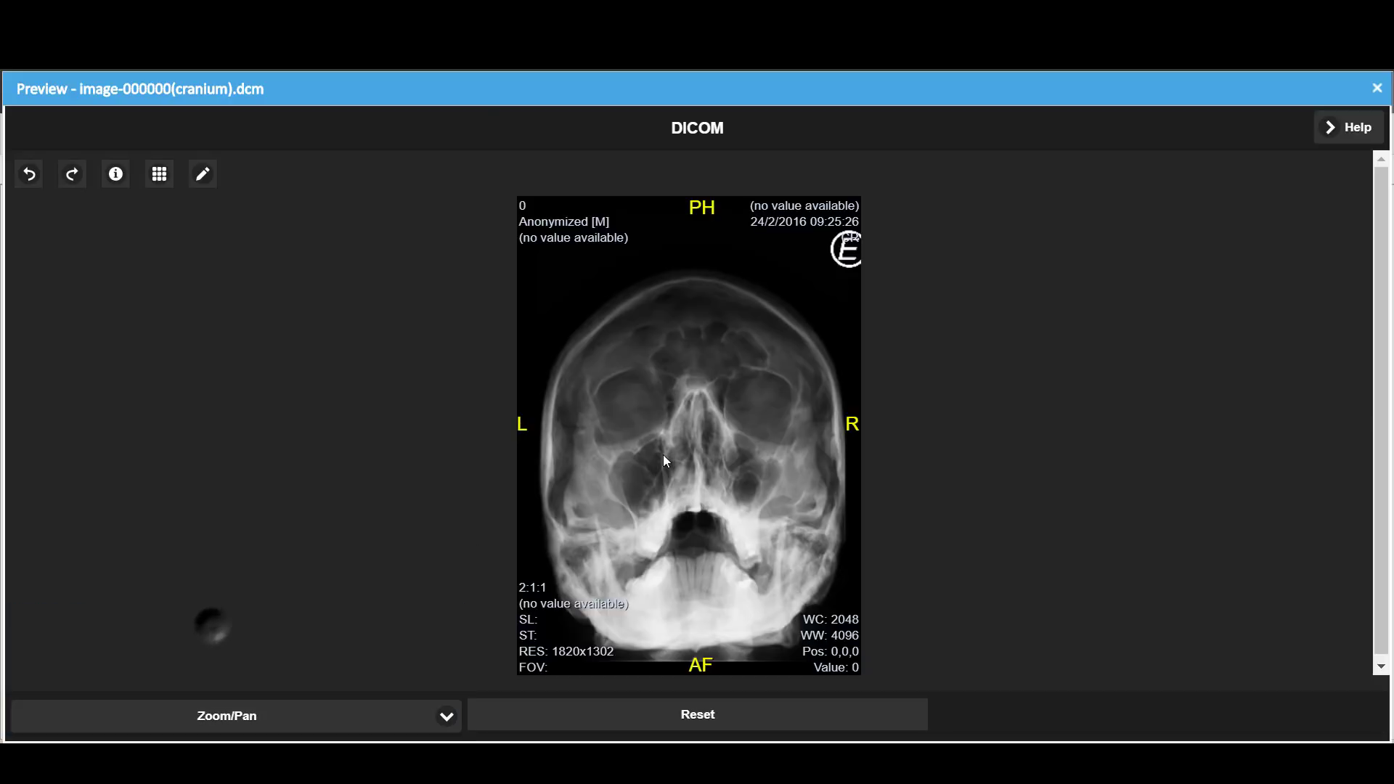
{"action": "scroll", "coordinate": [748, 479], "scroll_direction": "up", "scroll_amount": 2}
{"action": "left_click_drag", "start_coordinate": [659, 382], "coordinate": [708, 456]}
{"action": "scroll", "coordinate": [710, 457], "scroll_direction": "up", "scroll_amount": 1}
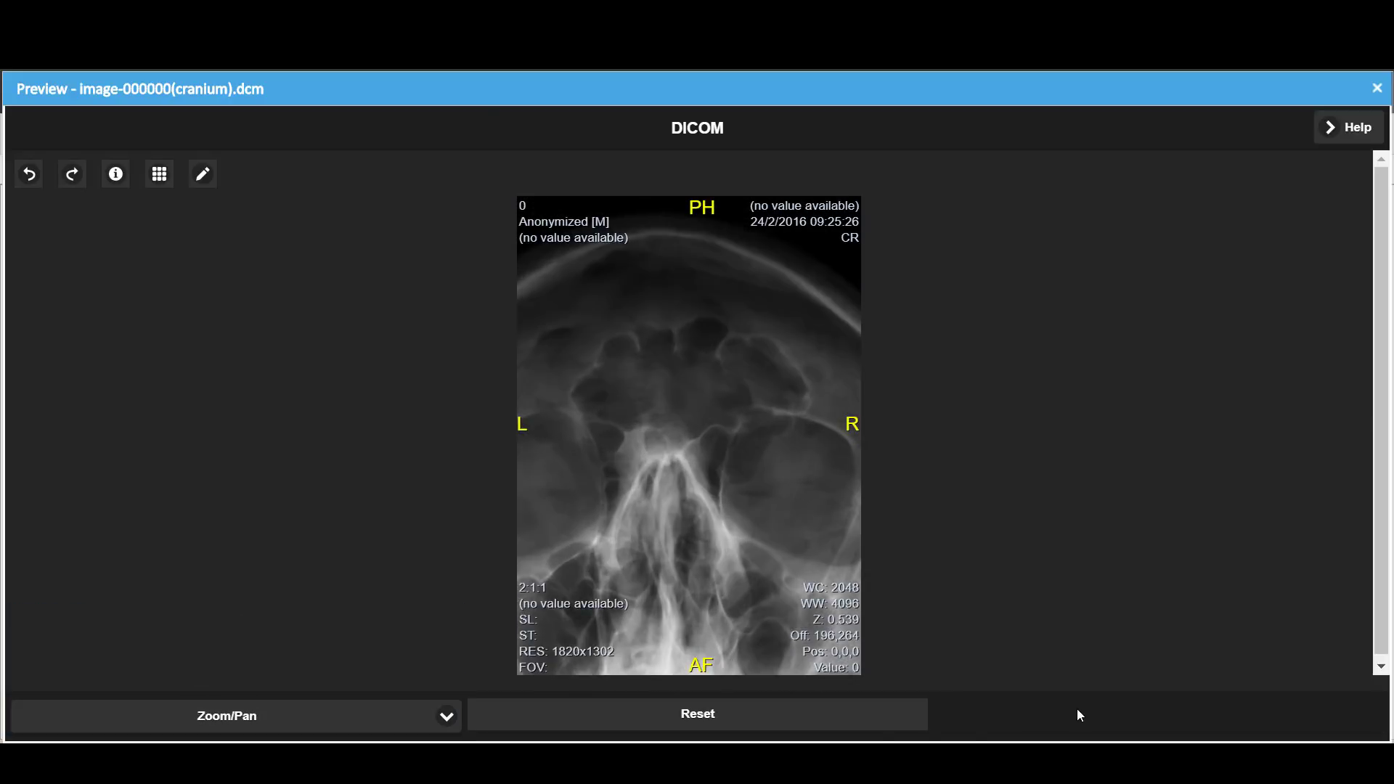
Switch to the Window/Level tool and apply the Invplain inverted grayscale colour map
{"action": "left_click", "coordinate": [286, 712]}
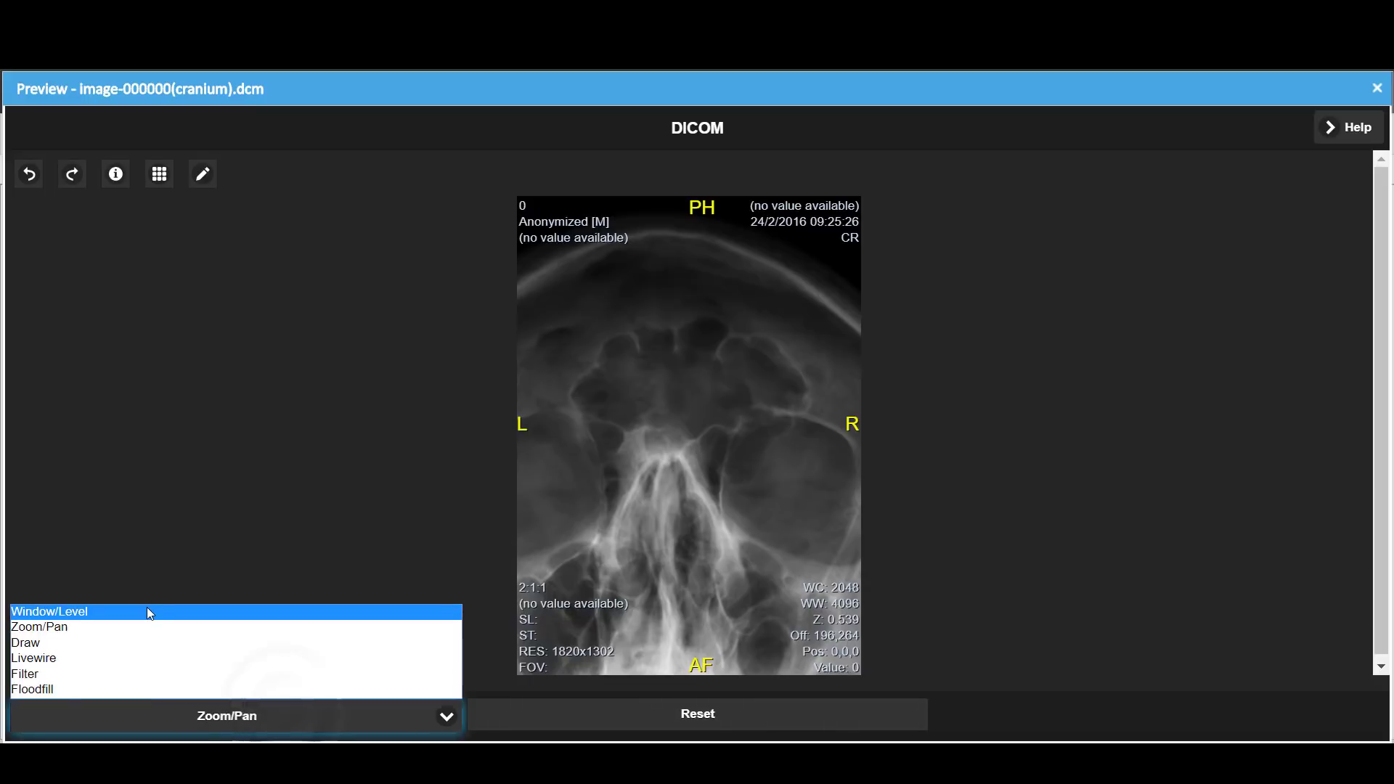
{"action": "left_click", "coordinate": [146, 608]}
{"action": "left_click", "coordinate": [1146, 726]}
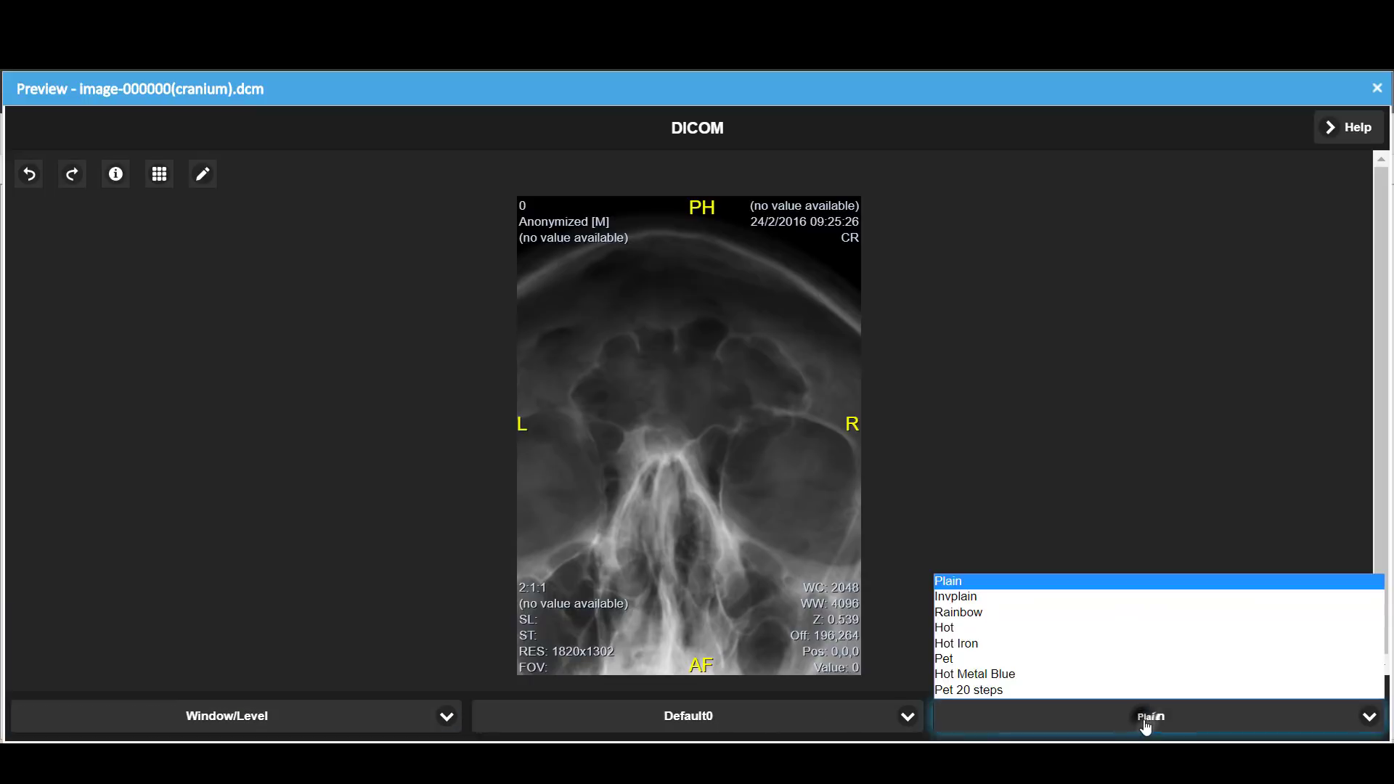
{"action": "left_click", "coordinate": [990, 591]}
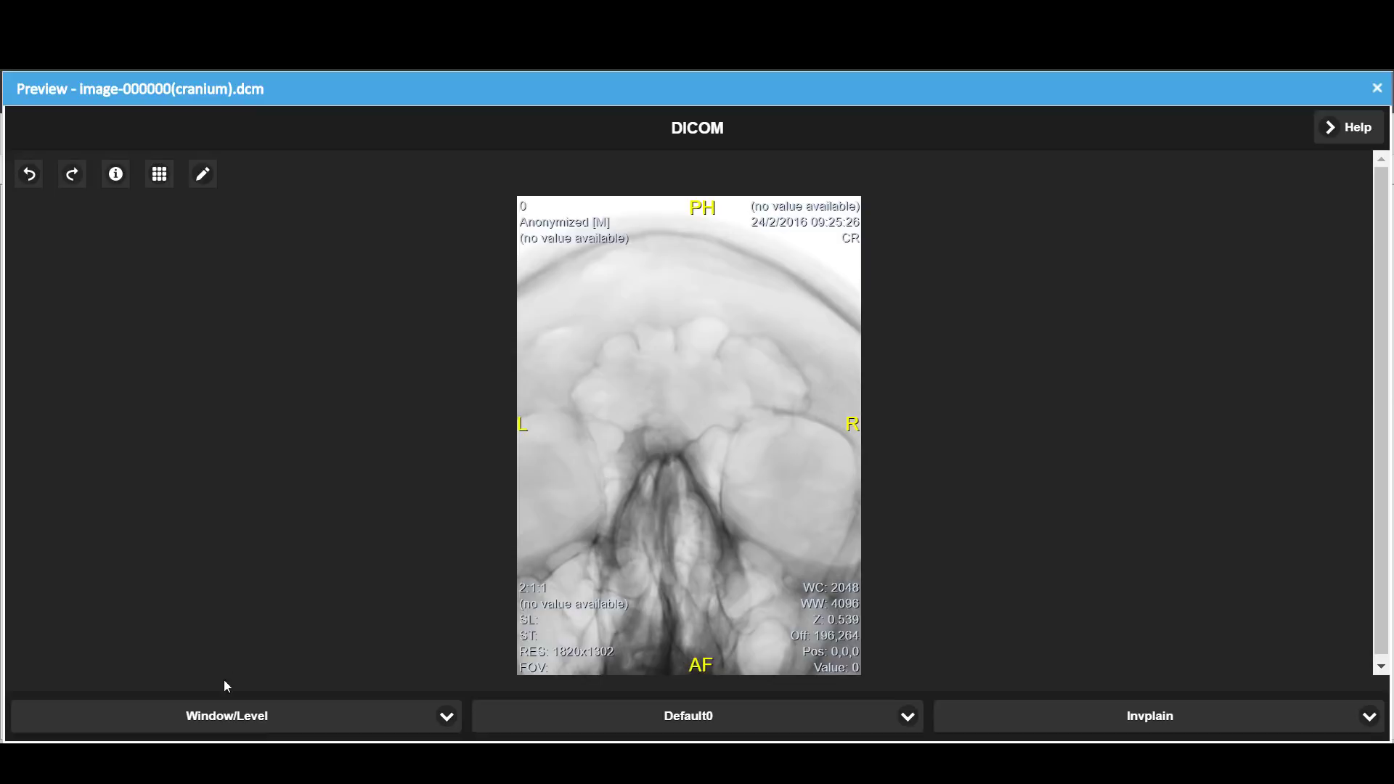
{"action": "left_click", "coordinate": [303, 732]}
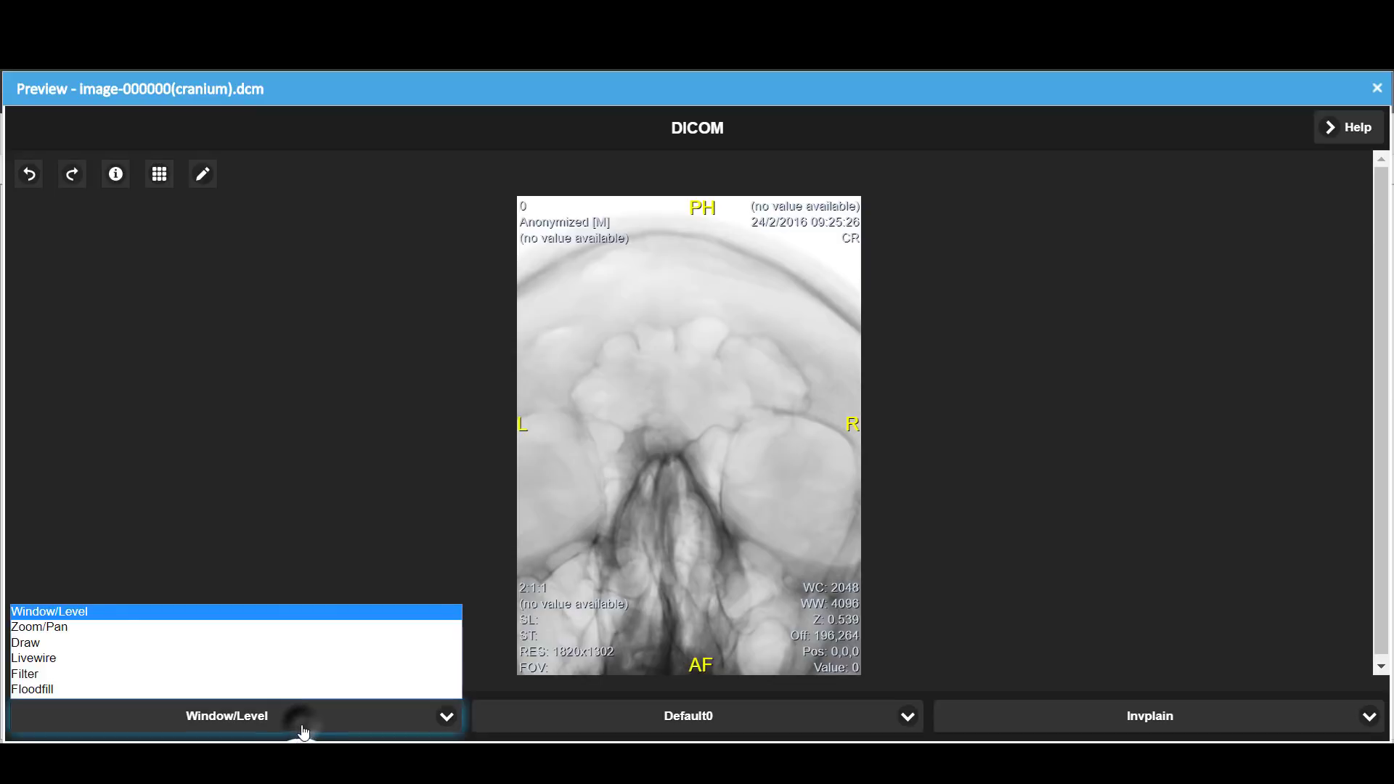
Draw a 13.41 cm² ellipse above the nasal cavity, enlarge it, then undo the enlargement
{"action": "left_click", "coordinate": [132, 643]}
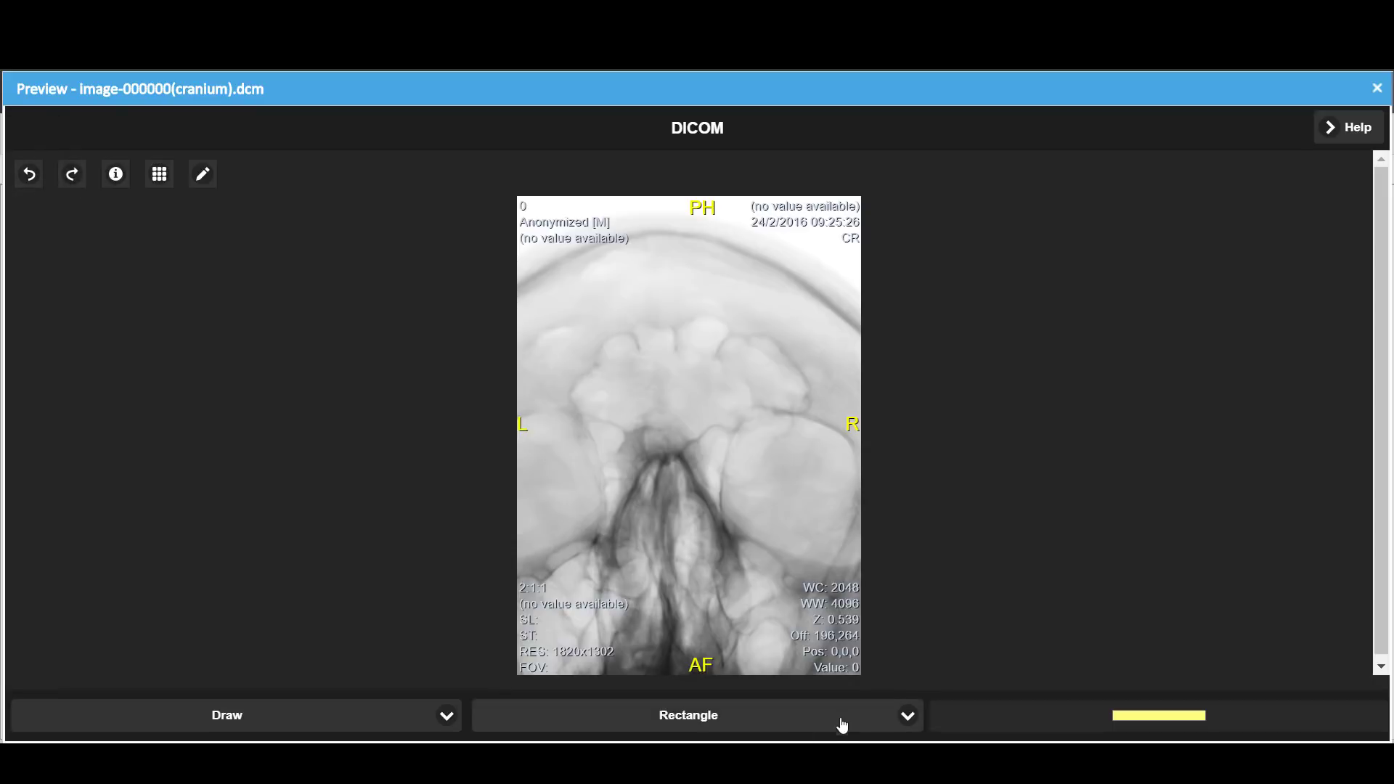
{"action": "left_click", "coordinate": [840, 717]}
{"action": "left_click", "coordinate": [697, 676]}
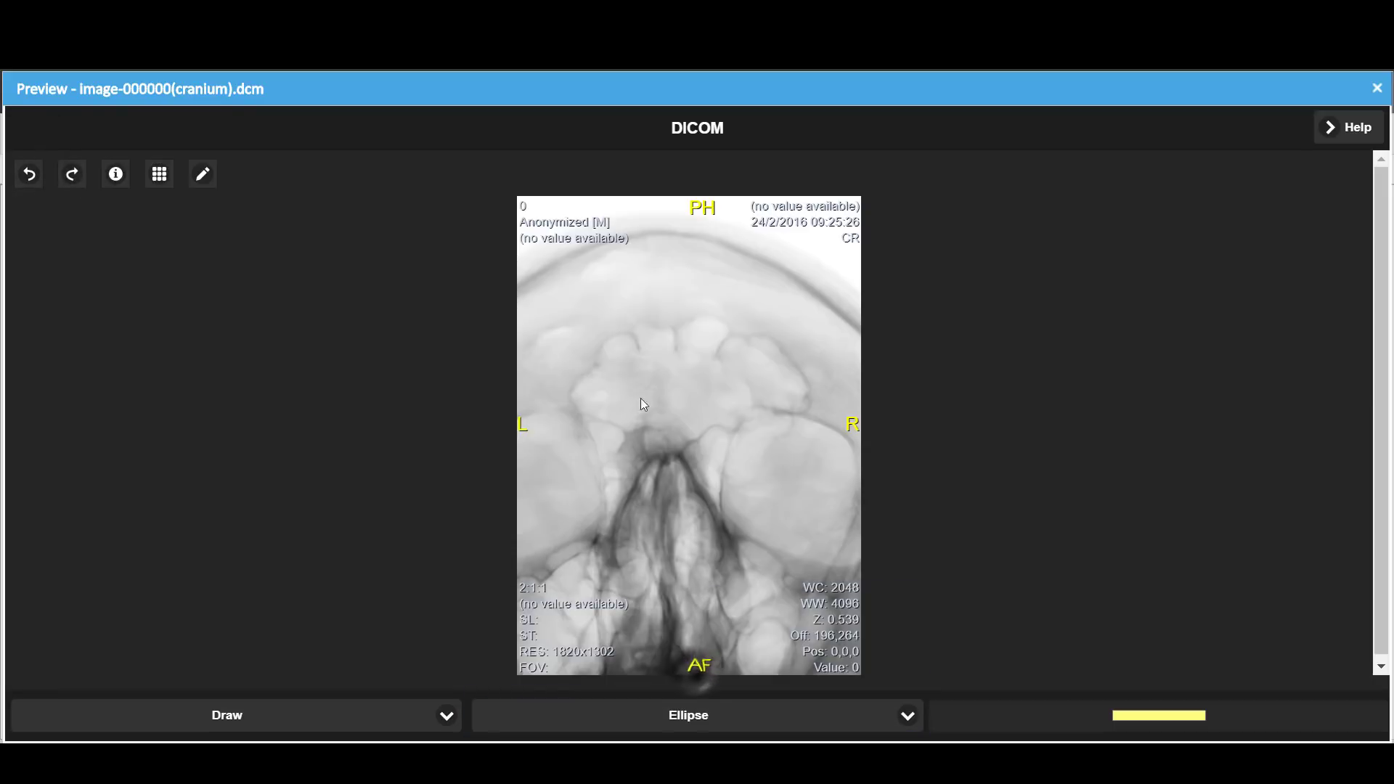
{"action": "mouse_move", "coordinate": [577, 346]}
{"action": "left_mouse_down"}
{"action": "mouse_move", "coordinate": [691, 405]}
{"action": "mouse_move", "coordinate": [682, 385]}
{"action": "mouse_move", "coordinate": [750, 383]}
{"action": "left_mouse_up"}
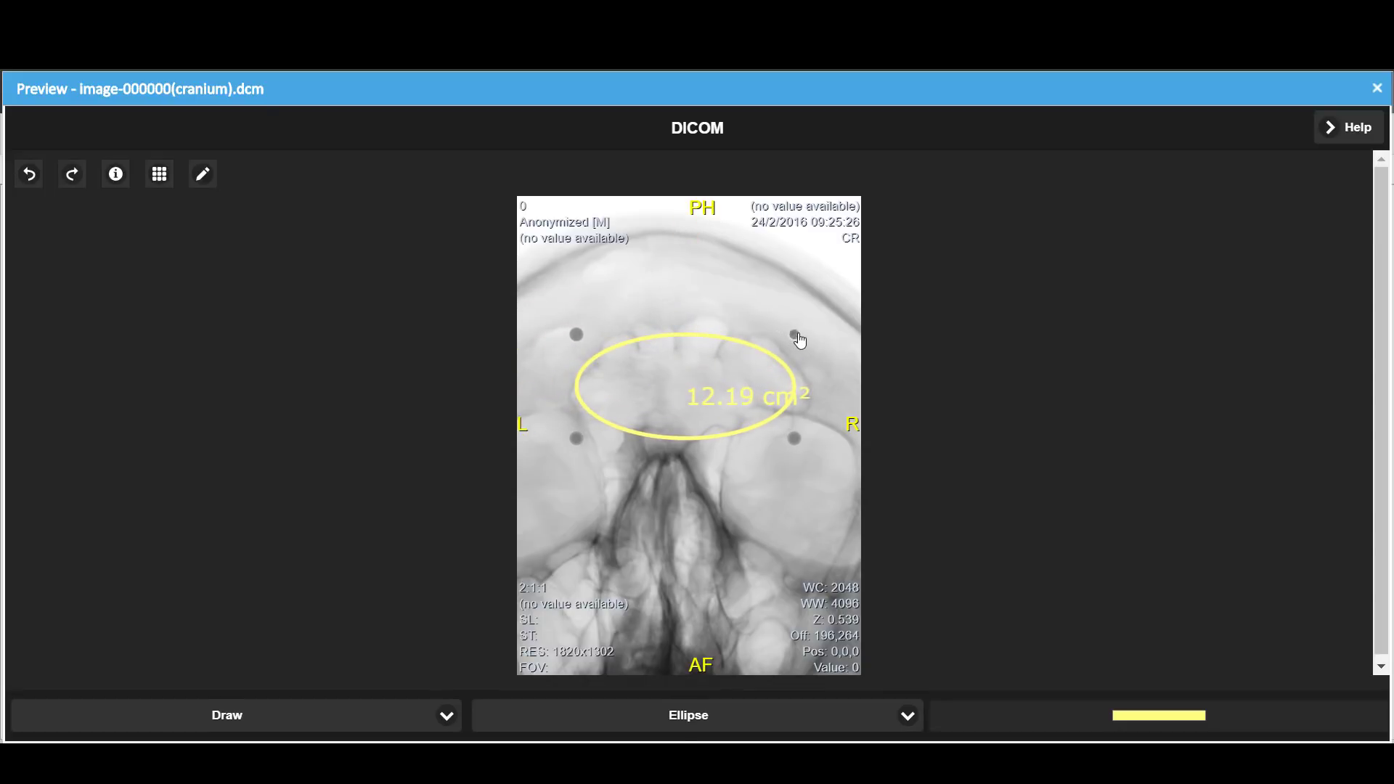
{"action": "left_click_drag", "start_coordinate": [800, 339], "coordinate": [807, 337]}
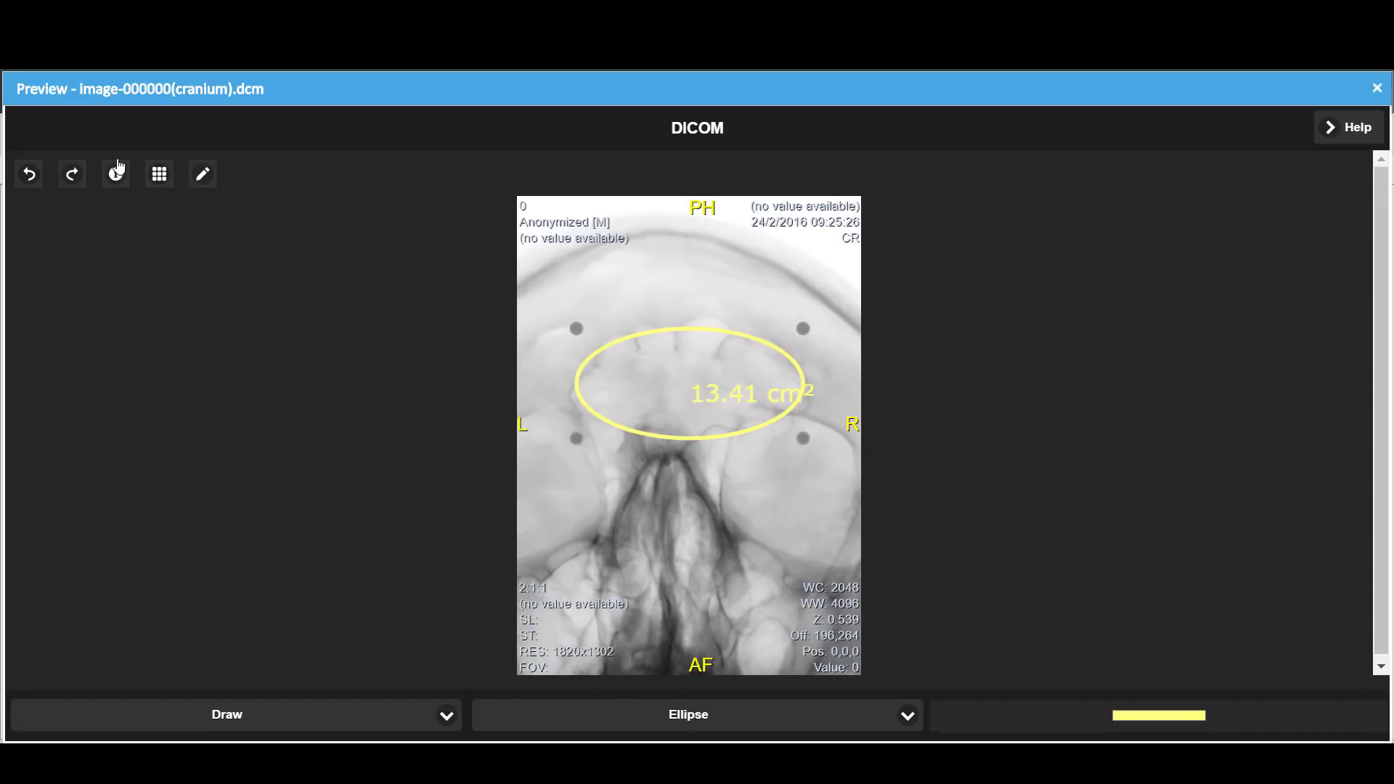
{"action": "left_click", "coordinate": [32, 175]}
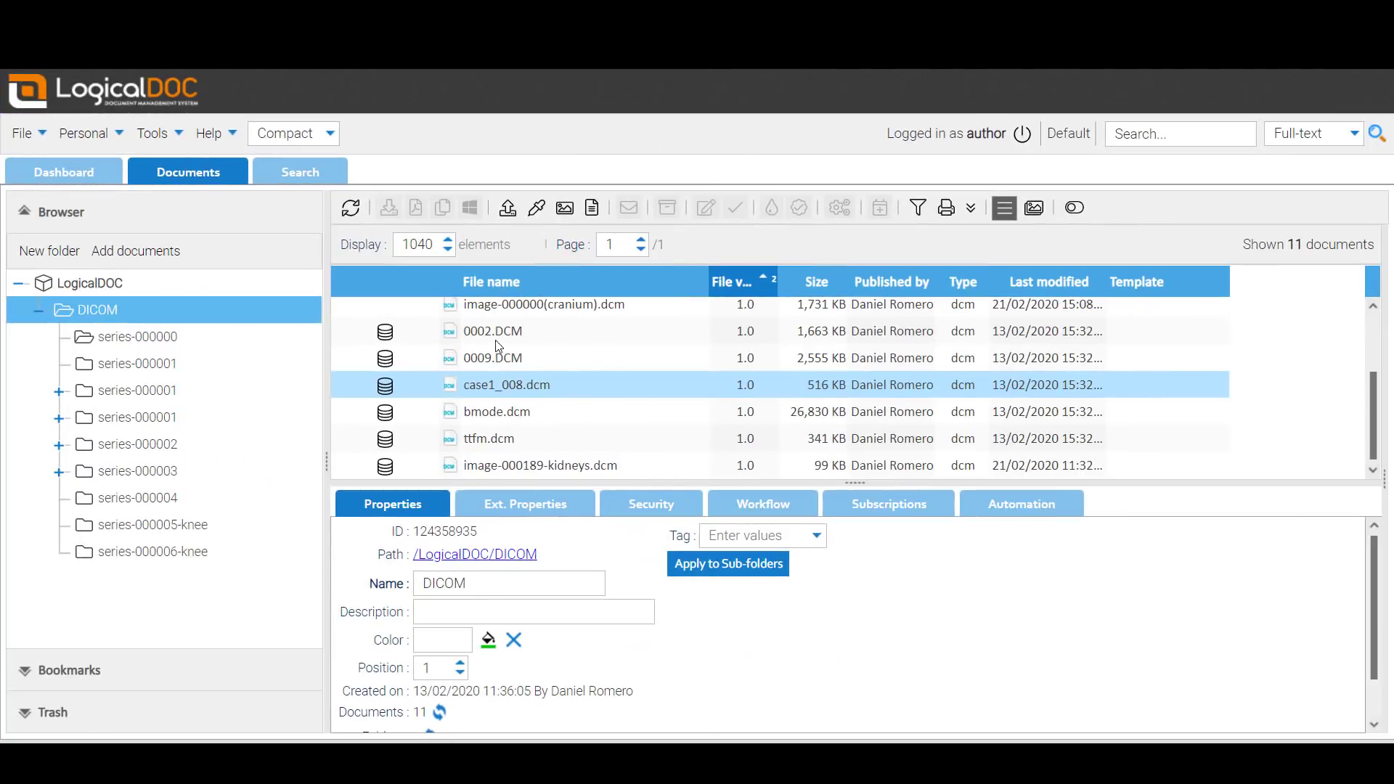
Open 0002.DCM in the Preview viewer
{"action": "left_click", "coordinate": [494, 333]}
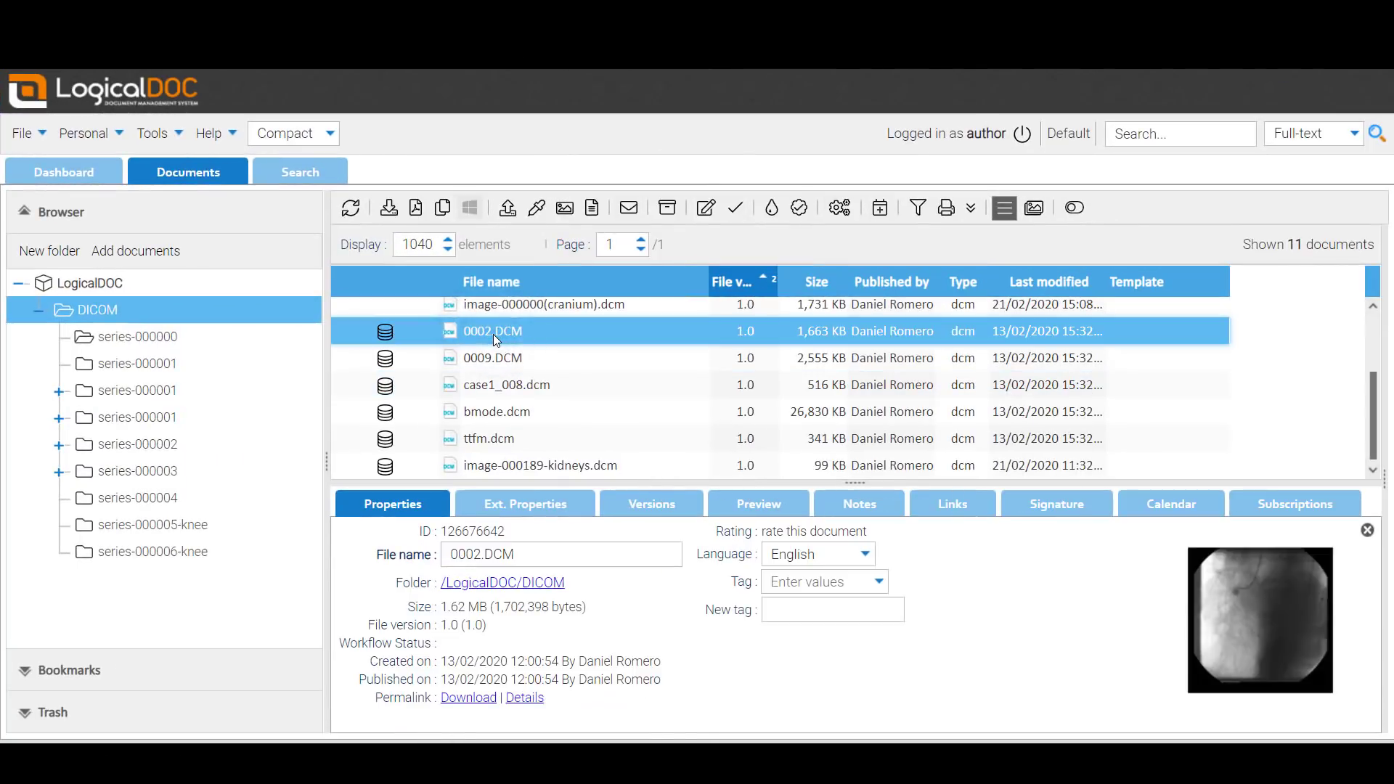
{"action": "right_click", "coordinate": [495, 334]}
{"action": "left_click", "coordinate": [581, 243]}
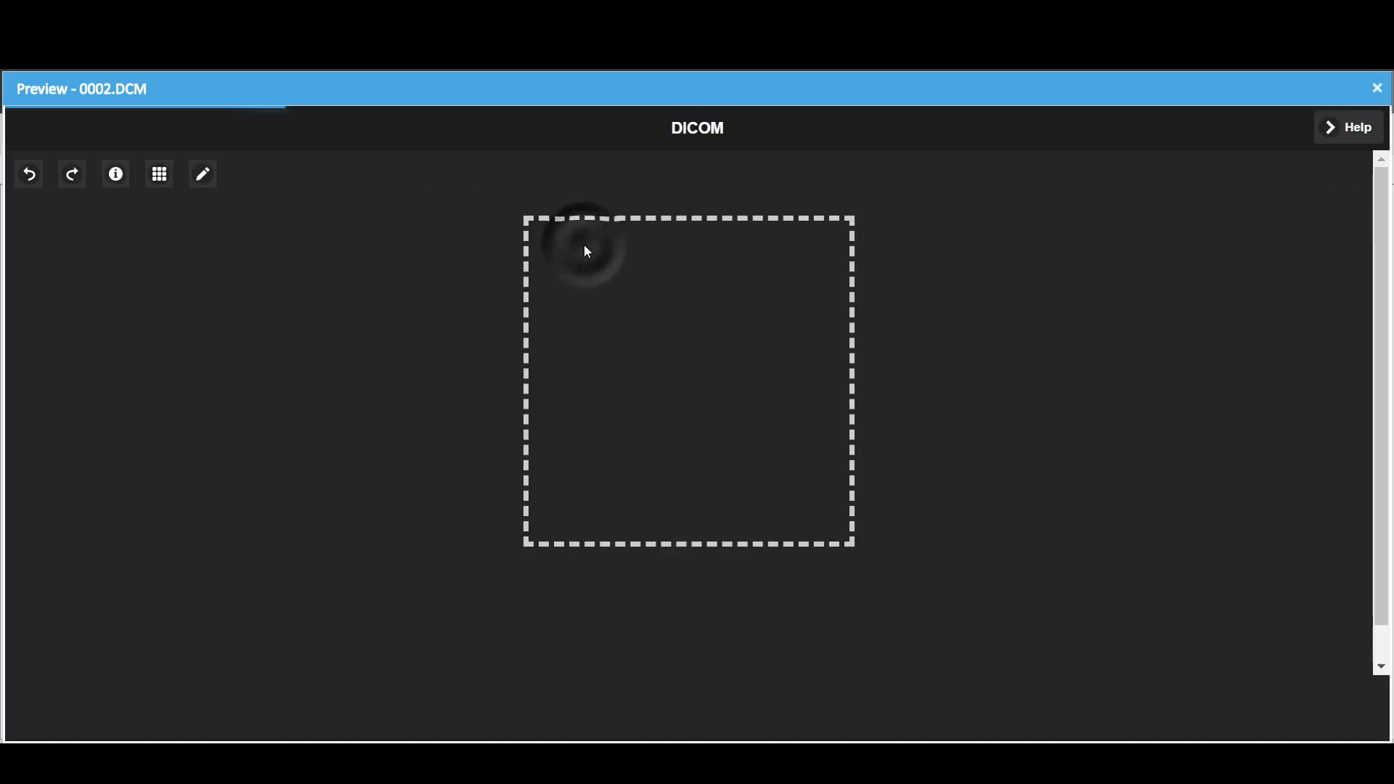
Switch to the Window/Level tool and apply the Hot colour map
{"action": "left_click", "coordinate": [346, 718]}
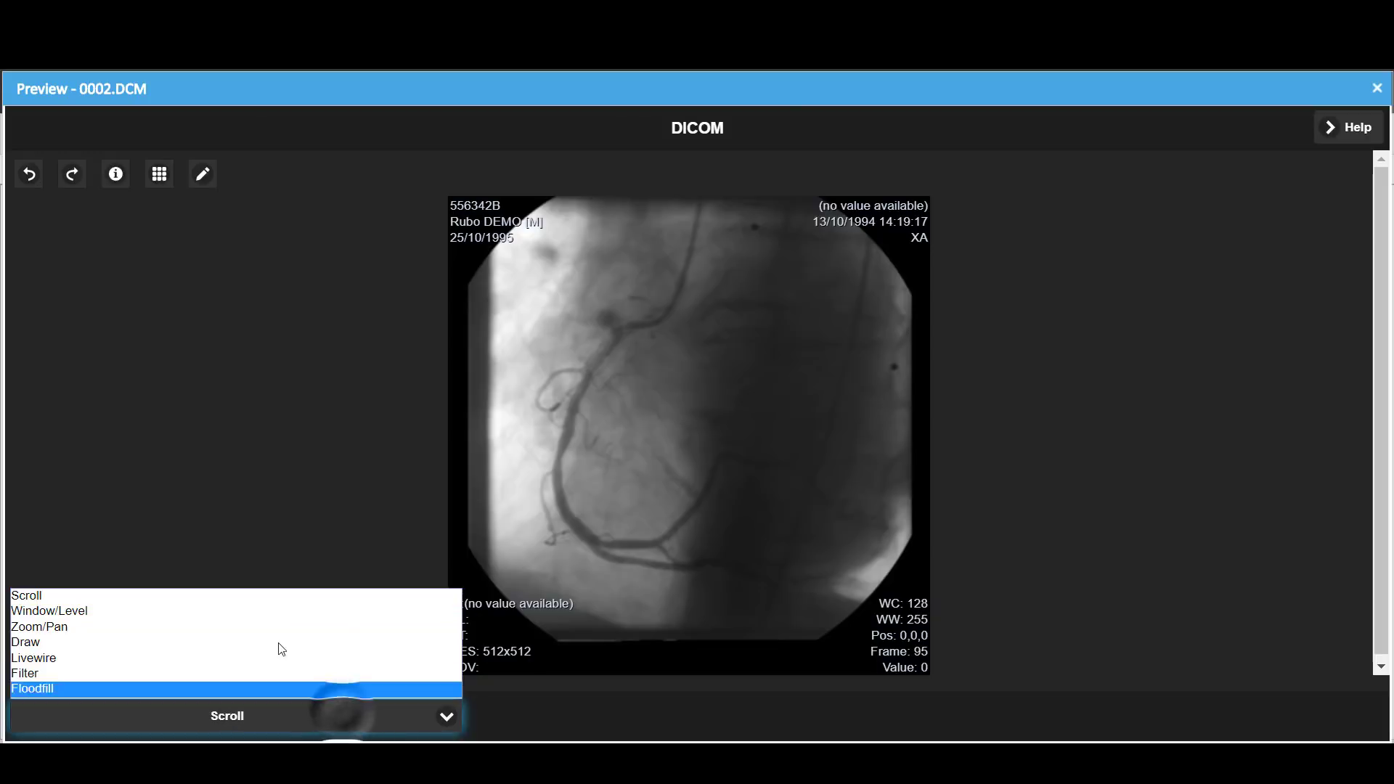
{"action": "left_click", "coordinate": [276, 611]}
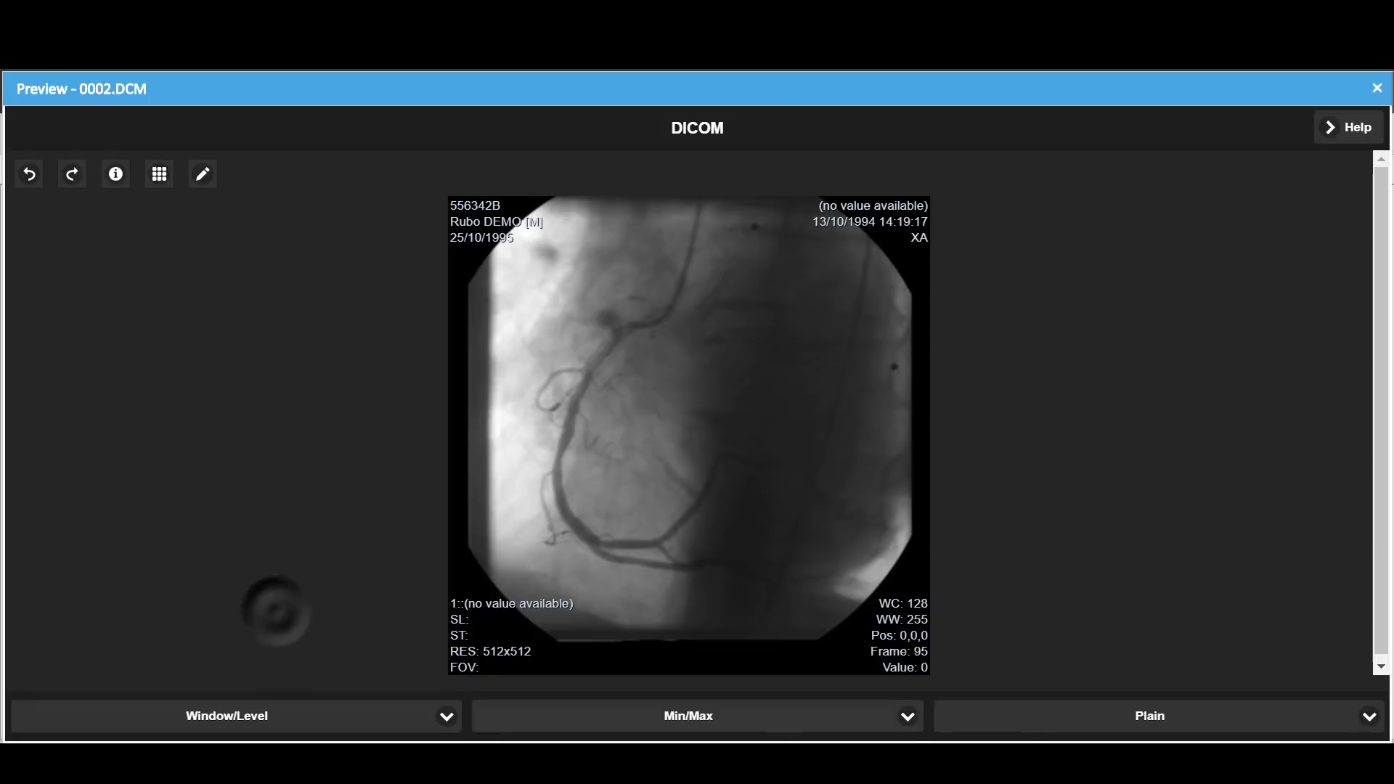
{"action": "left_click", "coordinate": [1079, 716]}
{"action": "left_click", "coordinate": [959, 628]}
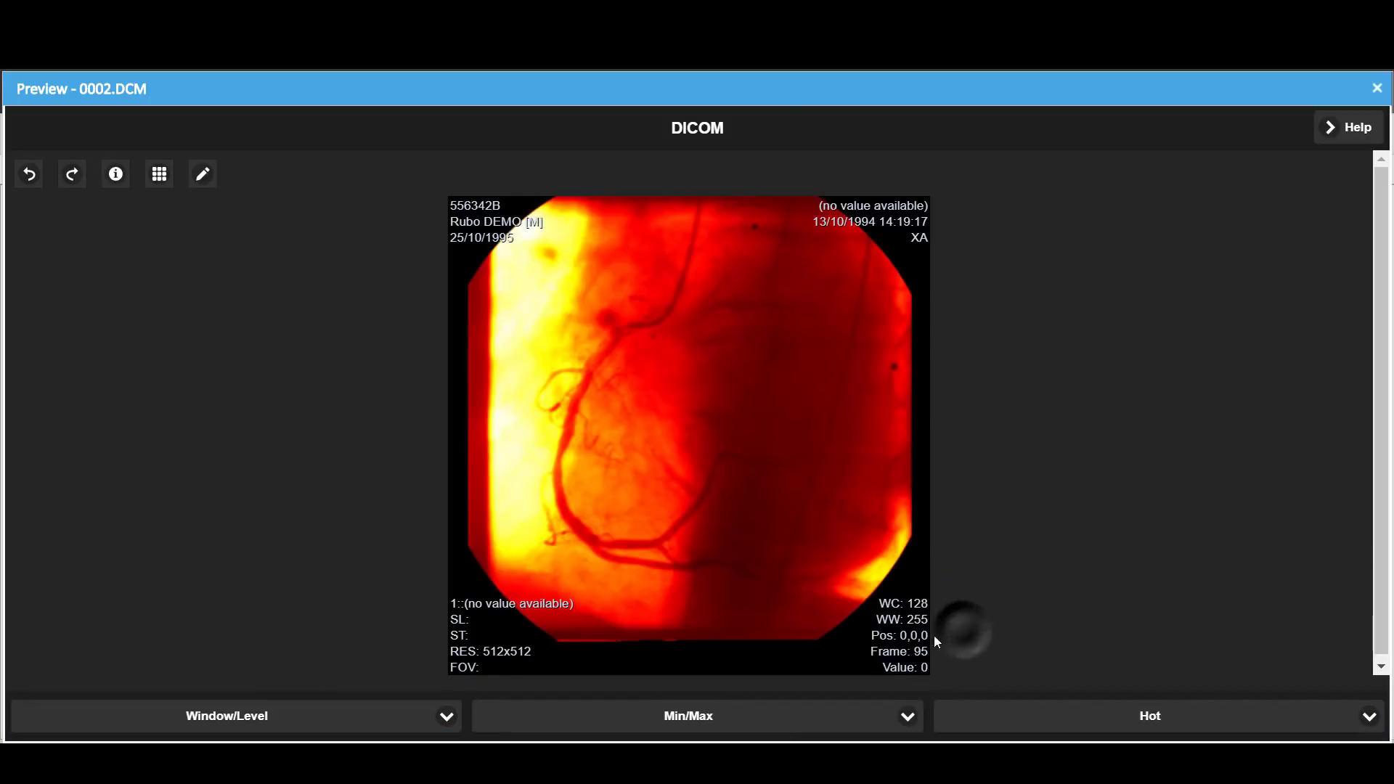
With the Scroll tool, step back through the angiogram to frame 0
{"action": "left_click", "coordinate": [312, 718]}
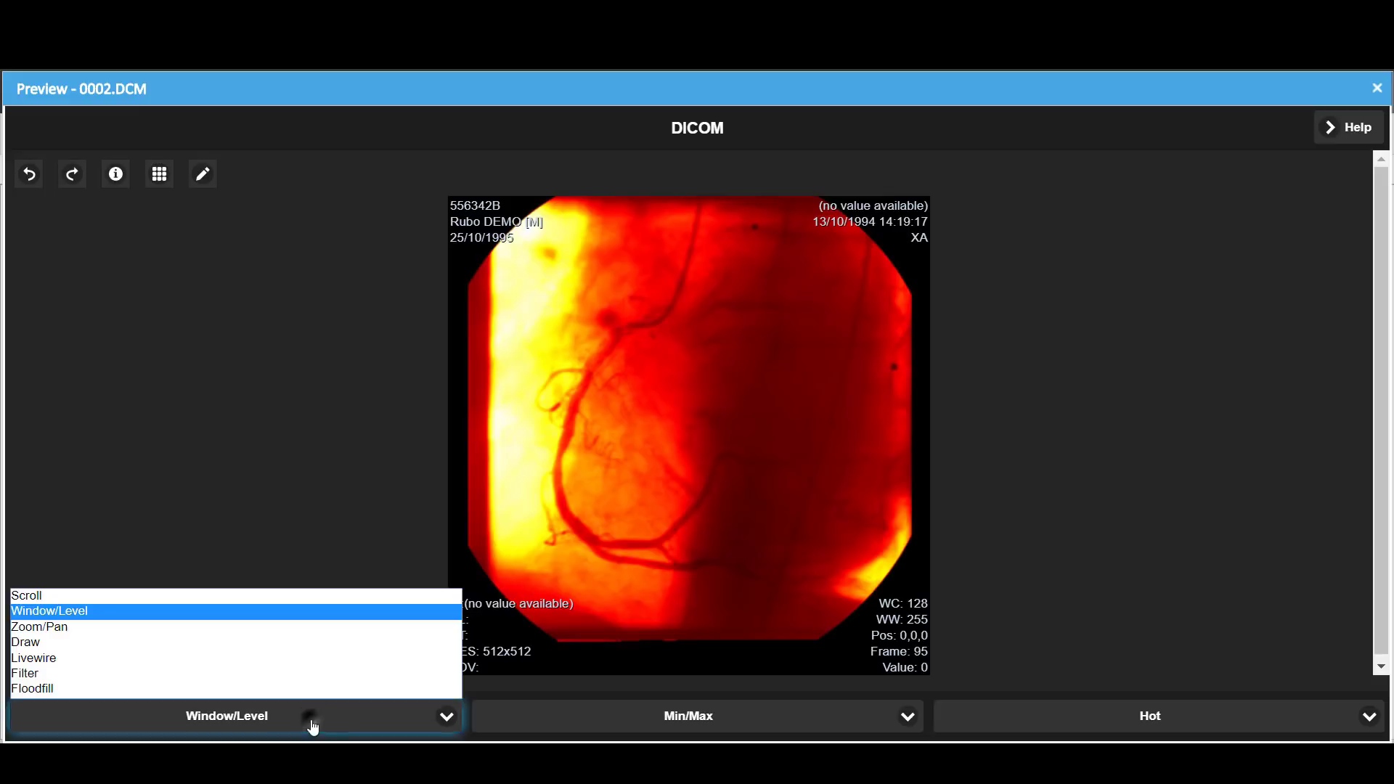
{"action": "left_click", "coordinate": [84, 590]}
{"action": "left_click_drag", "start_coordinate": [794, 338], "coordinate": [785, 368]}
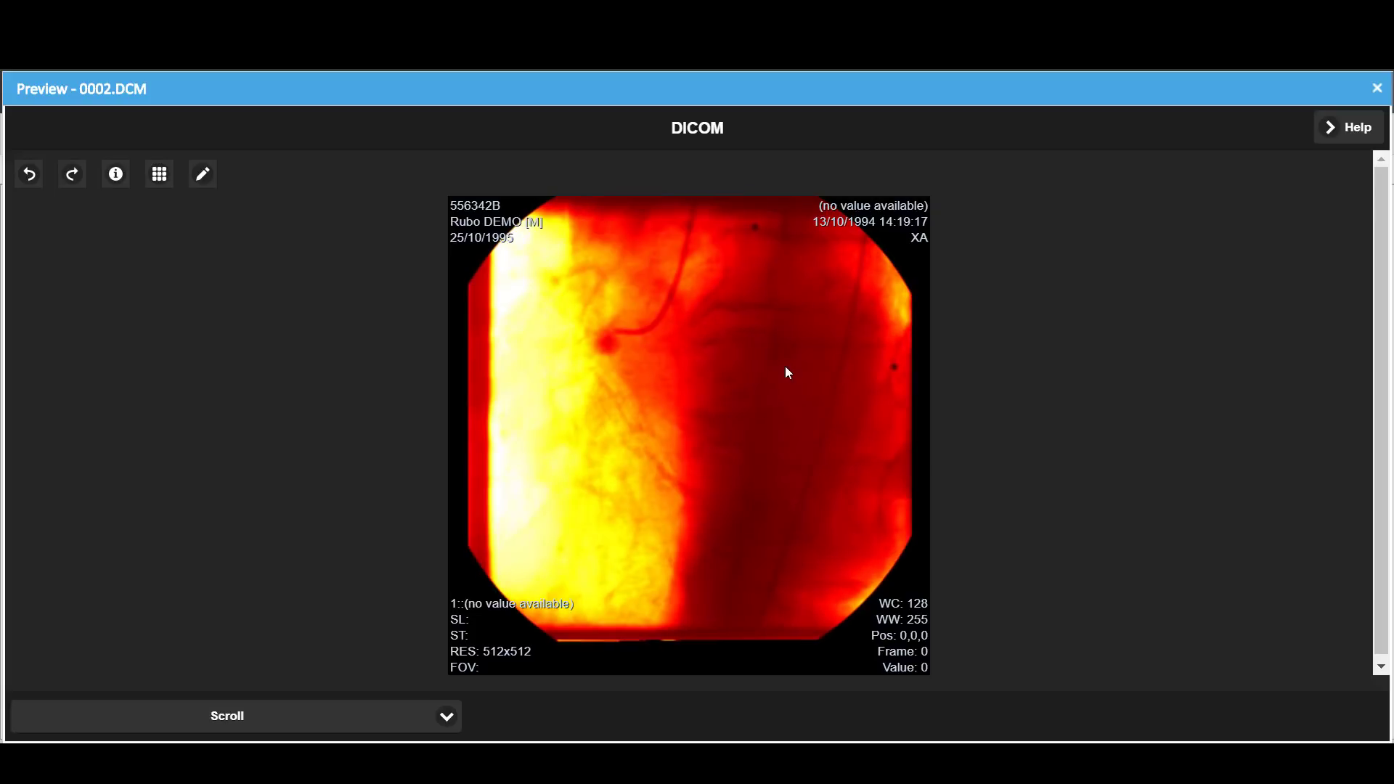
Close the 0002.DCM preview and open 0009.DCM in Preview
{"action": "left_click", "coordinate": [1377, 92]}
{"action": "left_click", "coordinate": [501, 360]}
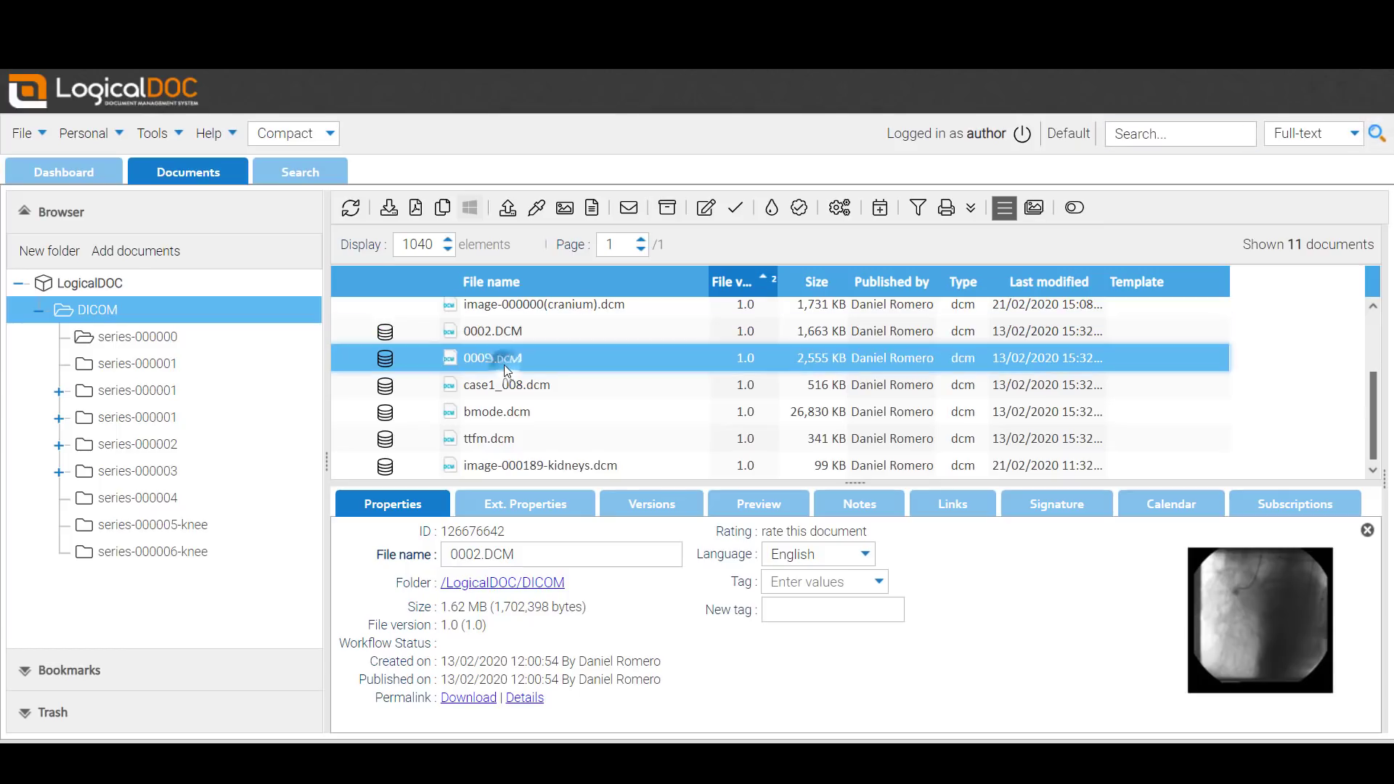
{"action": "right_click", "coordinate": [503, 363]}
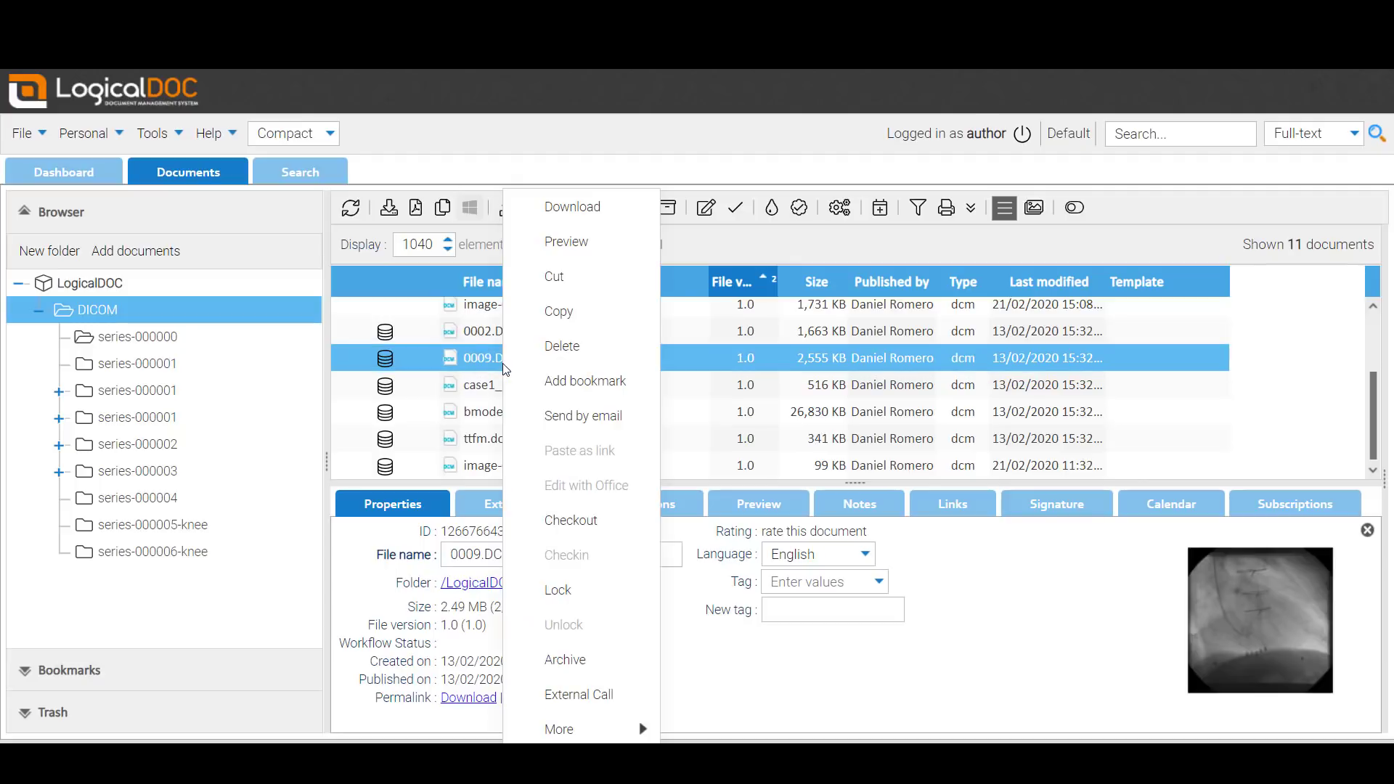
{"action": "left_click", "coordinate": [599, 241]}
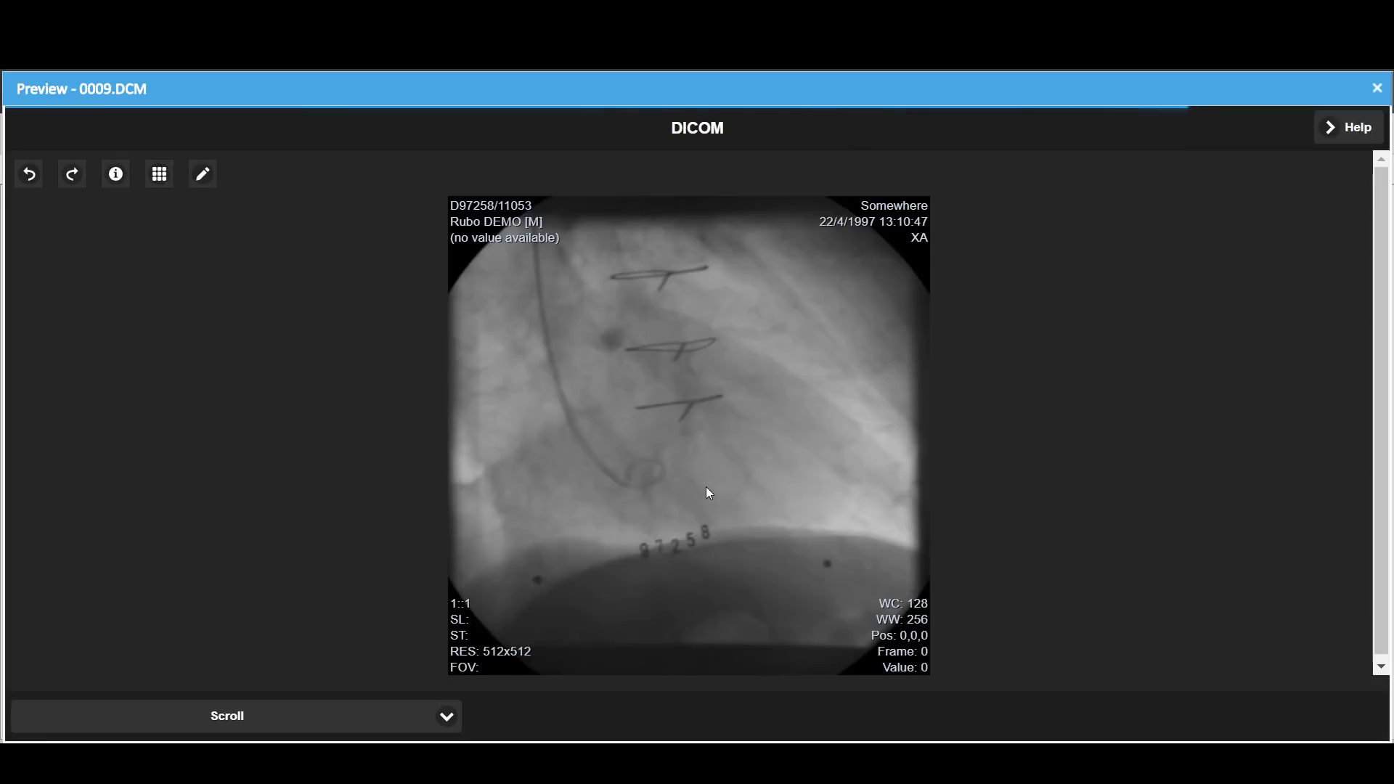
Step through 0009.DCM's image frames
{"action": "scroll", "coordinate": [712, 506], "scroll_direction": "down", "scroll_amount": 11}
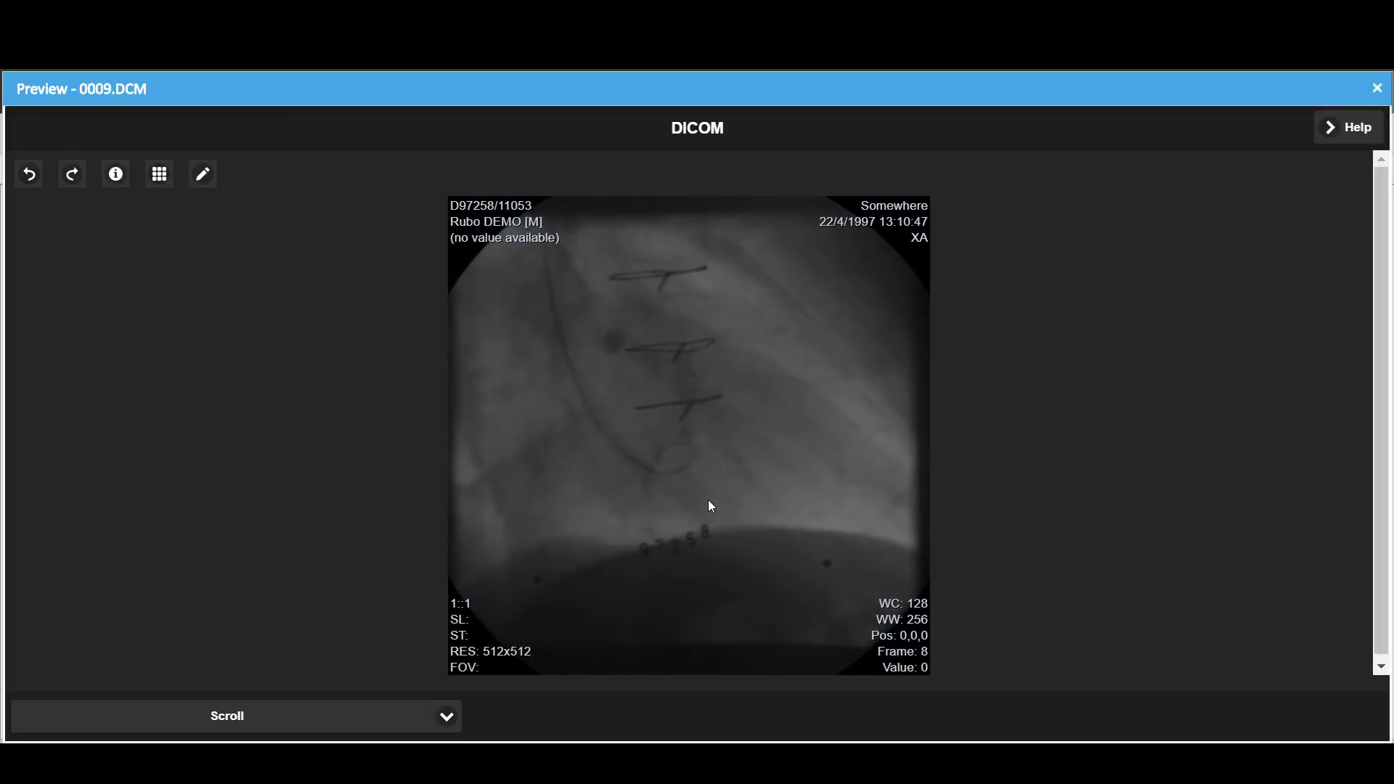
{"action": "scroll", "coordinate": [711, 506], "scroll_direction": "down", "scroll_amount": 15}
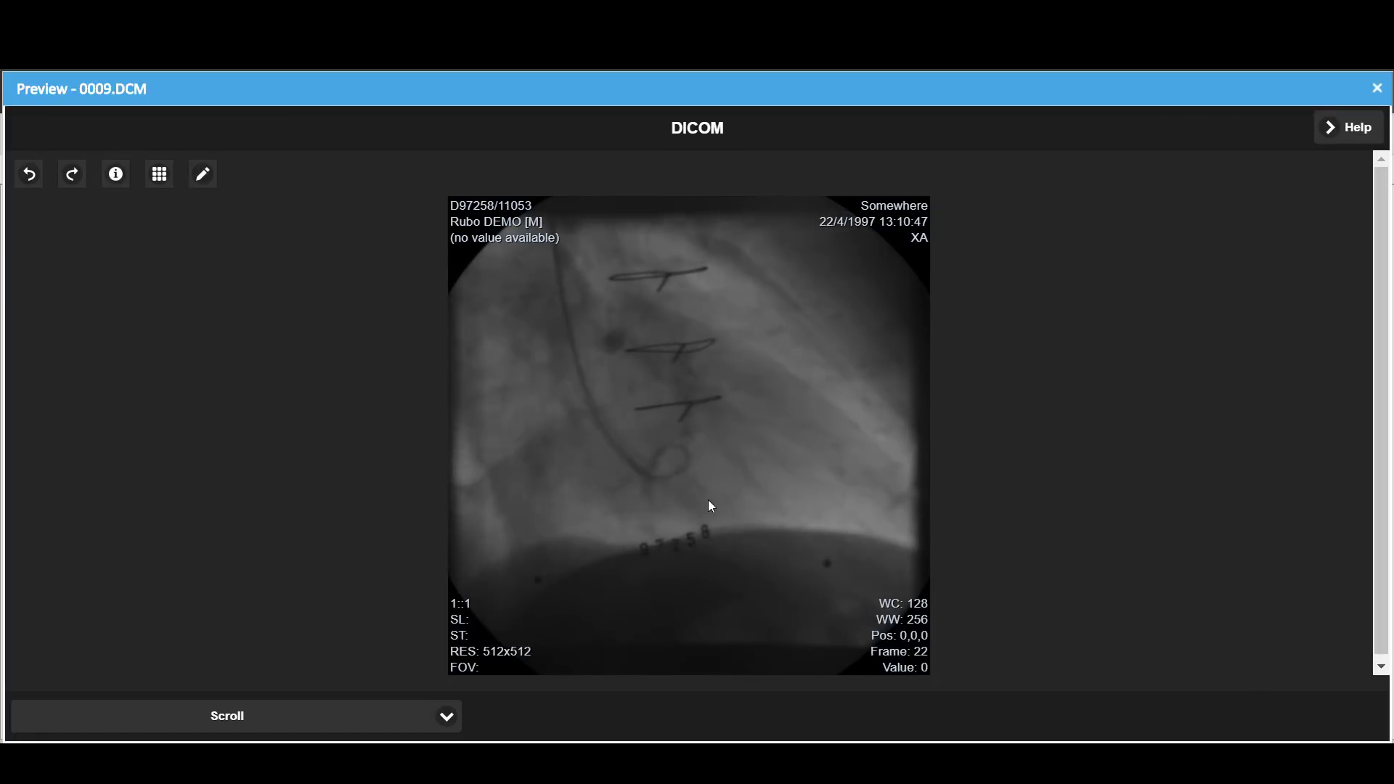
{"action": "scroll", "coordinate": [711, 506], "scroll_direction": "down", "scroll_amount": 16}
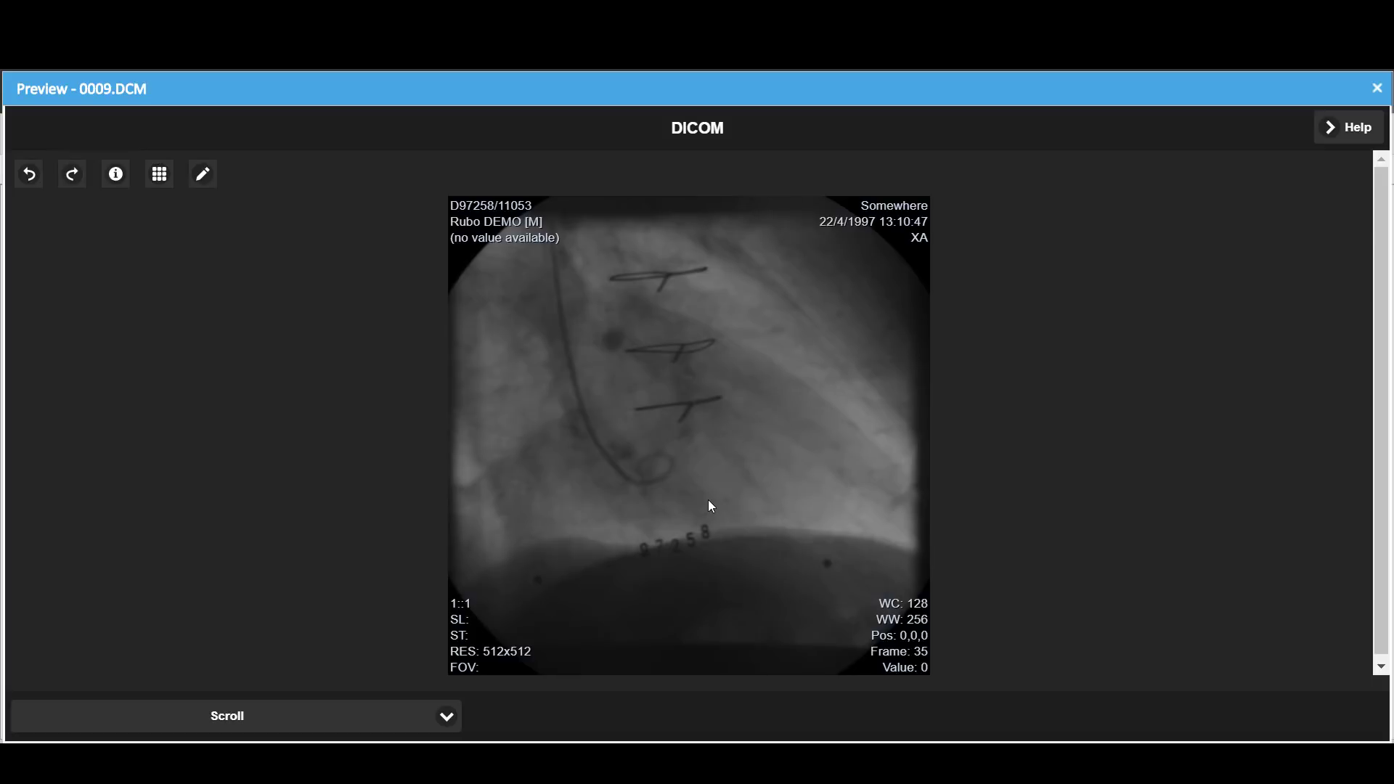
{"action": "scroll", "coordinate": [712, 506], "scroll_direction": "down", "scroll_amount": 13}
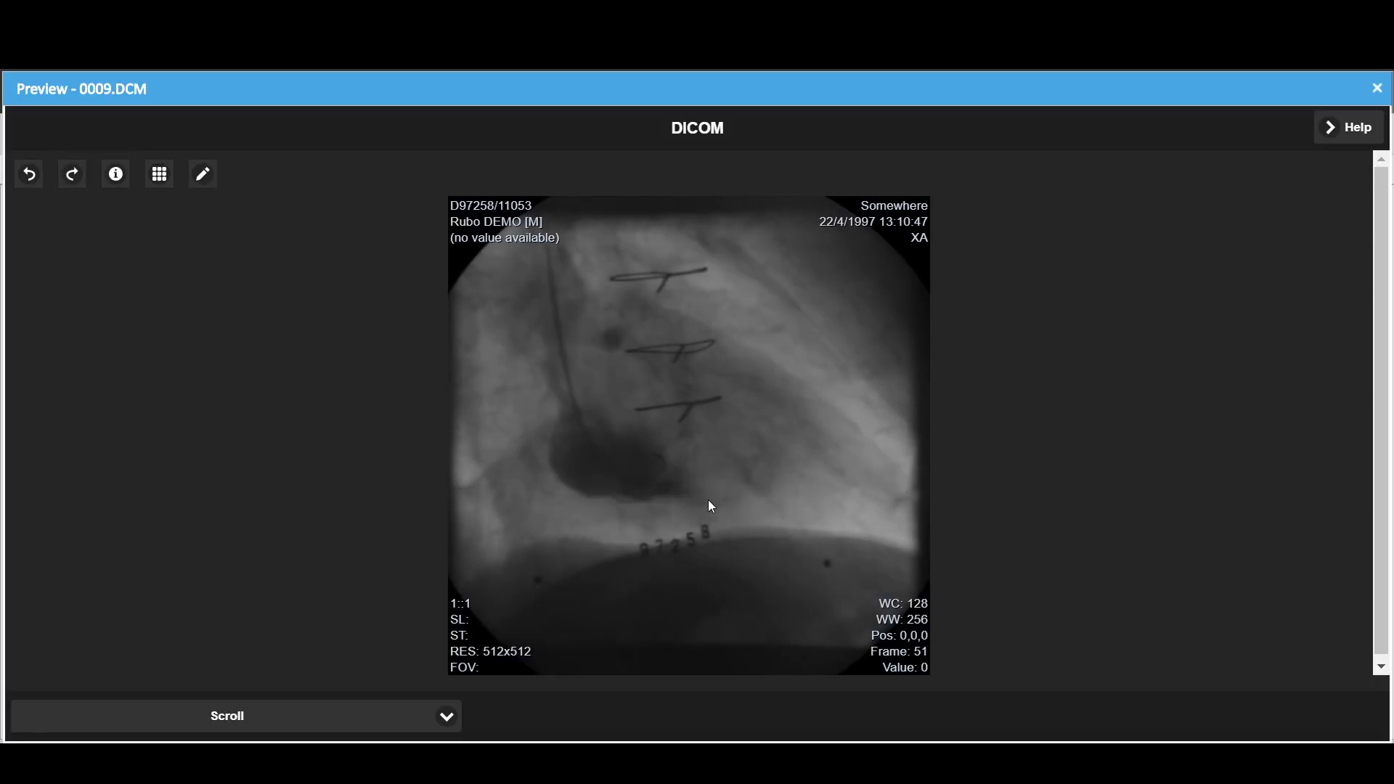
{"action": "scroll", "coordinate": [711, 506], "scroll_direction": "down", "scroll_amount": 10}
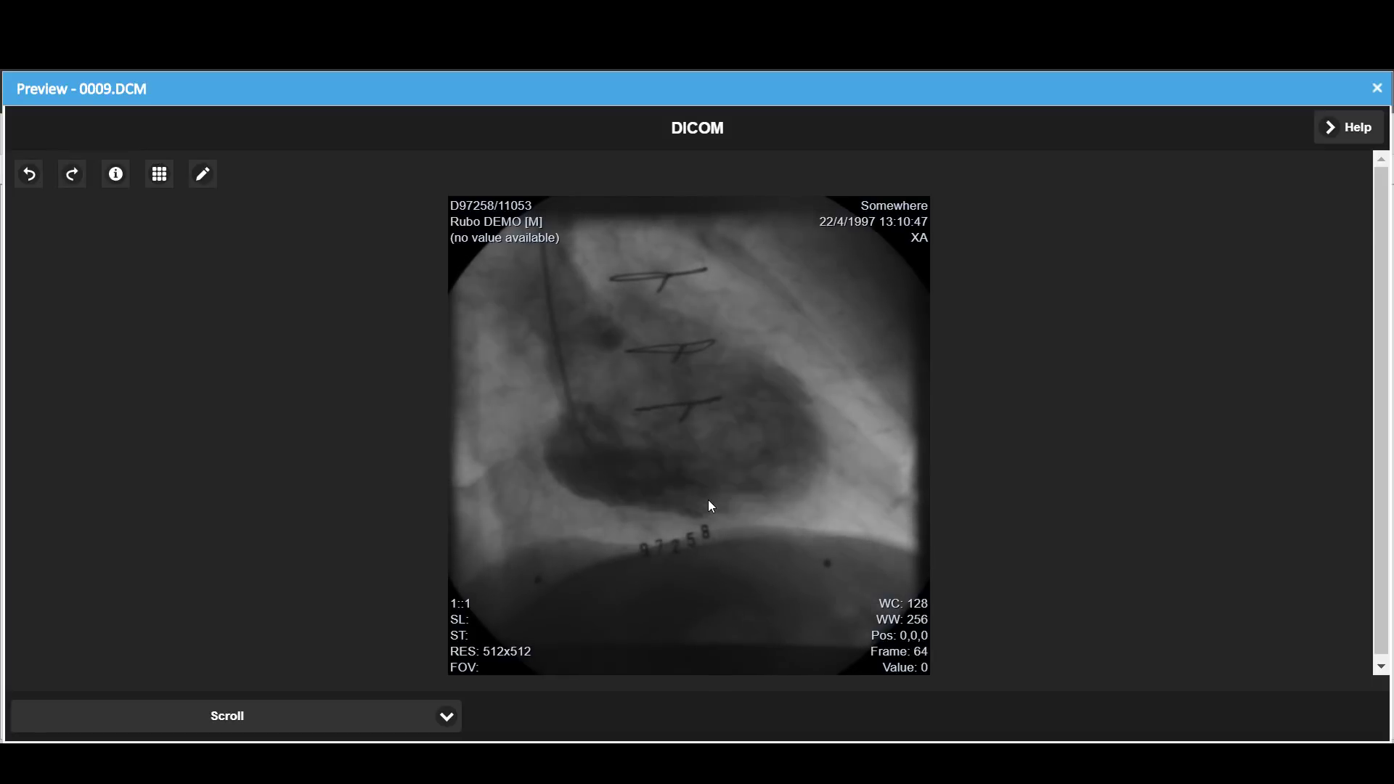
{"action": "scroll", "coordinate": [712, 507], "scroll_direction": "down", "scroll_amount": 16}
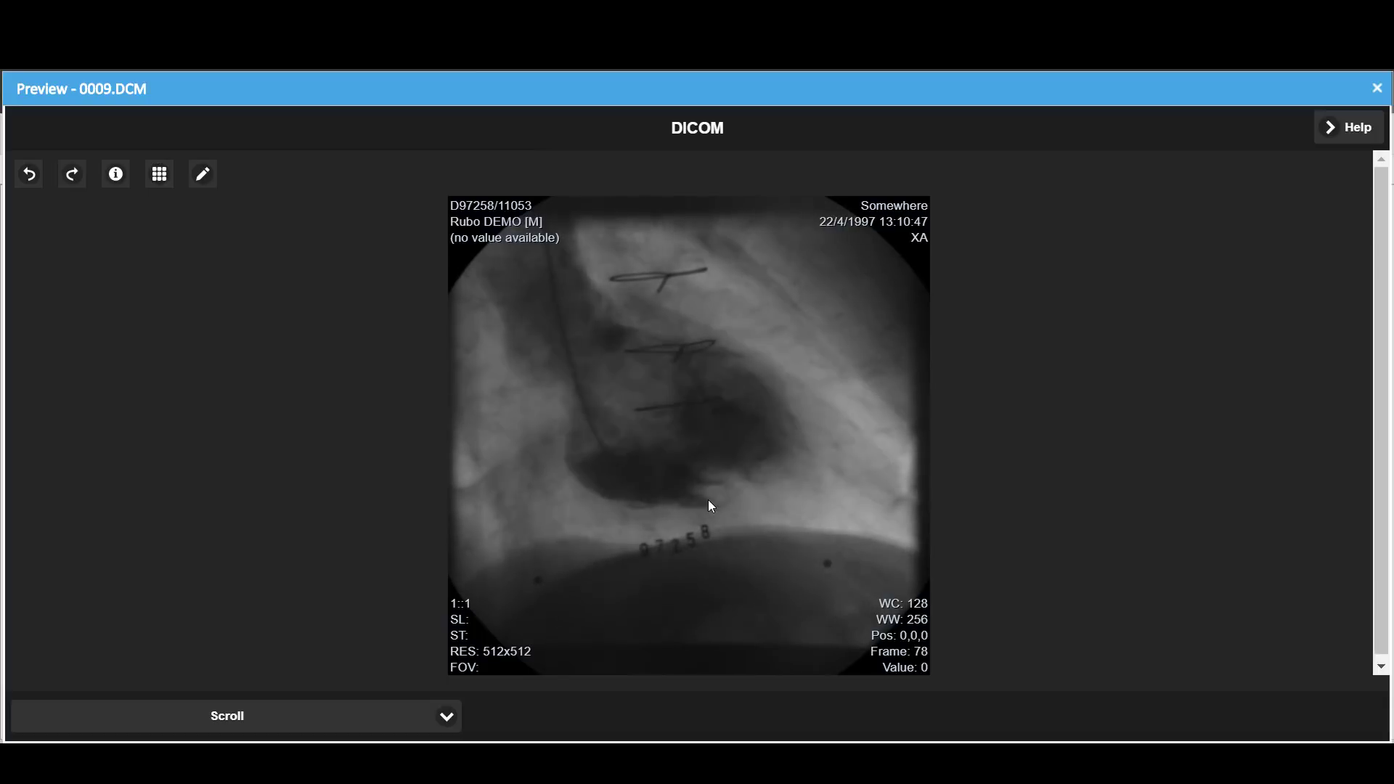
{"action": "scroll", "coordinate": [710, 502], "scroll_direction": "down", "scroll_amount": 17}
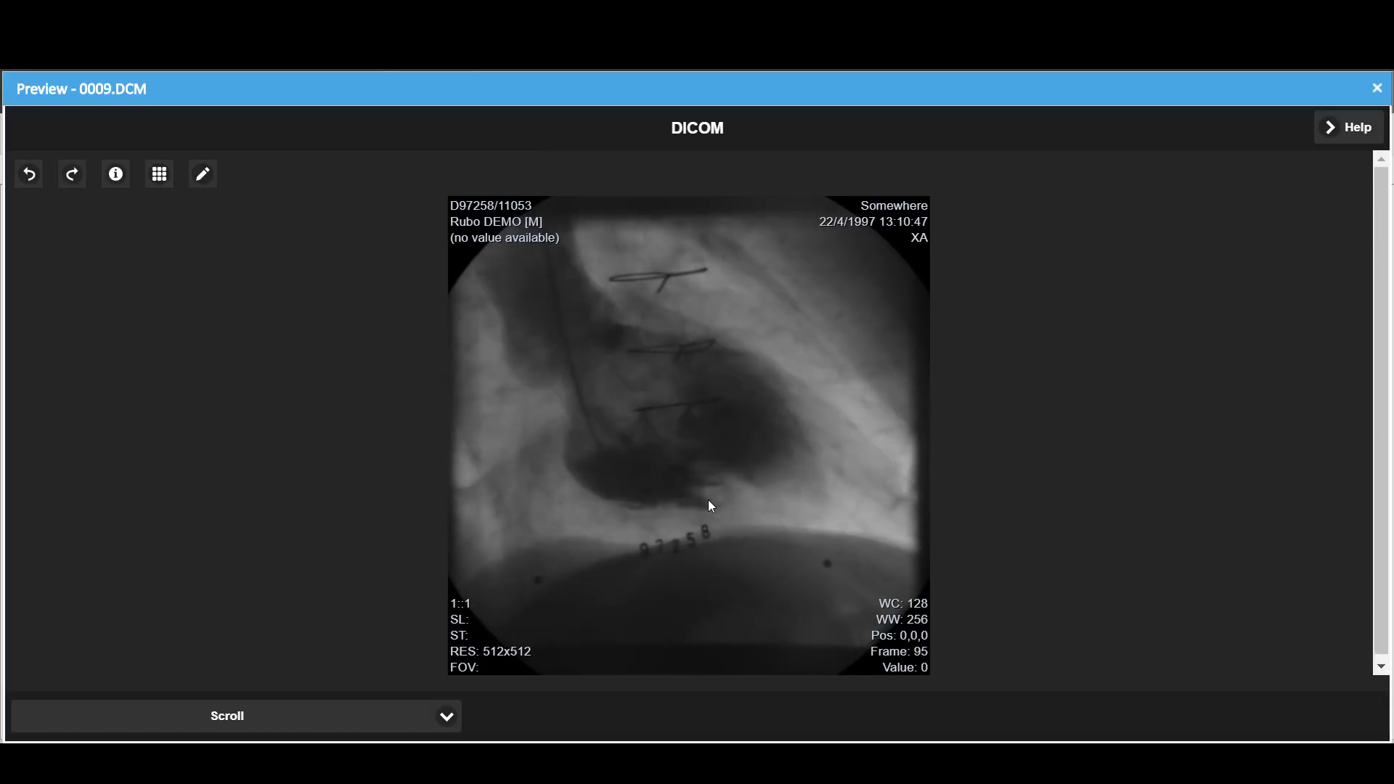
{"action": "scroll", "coordinate": [711, 503], "scroll_direction": "down", "scroll_amount": 18}
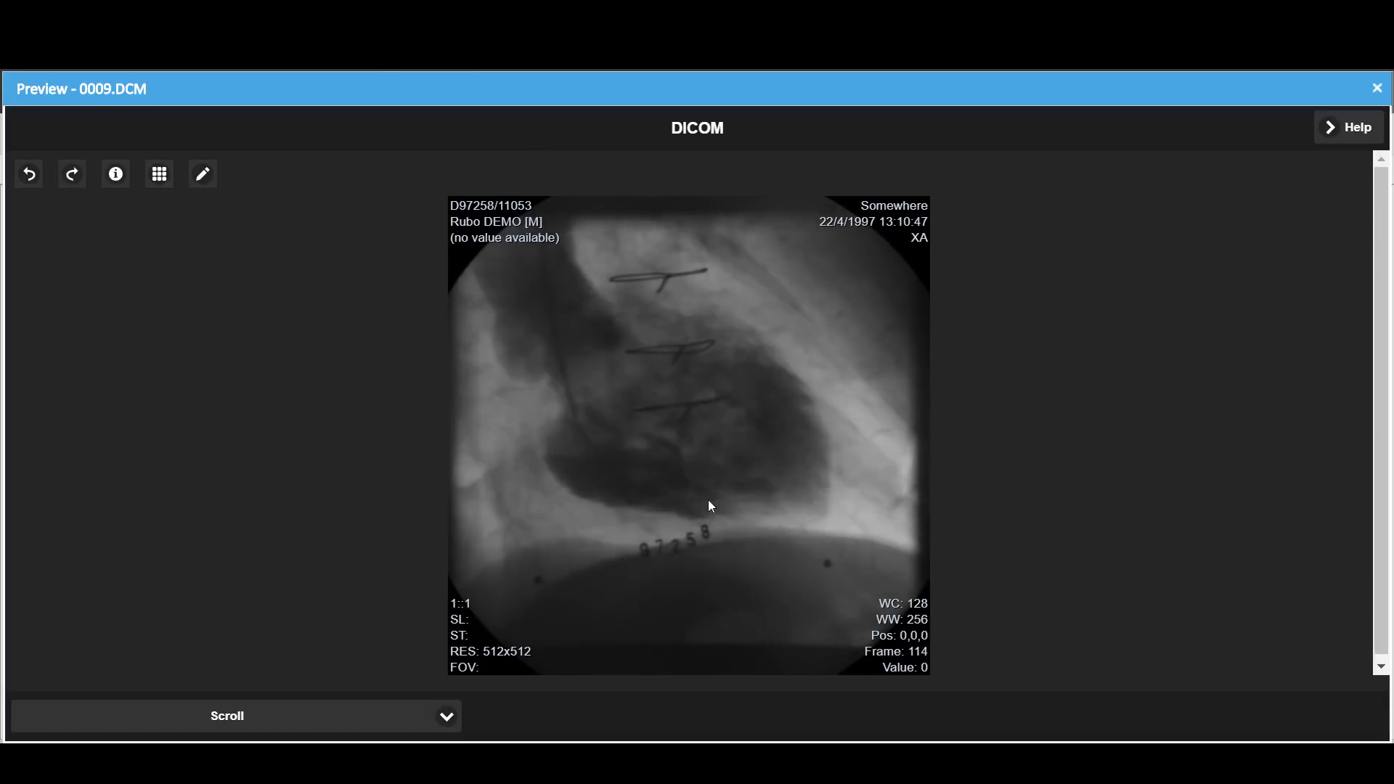
{"action": "scroll", "coordinate": [710, 501], "scroll_direction": "down", "scroll_amount": 18}
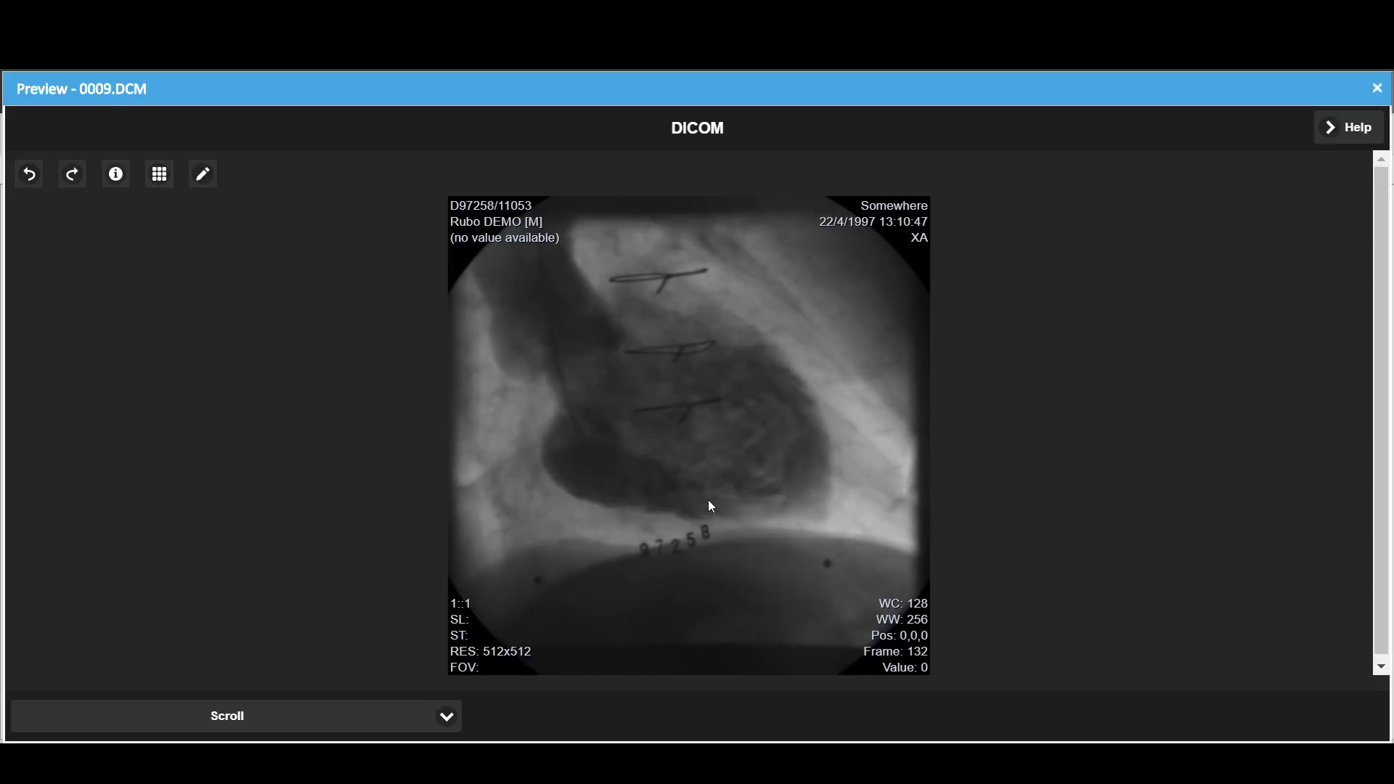
{"action": "scroll", "coordinate": [712, 507], "scroll_direction": "down", "scroll_amount": 2}
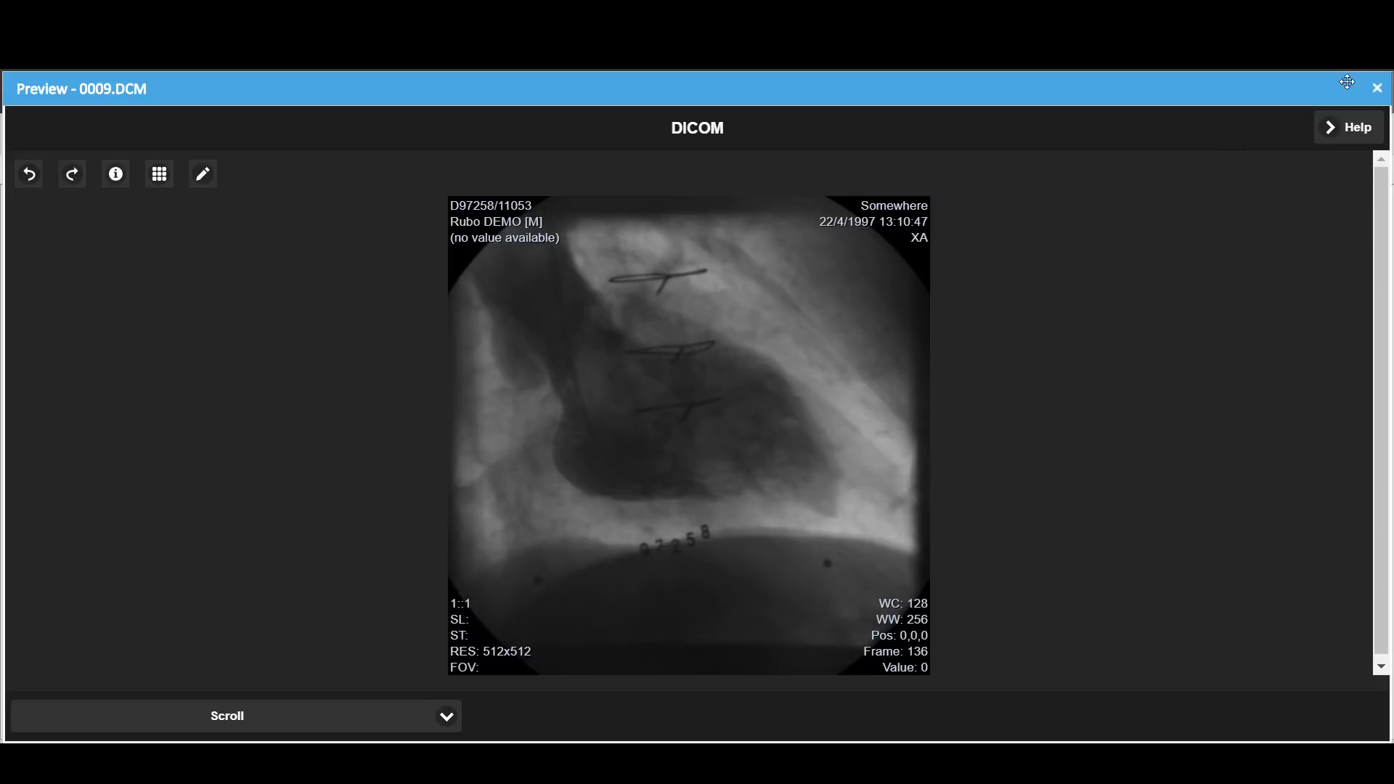
Close 0009.DCM and open case1_008.dcm in Preview
{"action": "left_click", "coordinate": [1378, 93]}
{"action": "left_click", "coordinate": [534, 388]}
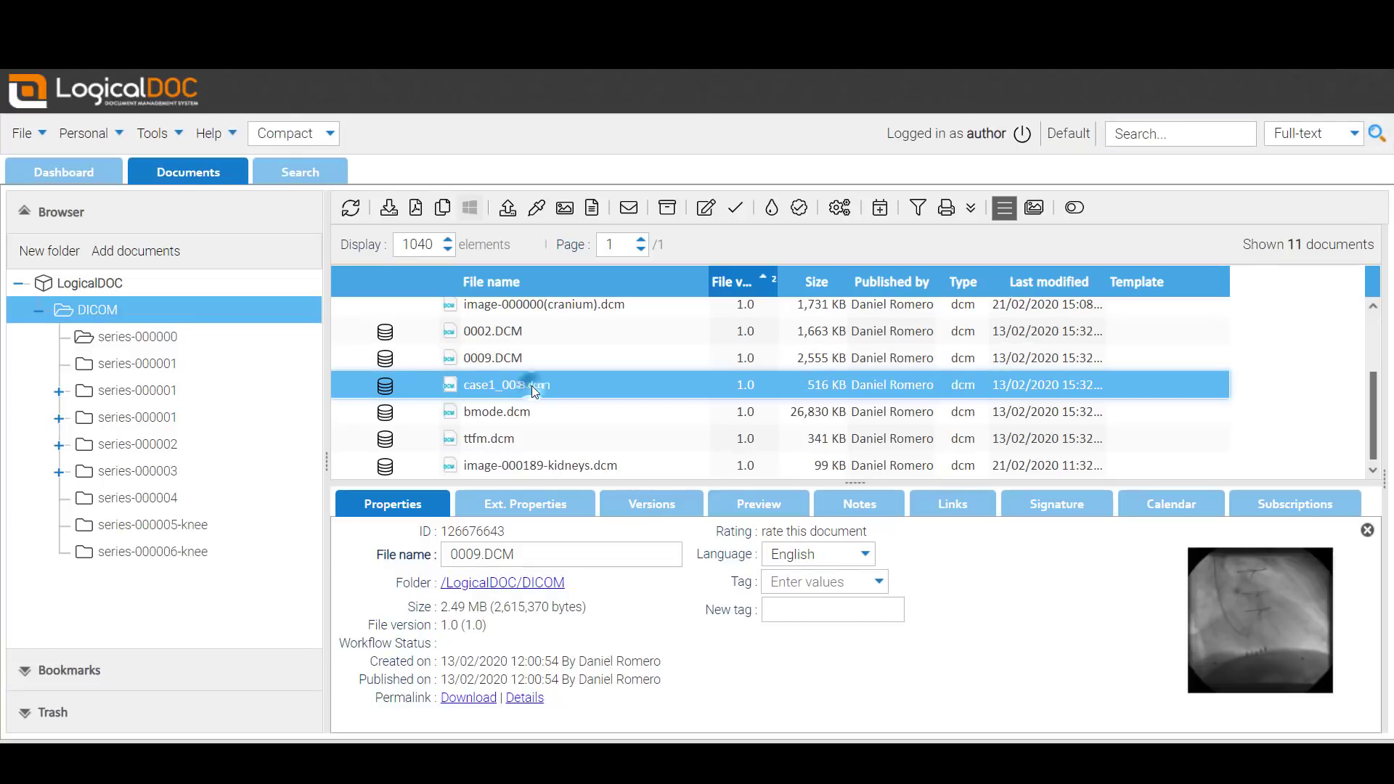
{"action": "right_click", "coordinate": [531, 386]}
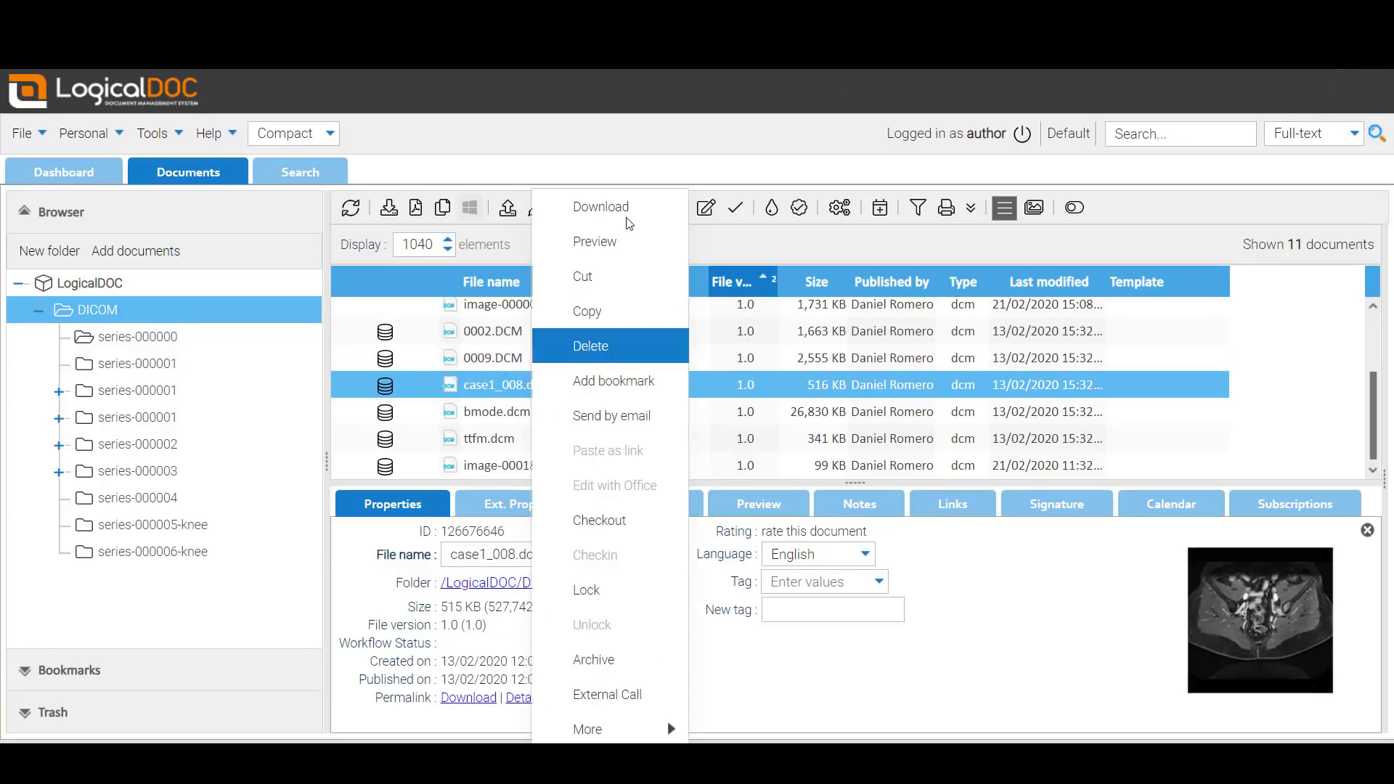
{"action": "left_click", "coordinate": [611, 240]}
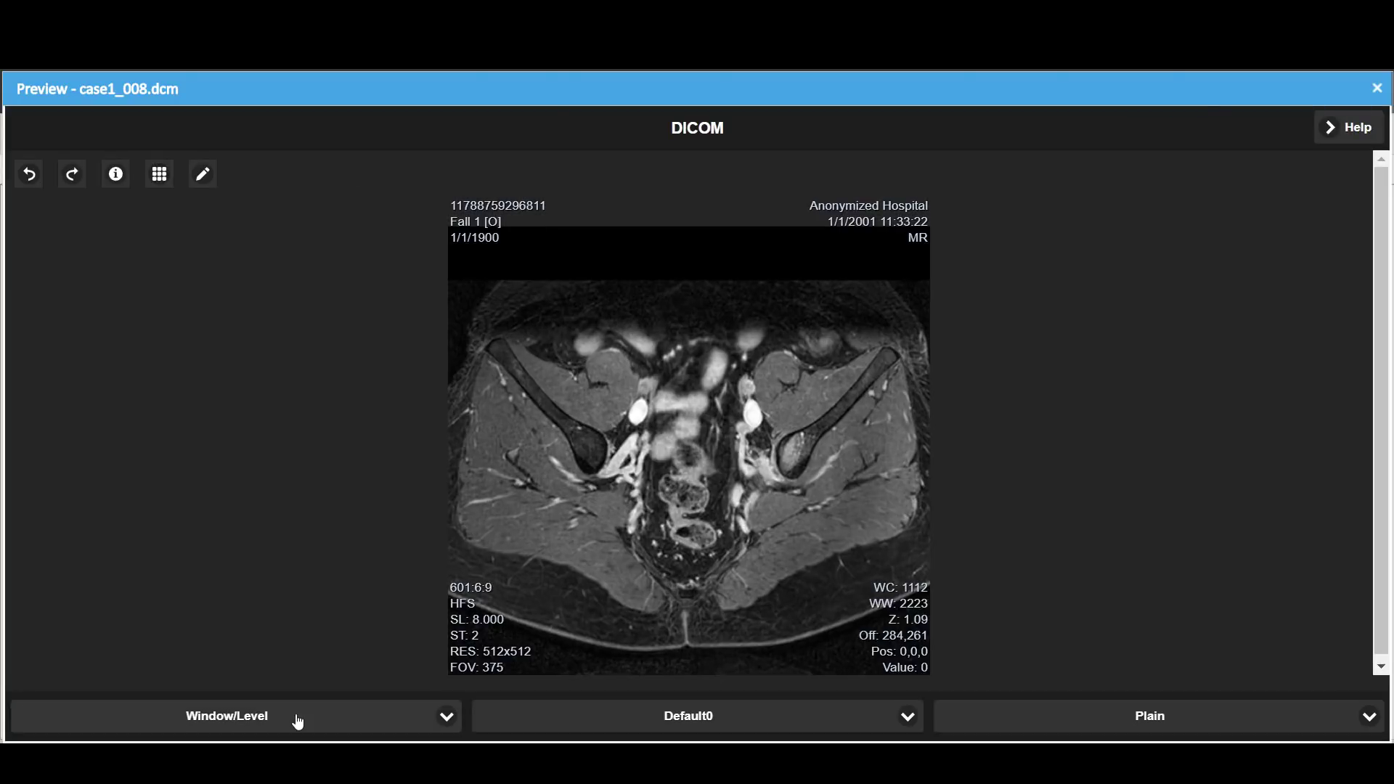
Apply a Threshold filter with the upper limit lowered to 1198
{"action": "left_click", "coordinate": [298, 718]}
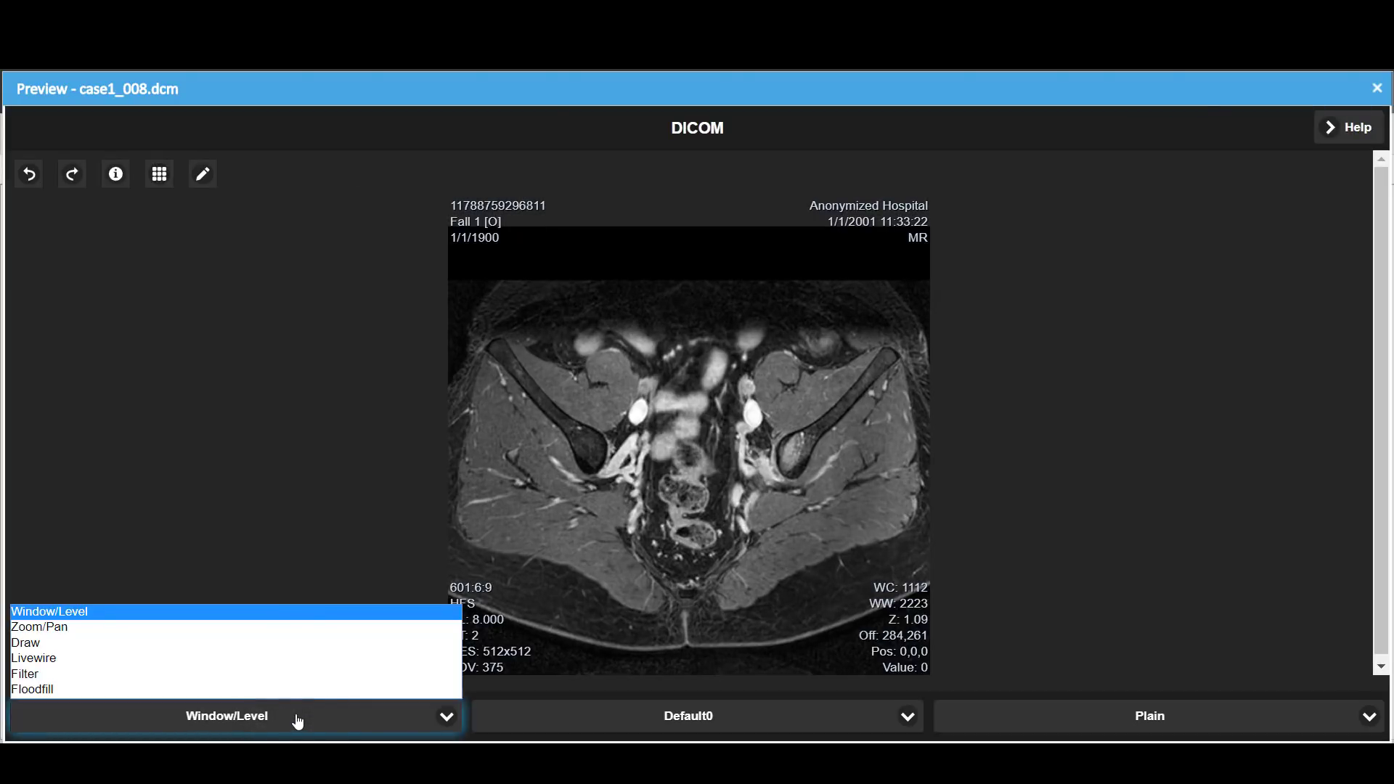
{"action": "left_click", "coordinate": [275, 676]}
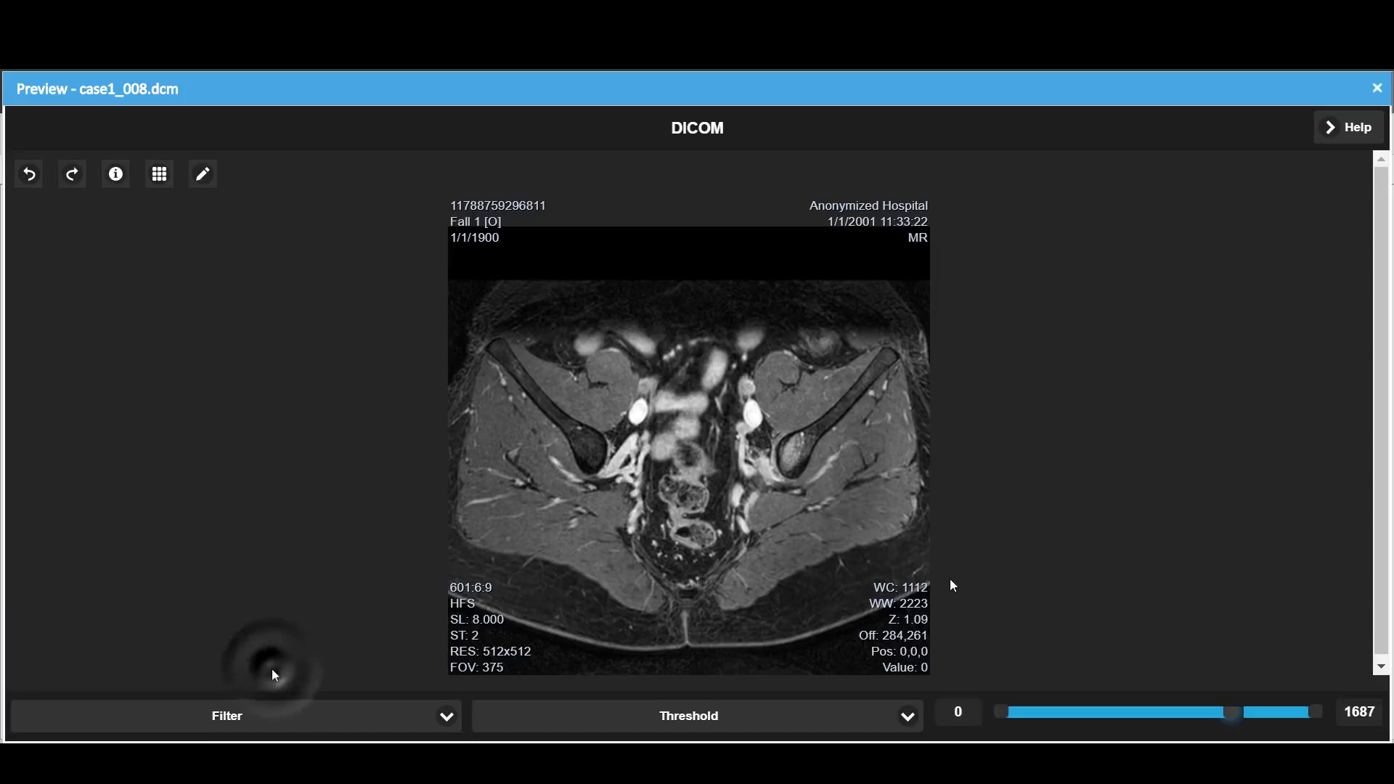
{"action": "left_click_drag", "start_coordinate": [1315, 718], "coordinate": [1228, 716]}
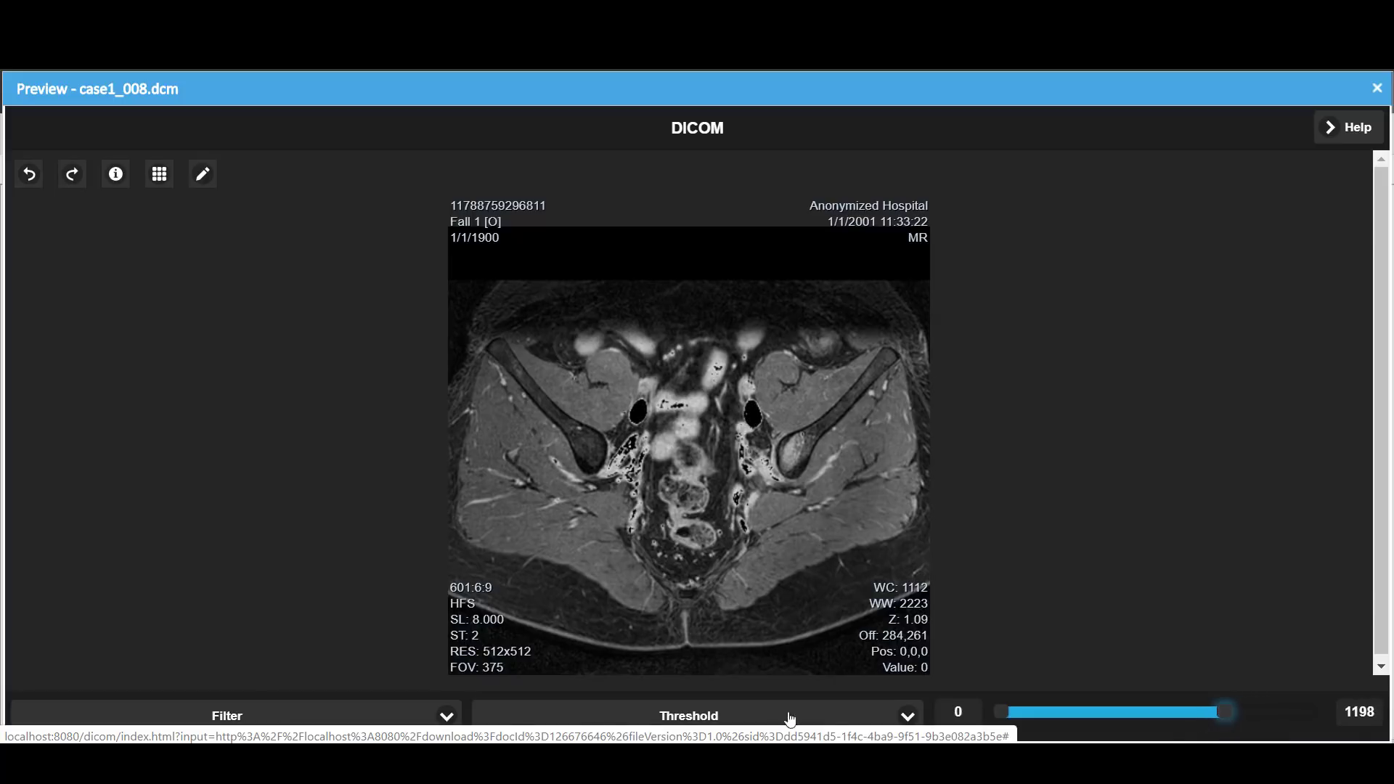
Zoom in with Zoom/Pan and centre the view on the central pelvis
{"action": "left_click", "coordinate": [339, 714]}
{"action": "left_click", "coordinate": [176, 629]}
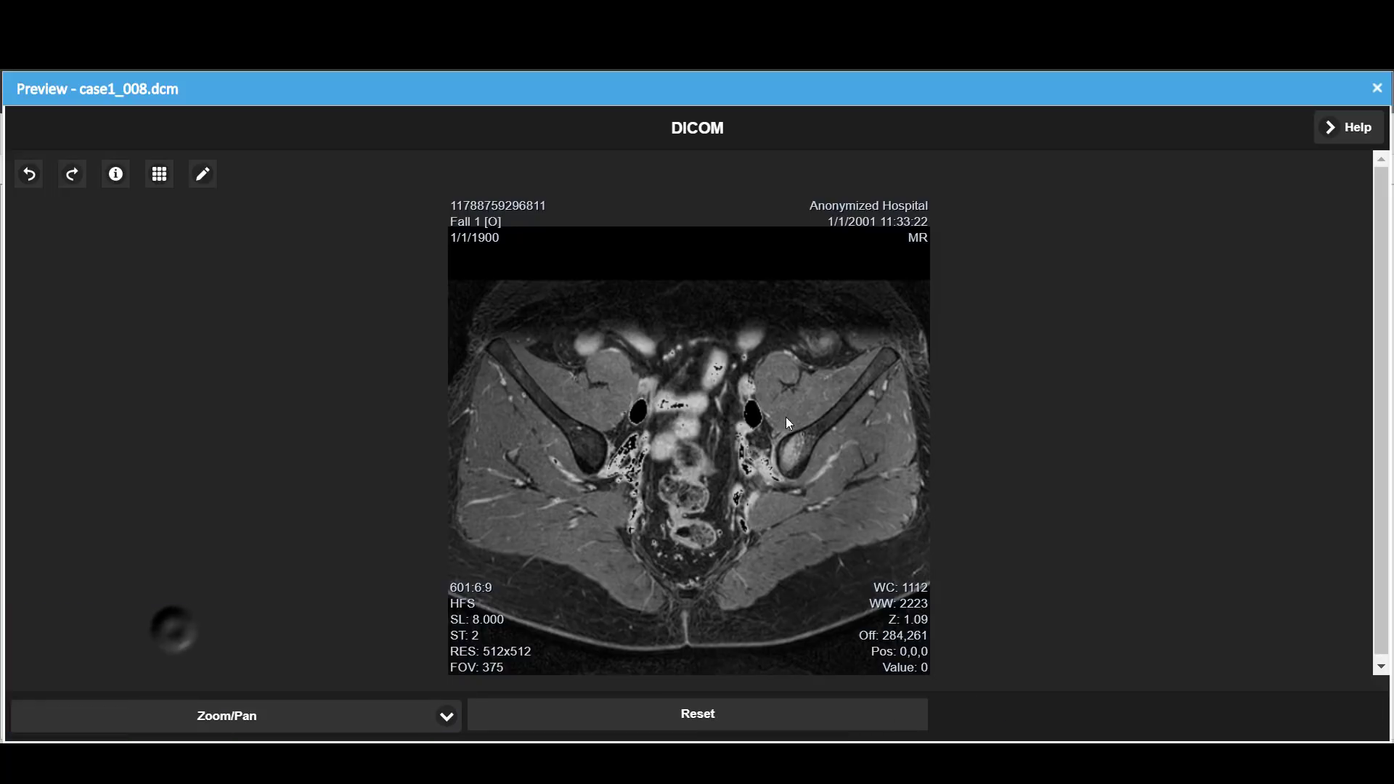
{"action": "scroll", "coordinate": [694, 466], "scroll_direction": "up", "scroll_amount": 10}
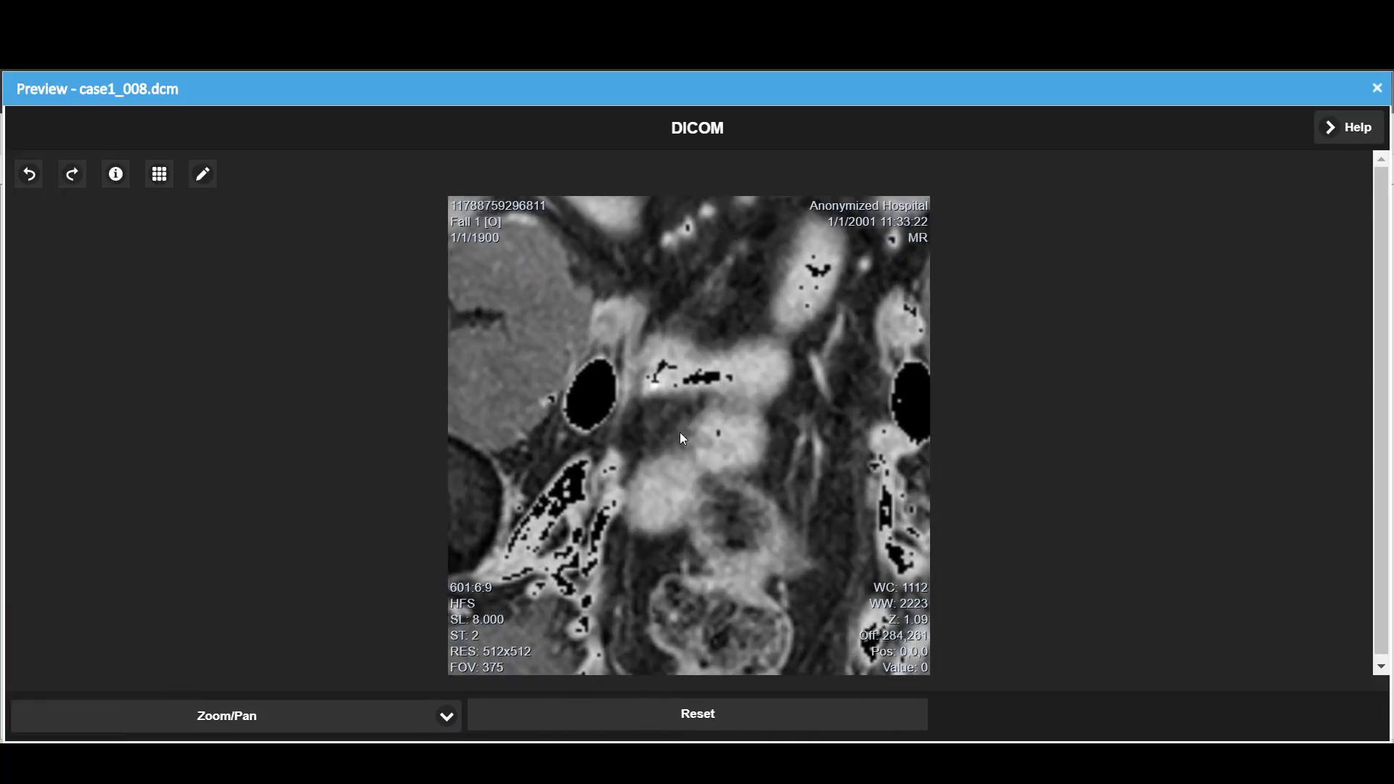
{"action": "left_click_drag", "start_coordinate": [684, 438], "coordinate": [623, 556]}
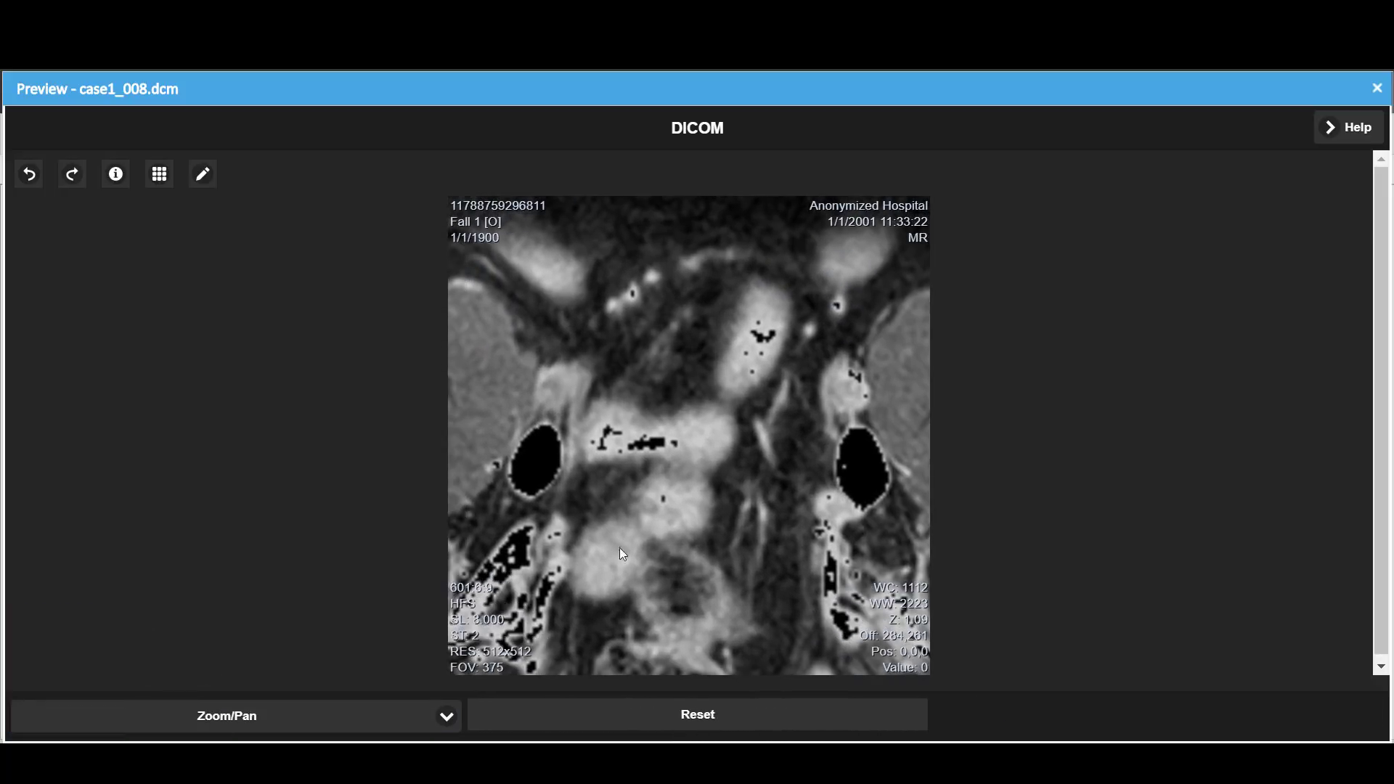
{"action": "left_click", "coordinate": [295, 732]}
Draw an Ellipse annotation around the left dark oval on the MR slice
{"action": "left_click", "coordinate": [269, 647]}
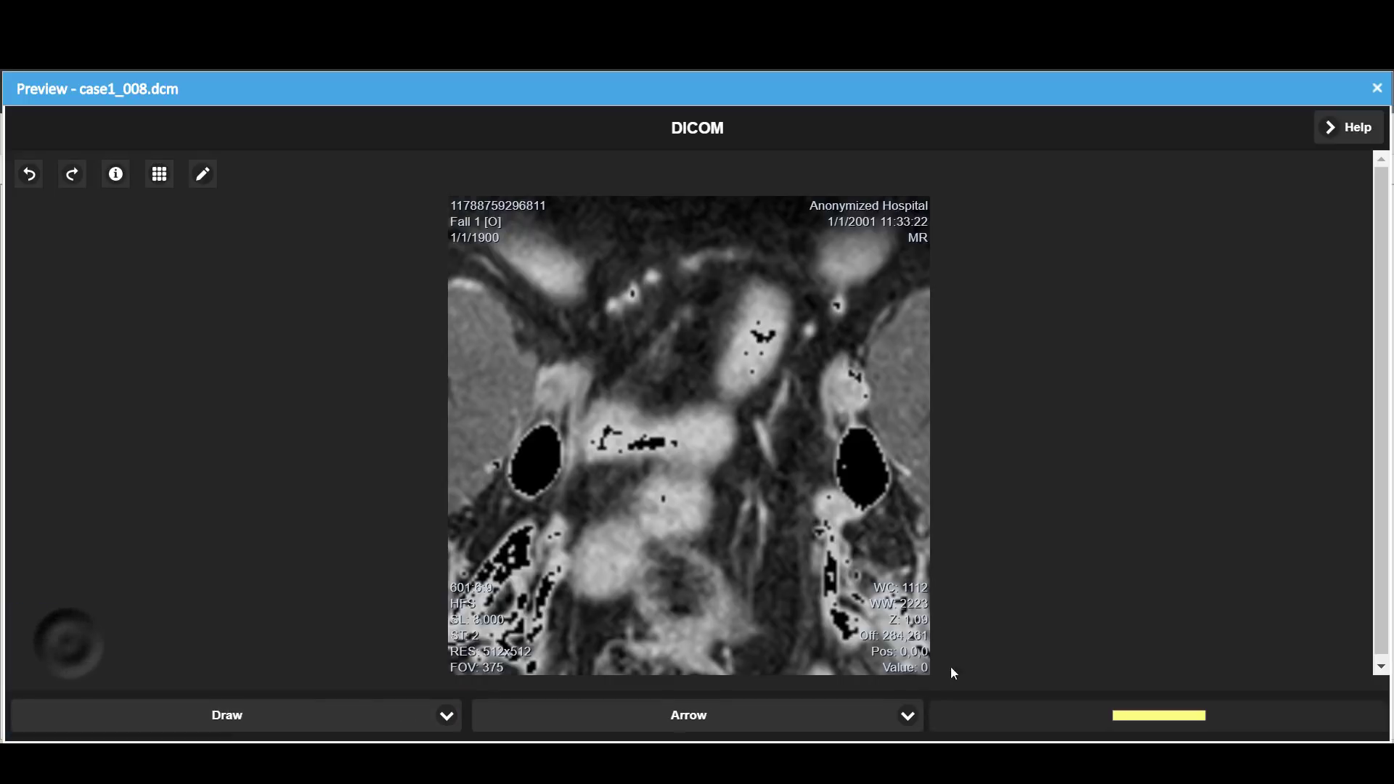
{"action": "left_click", "coordinate": [882, 715]}
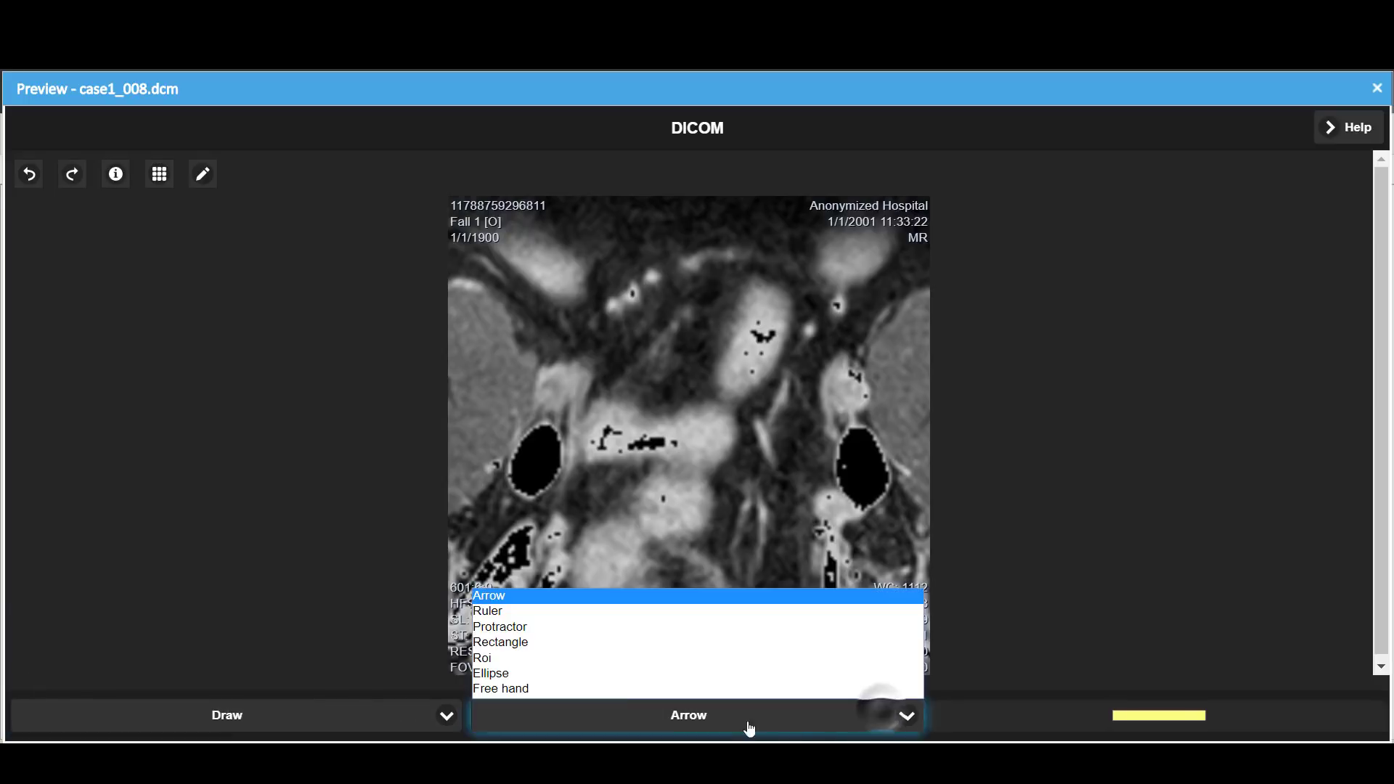
{"action": "left_click", "coordinate": [584, 680]}
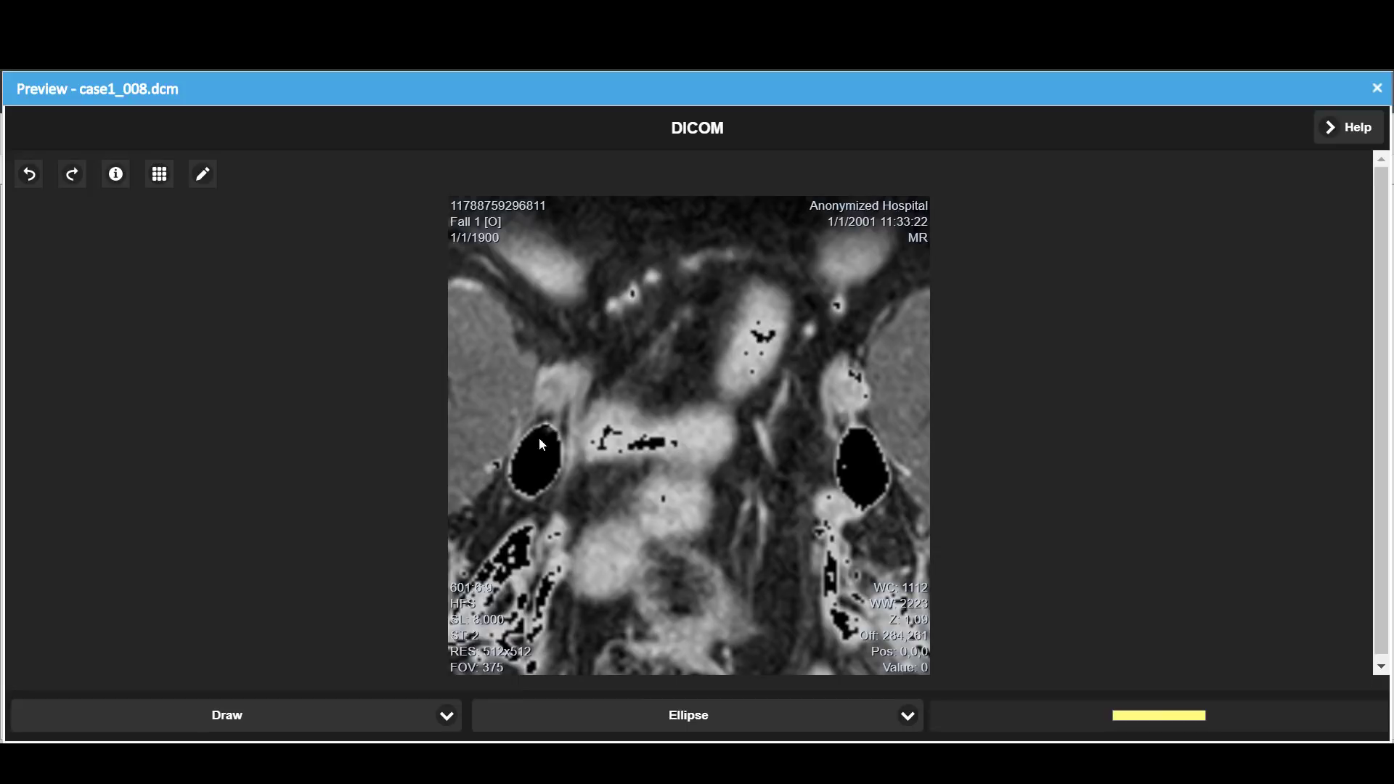
{"action": "mouse_move", "coordinate": [546, 426]}
{"action": "left_mouse_down"}
{"action": "mouse_move", "coordinate": [507, 453]}
{"action": "mouse_move", "coordinate": [568, 447]}
{"action": "mouse_move", "coordinate": [567, 461]}
{"action": "left_mouse_up"}
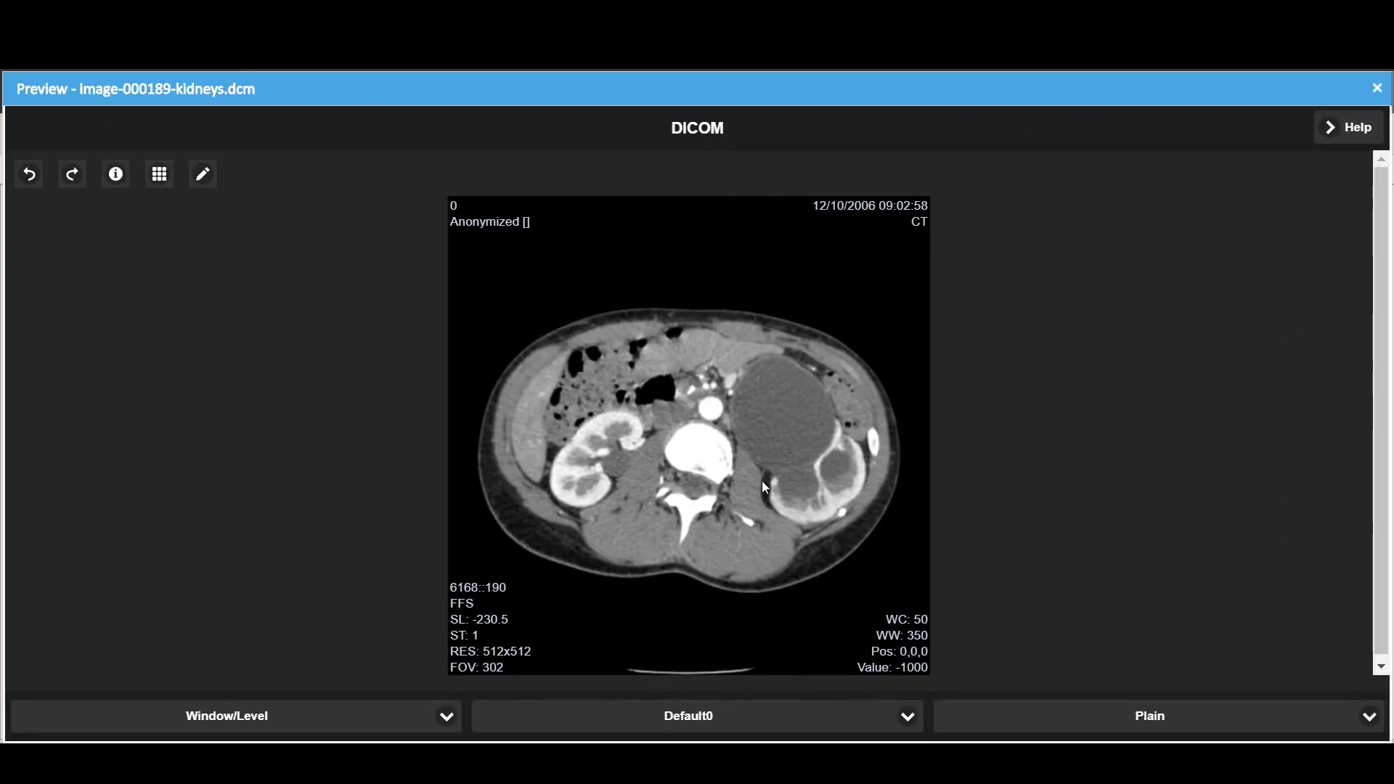
Apply a Threshold filter to the kidneys CT, raising the lower limit to 1084
{"action": "left_click", "coordinate": [1025, 727]}
{"action": "left_click", "coordinate": [1027, 726]}
{"action": "left_click", "coordinate": [358, 726]}
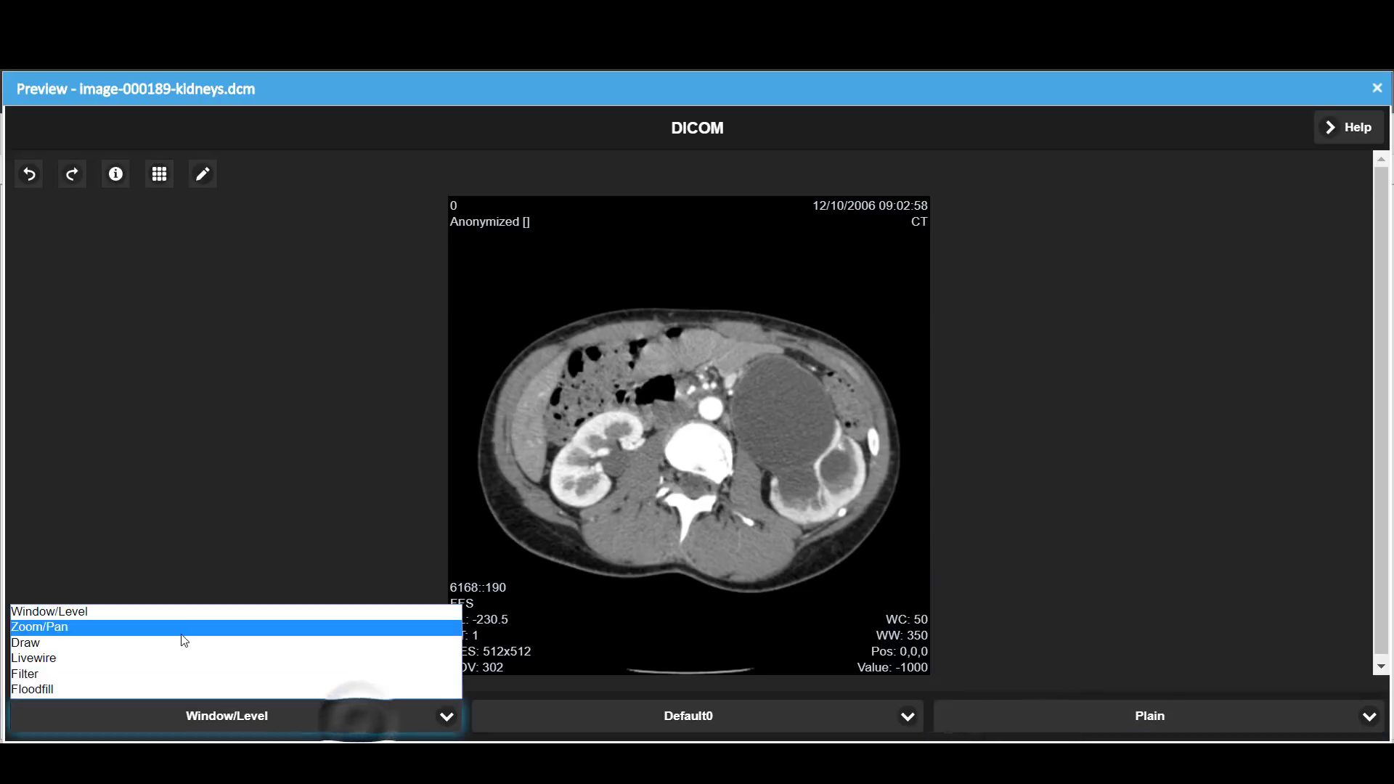
{"action": "left_click", "coordinate": [139, 681]}
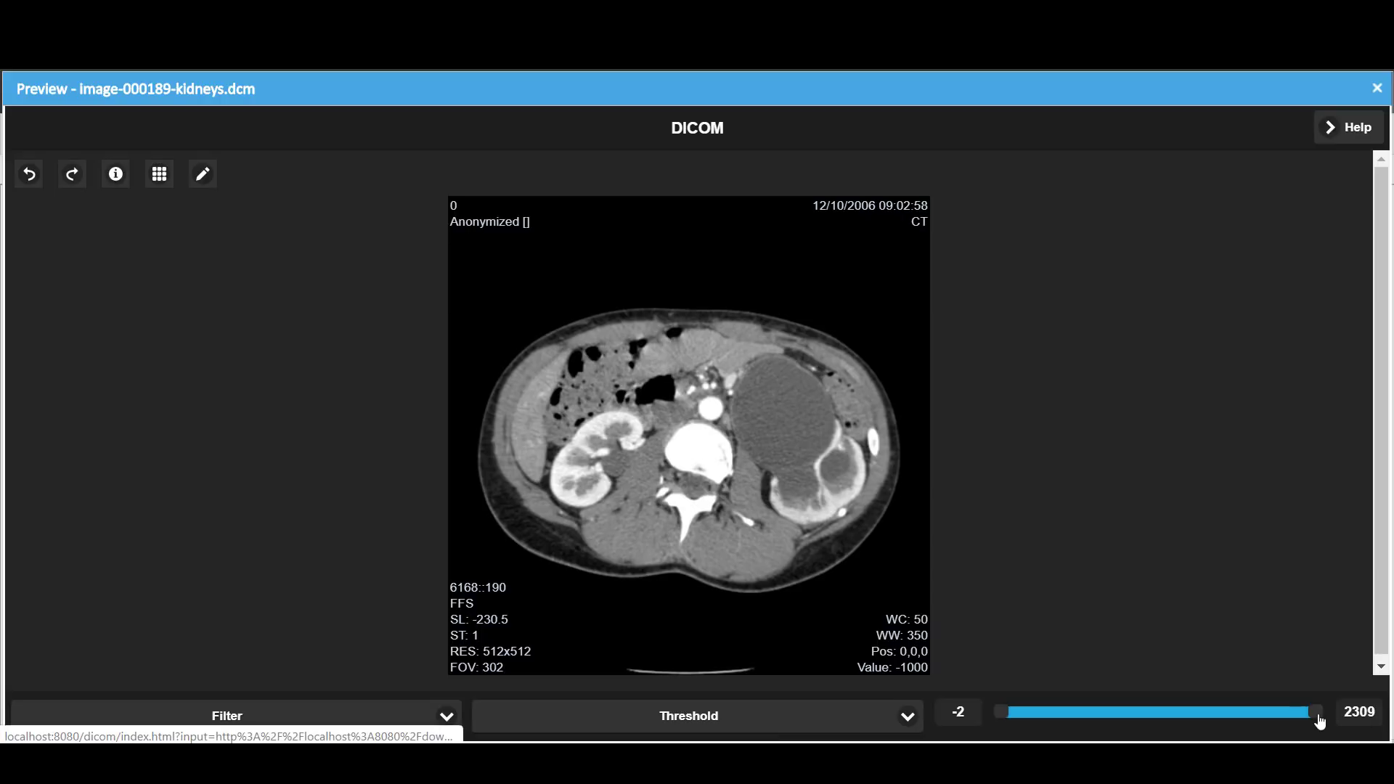
{"action": "left_click_drag", "start_coordinate": [1319, 720], "coordinate": [1154, 731]}
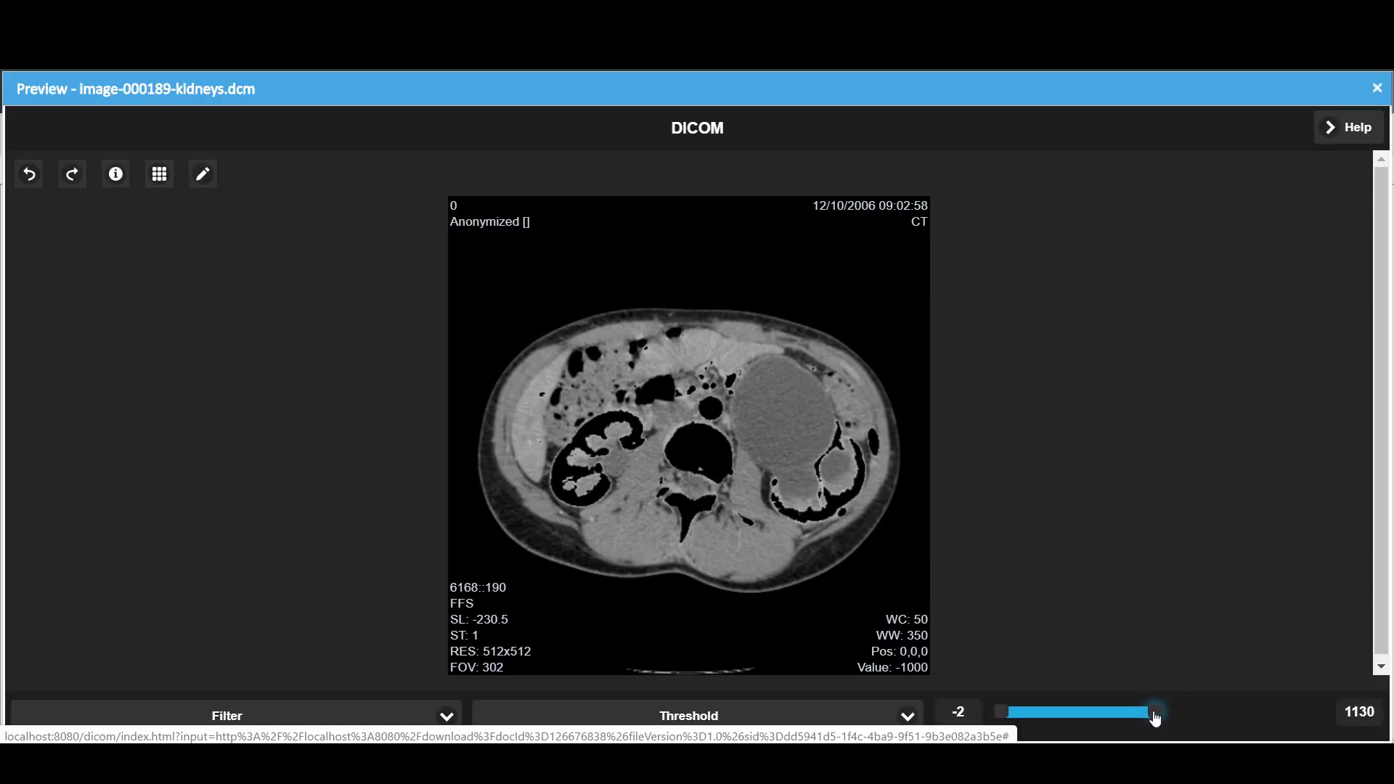
{"action": "left_click_drag", "start_coordinate": [1155, 717], "coordinate": [1319, 718]}
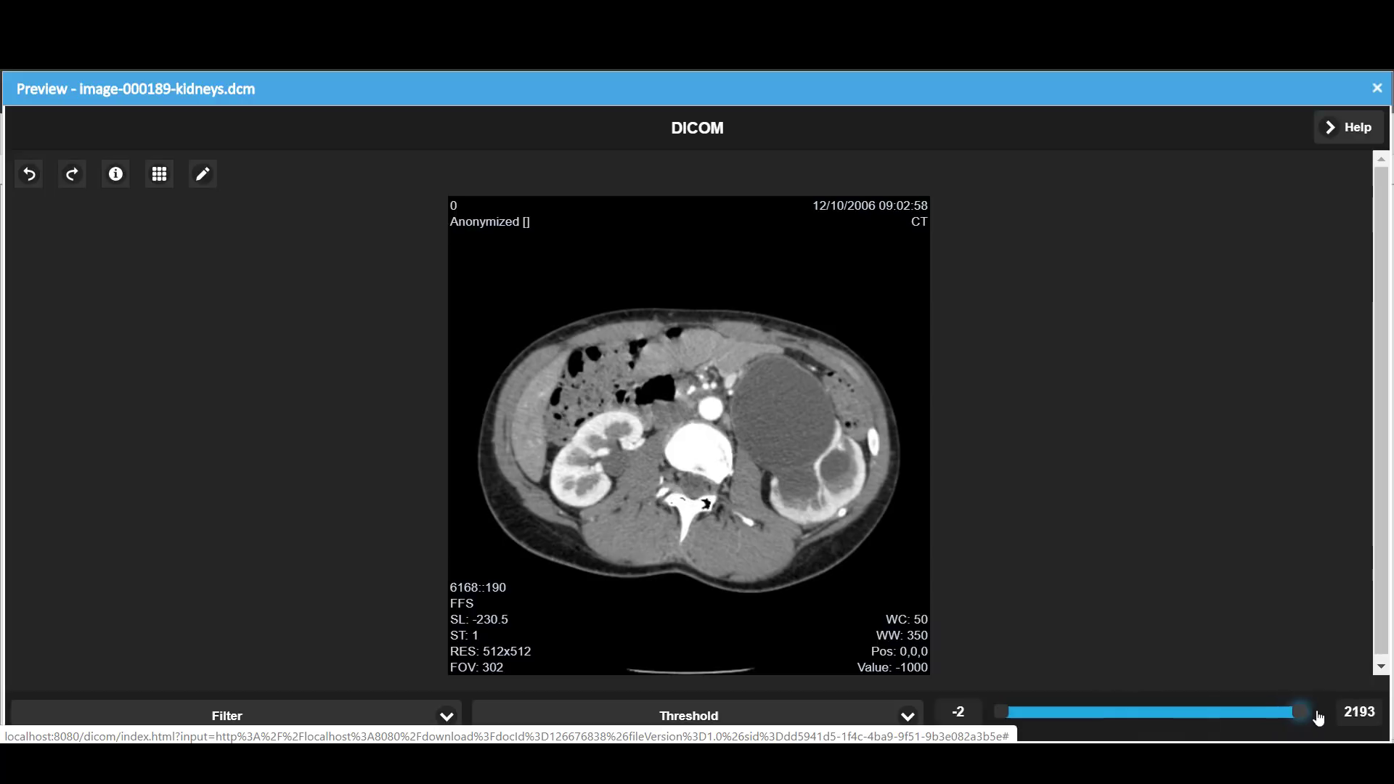
{"action": "left_click_drag", "start_coordinate": [1006, 715], "coordinate": [1153, 717]}
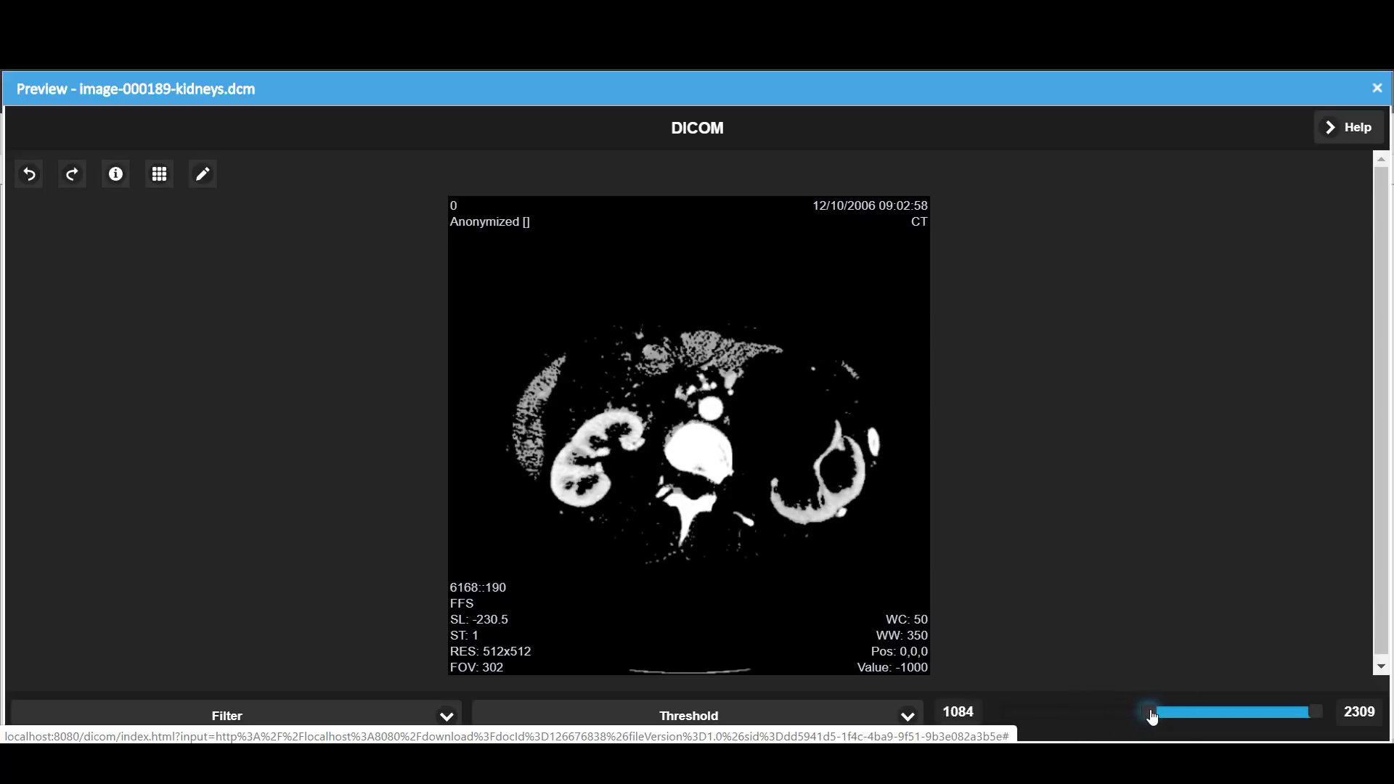
Zoom in with Zoom/Pan and centre the view on the kidneys
{"action": "left_click", "coordinate": [352, 713]}
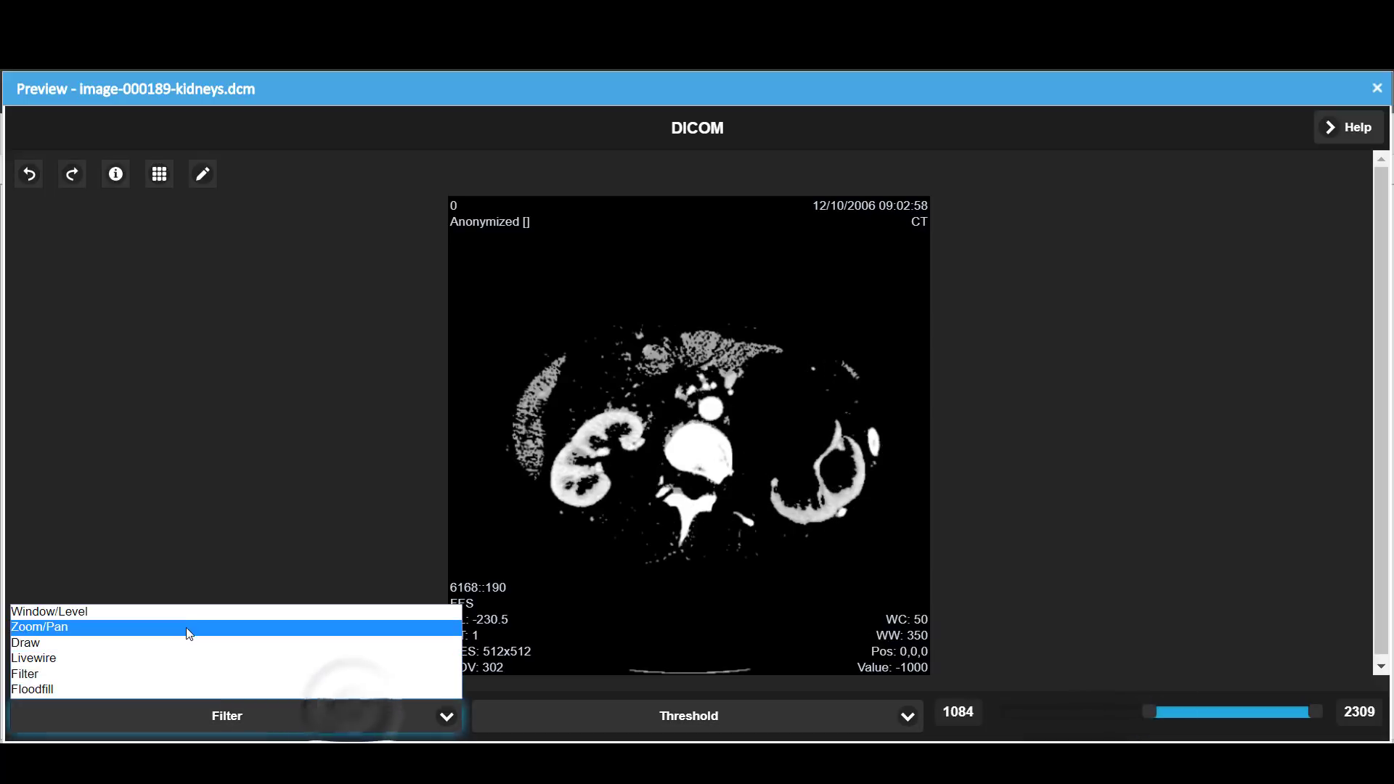
{"action": "left_click", "coordinate": [186, 628]}
{"action": "scroll", "coordinate": [715, 484], "scroll_direction": "up", "scroll_amount": 3}
{"action": "mouse_move", "coordinate": [744, 402]}
{"action": "left_mouse_down"}
{"action": "mouse_move", "coordinate": [655, 400]}
{"action": "mouse_move", "coordinate": [732, 396]}
{"action": "left_mouse_up"}
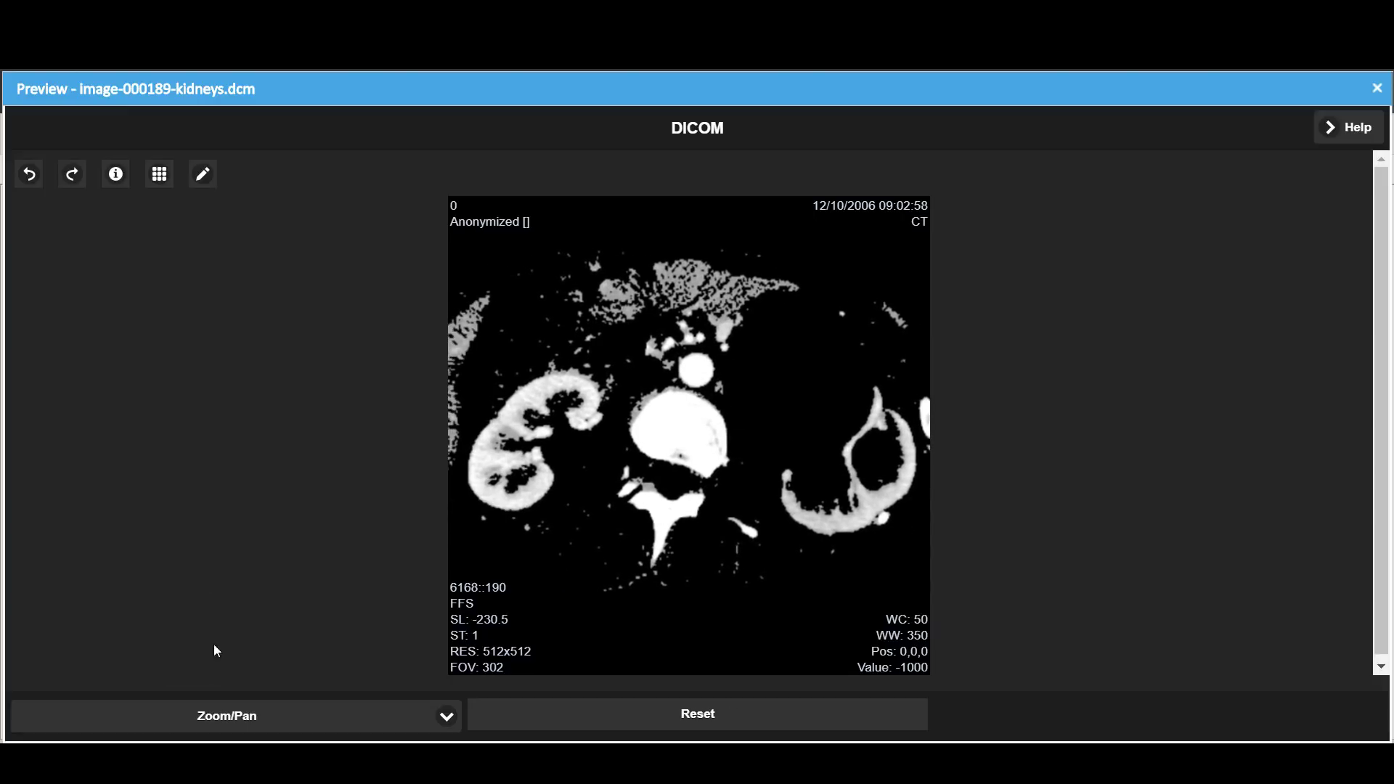
{"action": "left_click", "coordinate": [276, 727]}
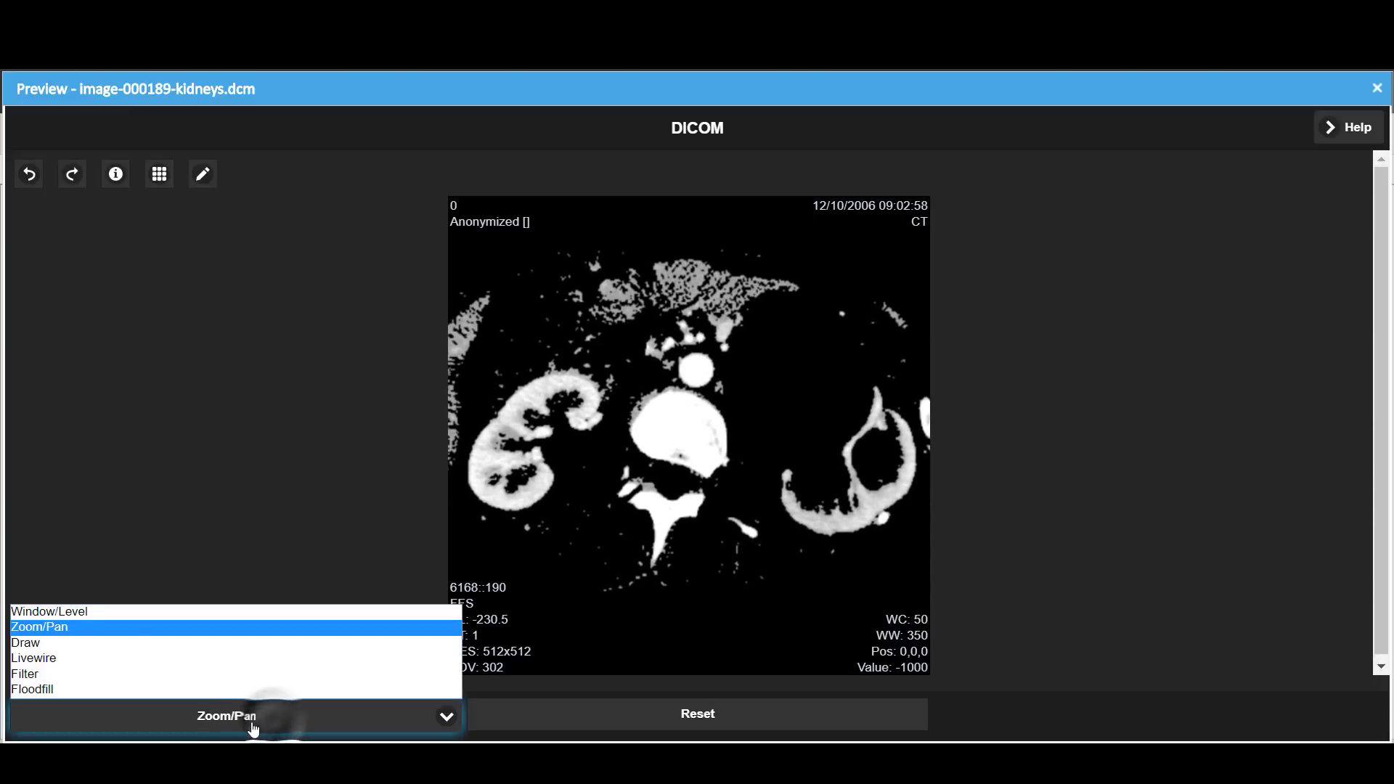
Select the Draw tool with the Free hand shape
{"action": "left_click", "coordinate": [129, 646]}
{"action": "left_click", "coordinate": [755, 728]}
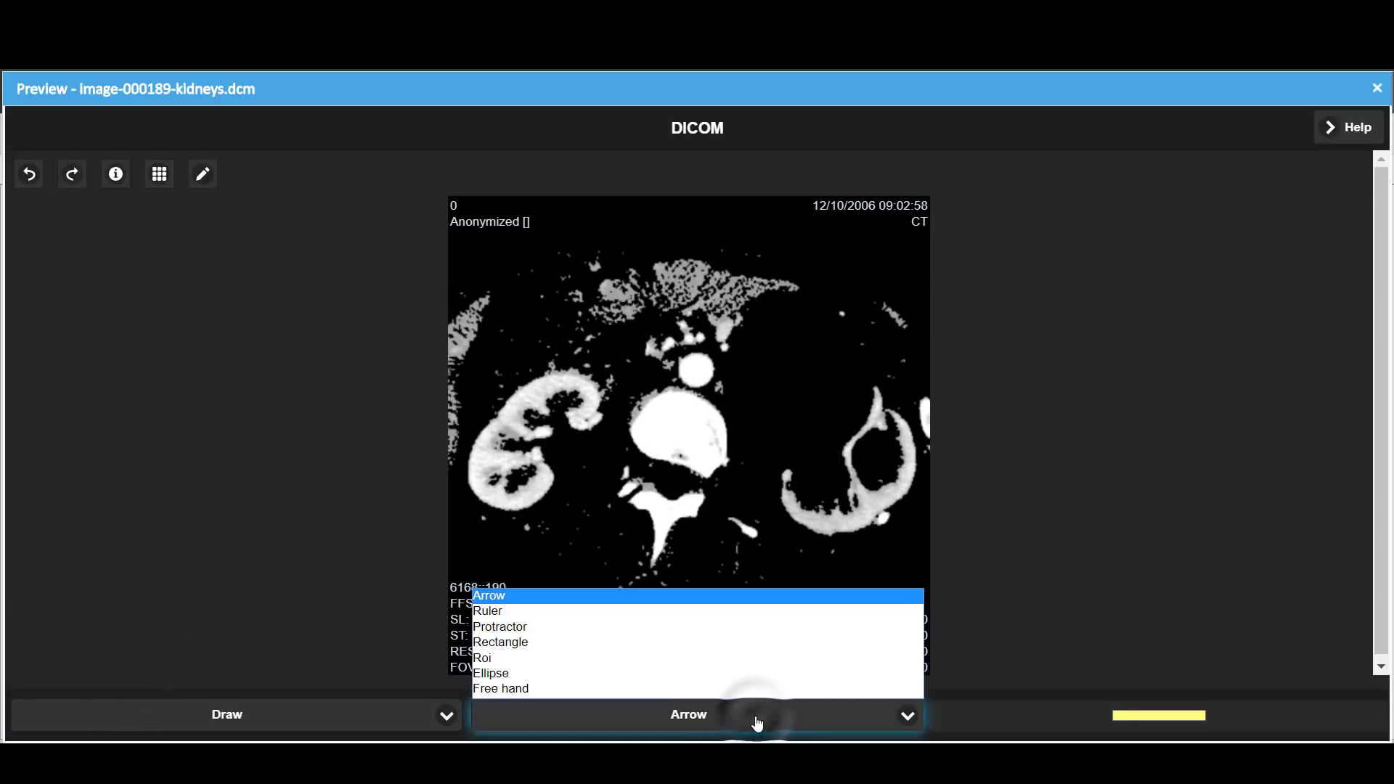
{"action": "left_click", "coordinate": [536, 690]}
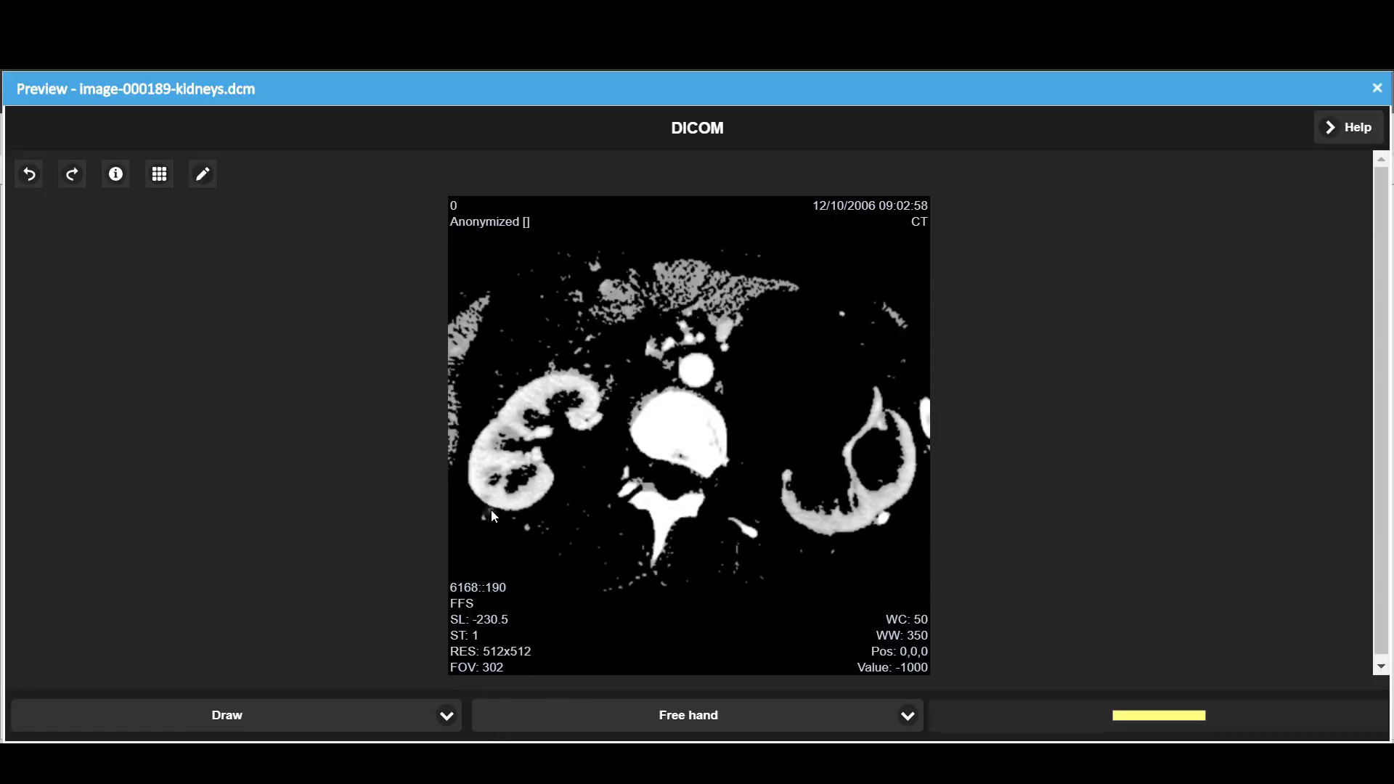